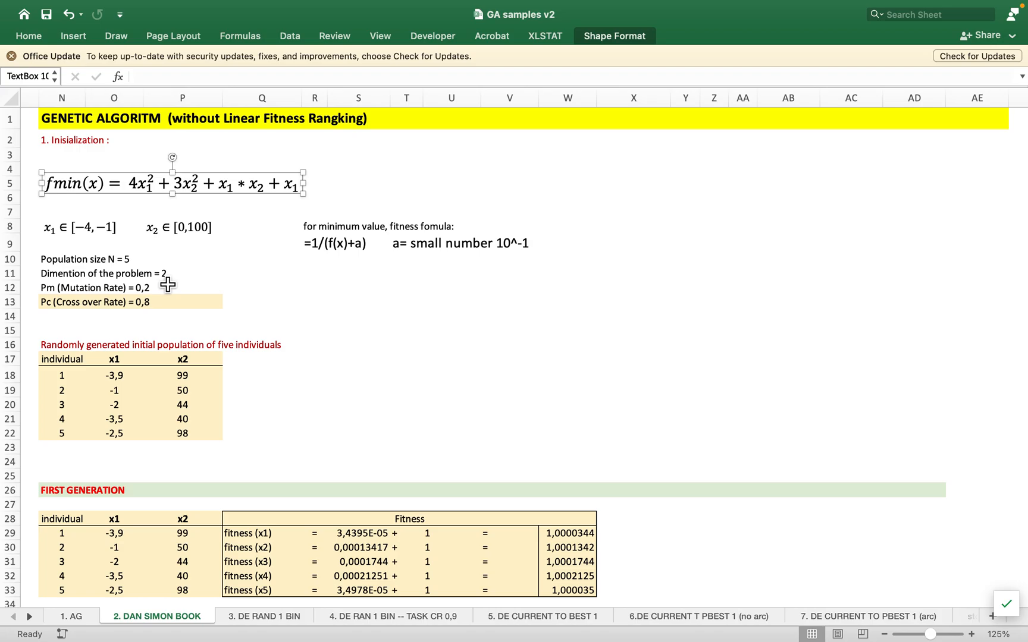
# Review the mutation rate, the crossover rate and the fitness formula for the minimum value in the initialization section
pyautogui.click(54, 292)
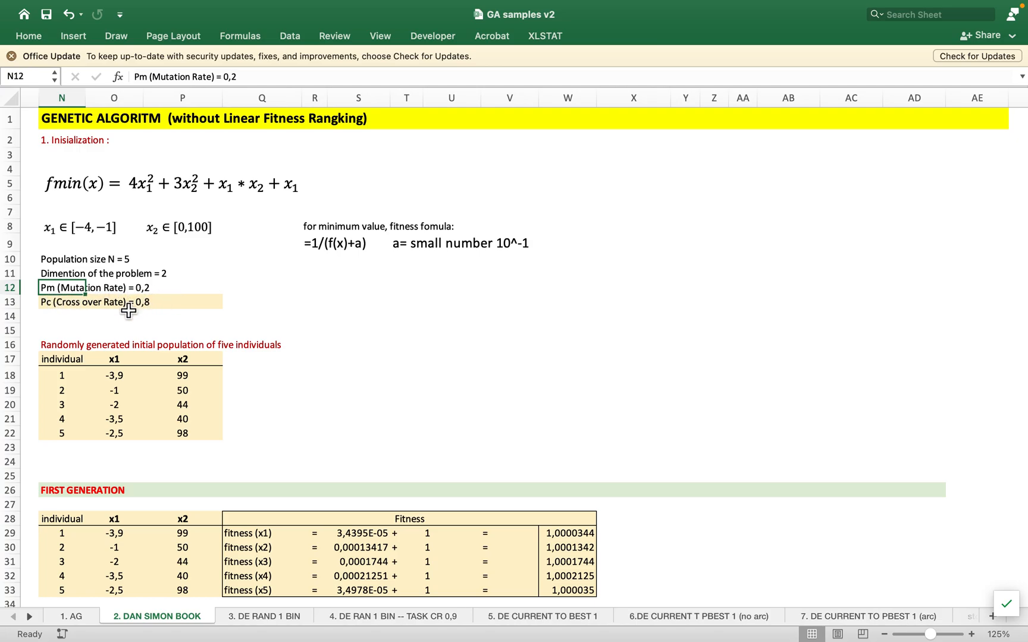
pyautogui.click(59, 316)
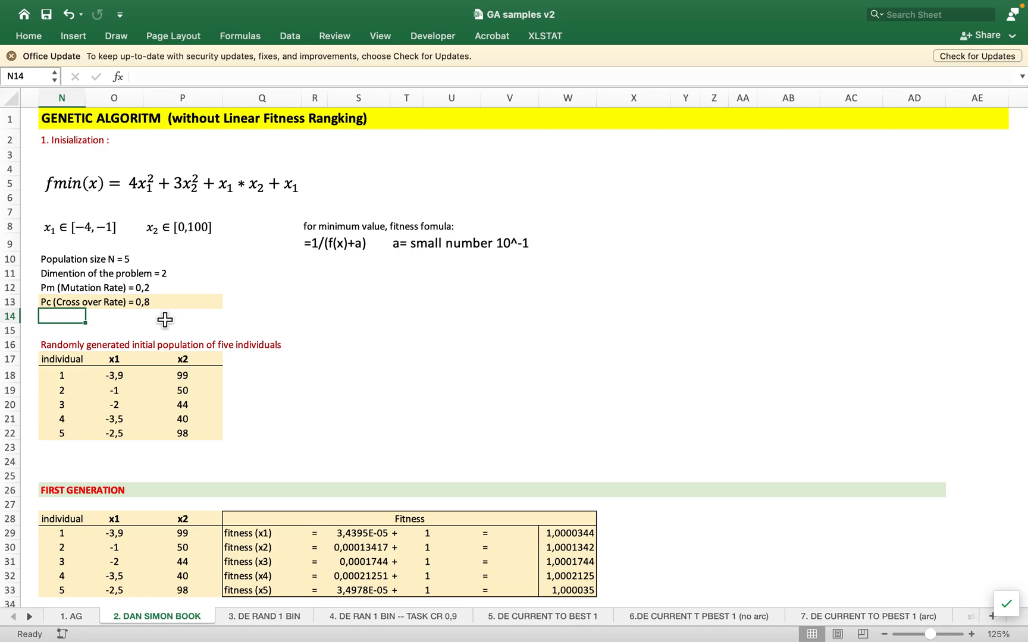
pyautogui.click(324, 303)
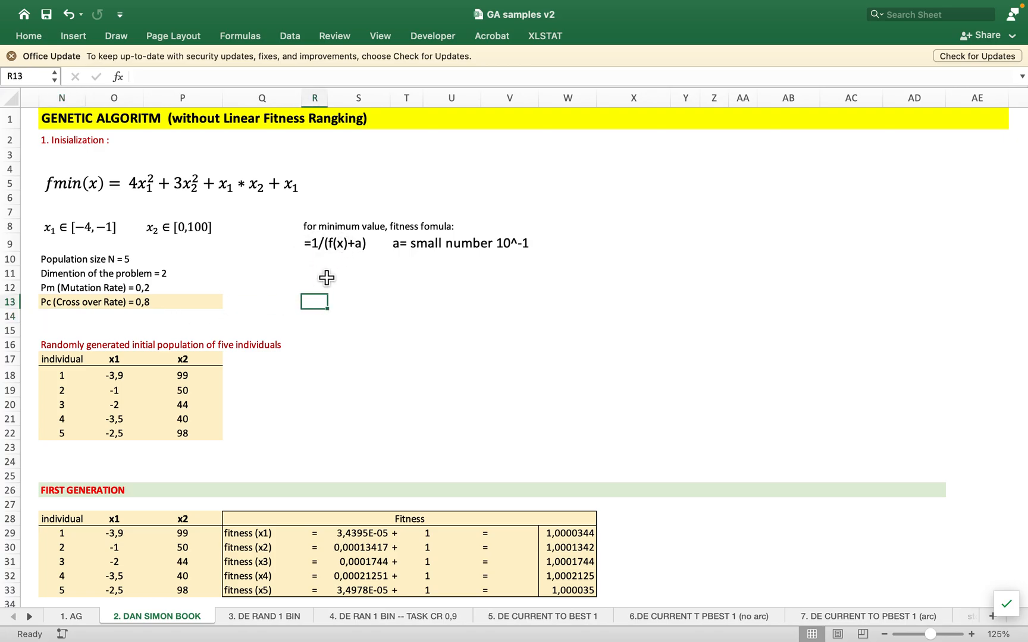
pyautogui.click(367, 260)
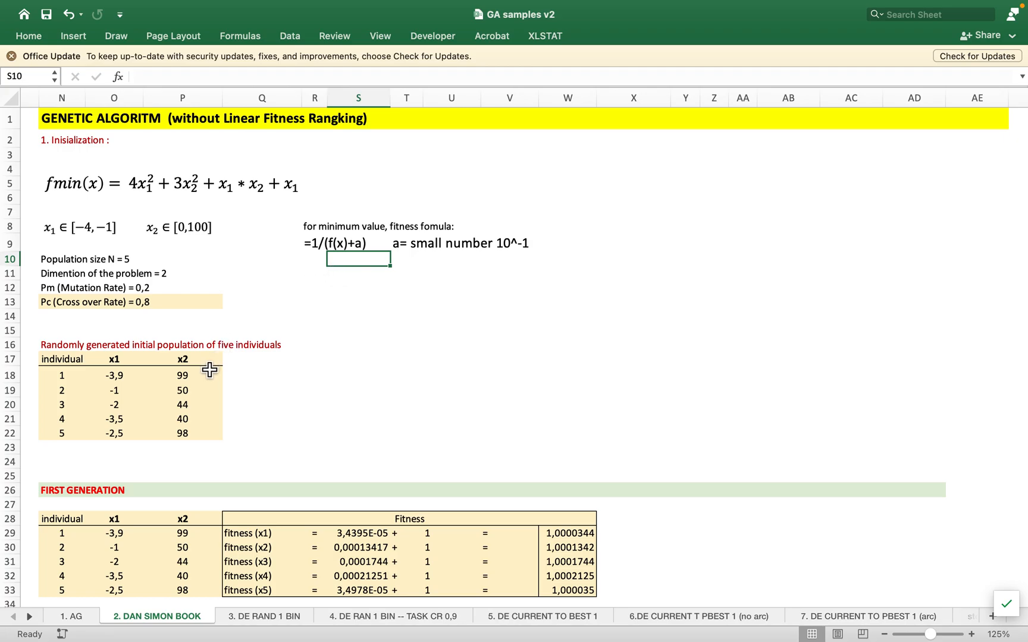
# Examine the randomly generated initial population table, including the x1 and x2 values of its individuals
pyautogui.moveTo(56, 149); pyautogui.dragTo(114, 152)
pyautogui.click(269, 363)
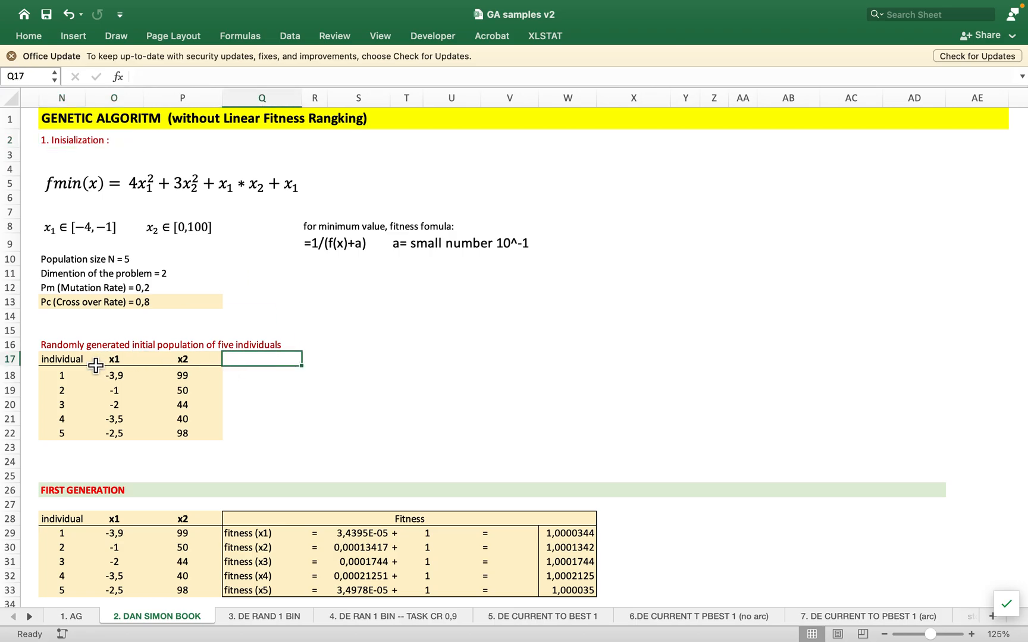
pyautogui.moveTo(59, 362); pyautogui.dragTo(188, 436)
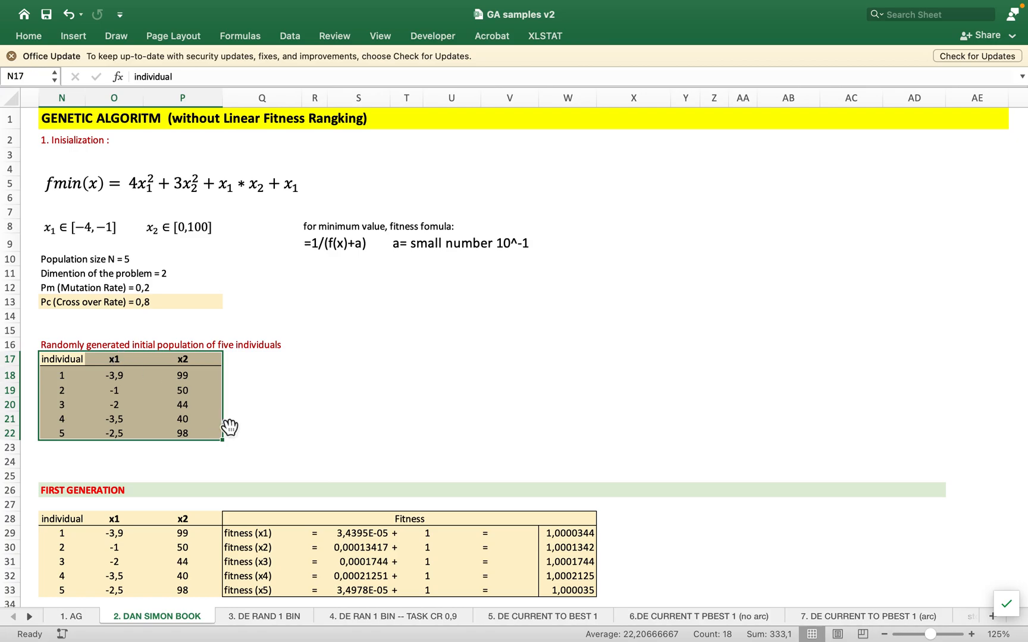
pyautogui.scroll(2, 86, 376)
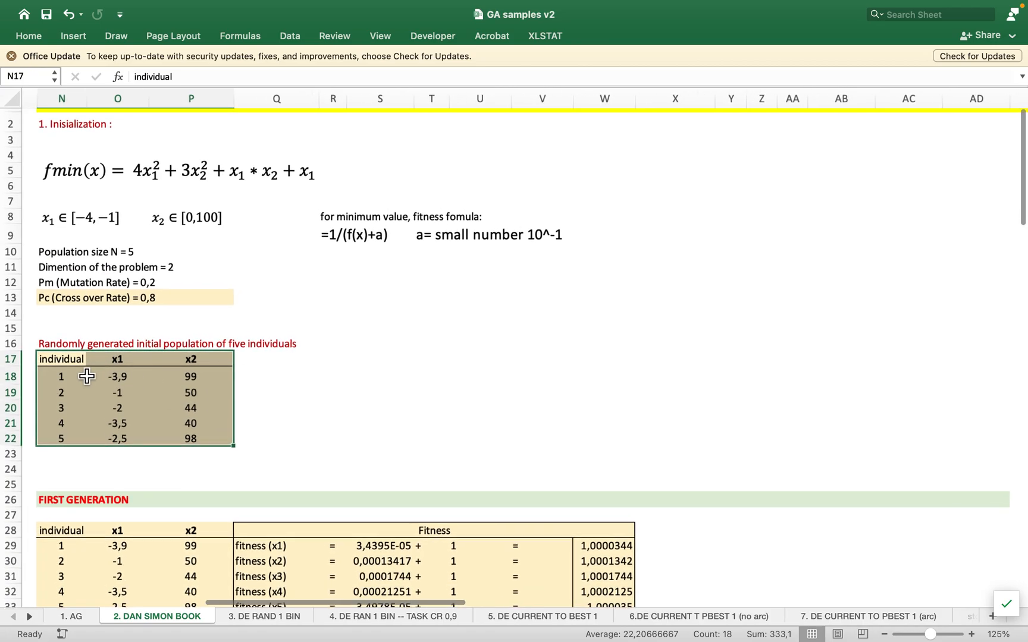
pyautogui.click(256, 417)
pyautogui.hscroll(3, 318, 393)
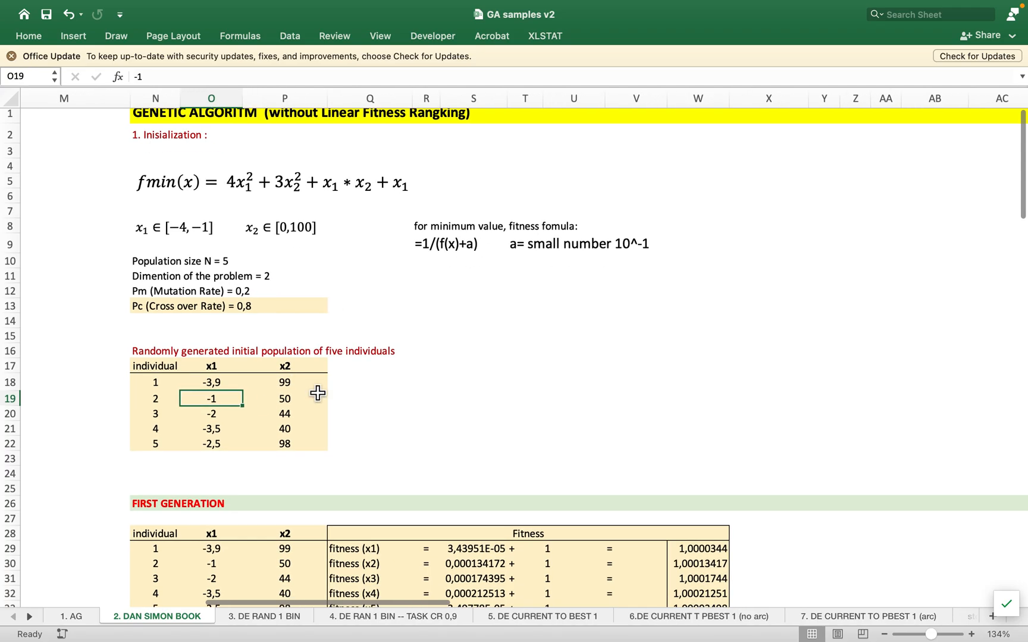
pyautogui.scroll(-1, 317, 393)
pyautogui.hscroll(1, 318, 393)
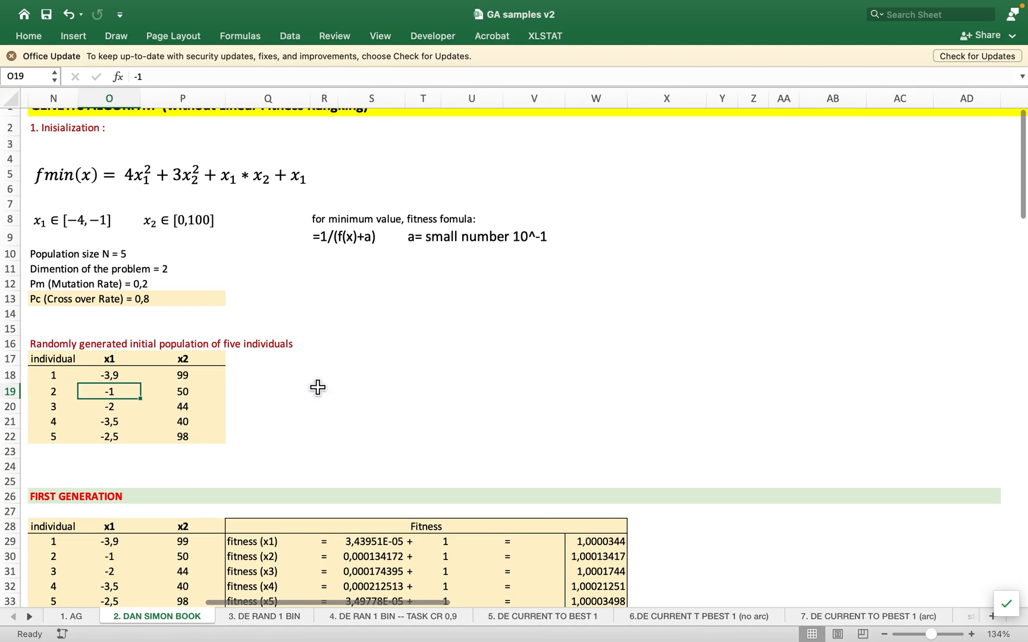
pyautogui.click(317, 376)
pyautogui.click(135, 381)
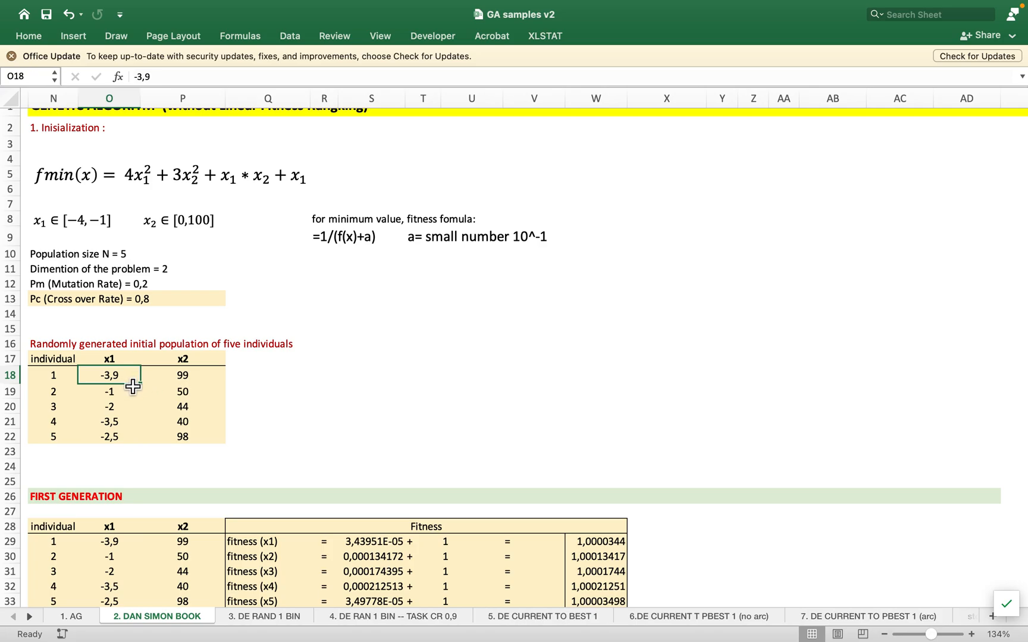
pyautogui.click(199, 381)
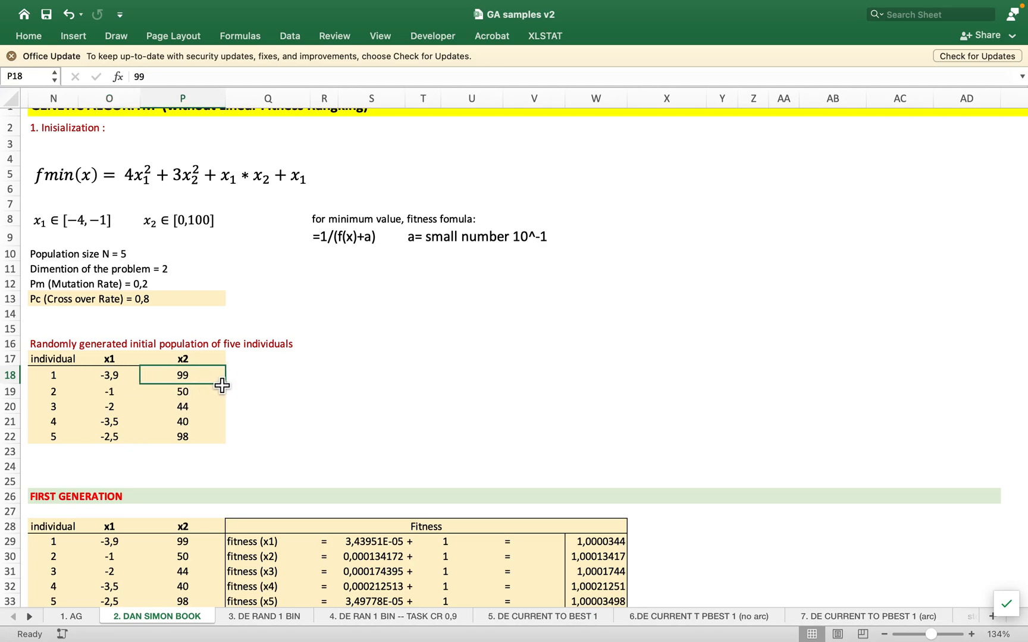
pyautogui.click(125, 438)
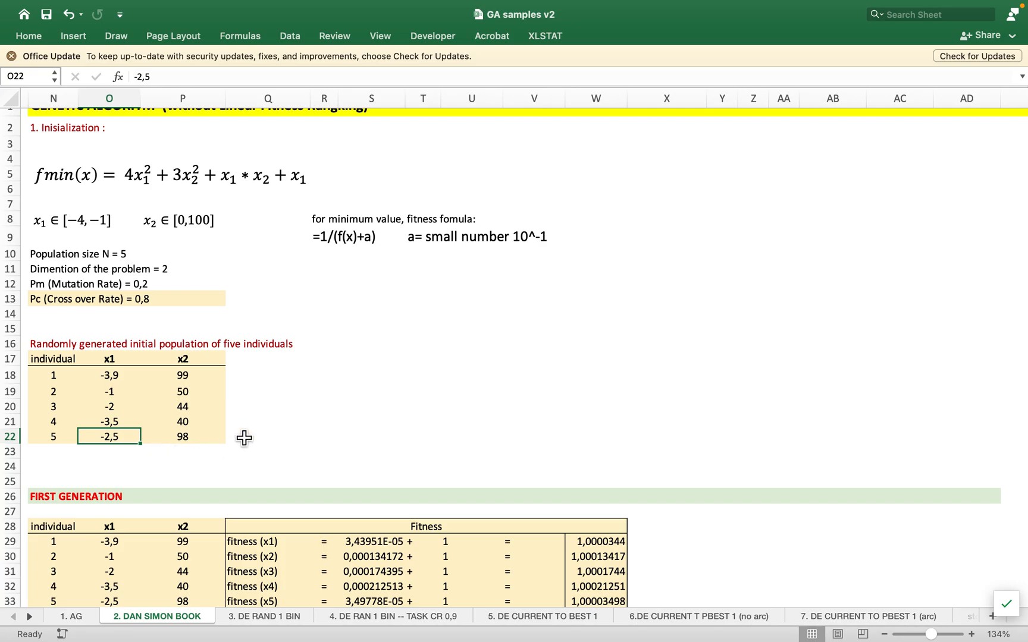
# Inspect the first generation's x1 reference and the formula behind the first individual's raw fitness in S29
pyautogui.scroll(-5, 272, 424)
pyautogui.scroll(-11, 272, 424)
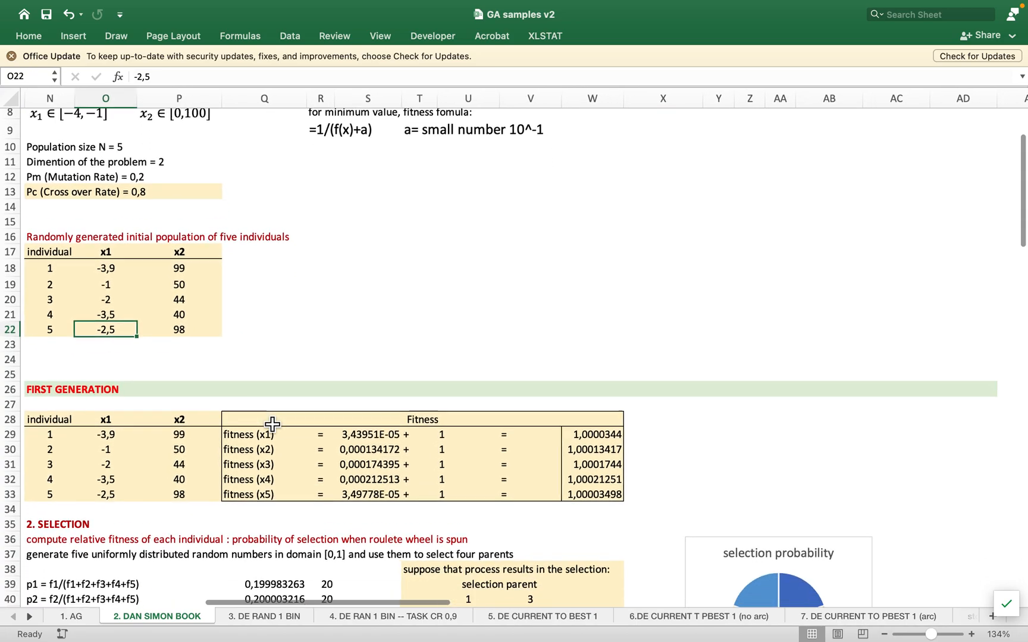
pyautogui.scroll(-8, 272, 424)
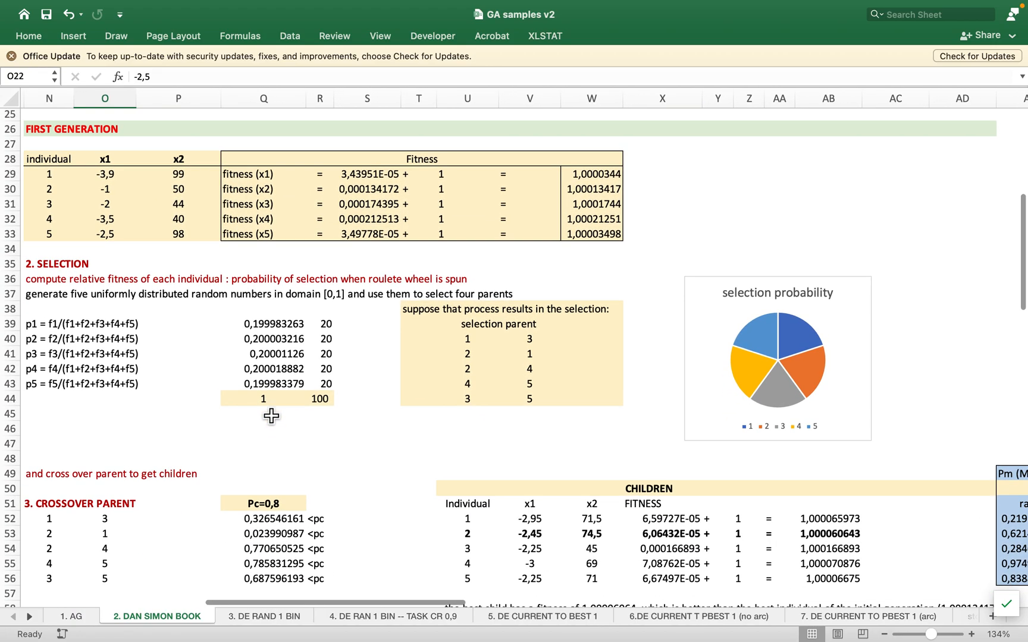
pyautogui.click(143, 189)
pyautogui.click(119, 178)
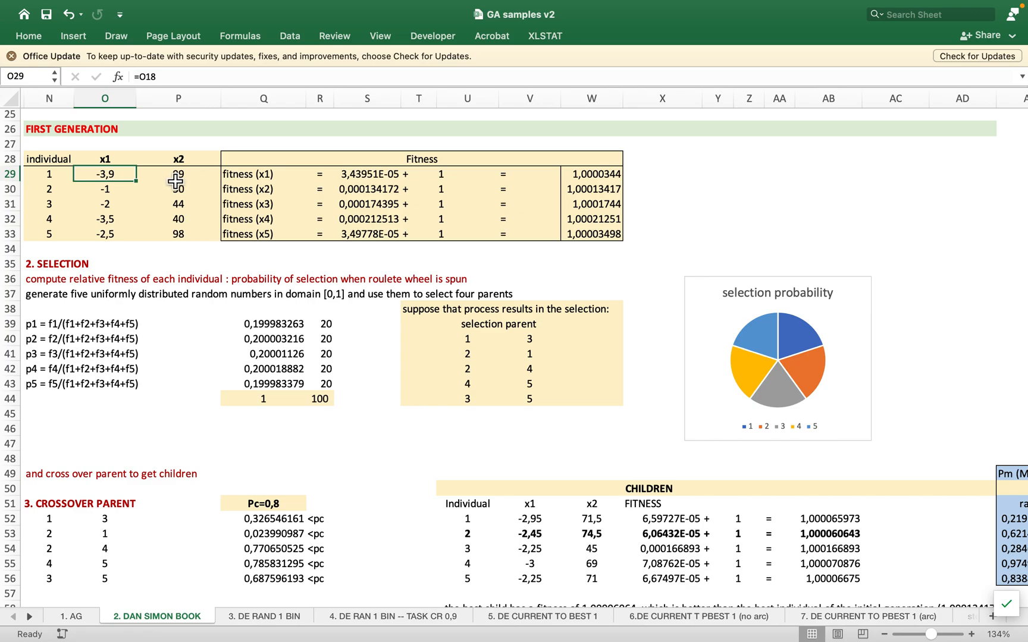
pyautogui.doubleClick(358, 178)
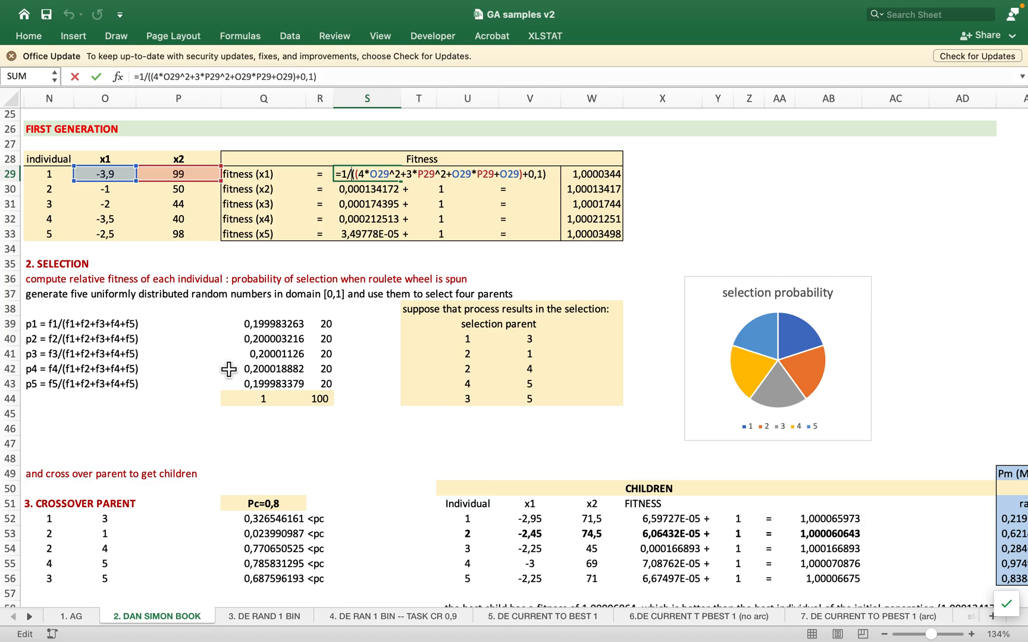
pyautogui.press('Return')
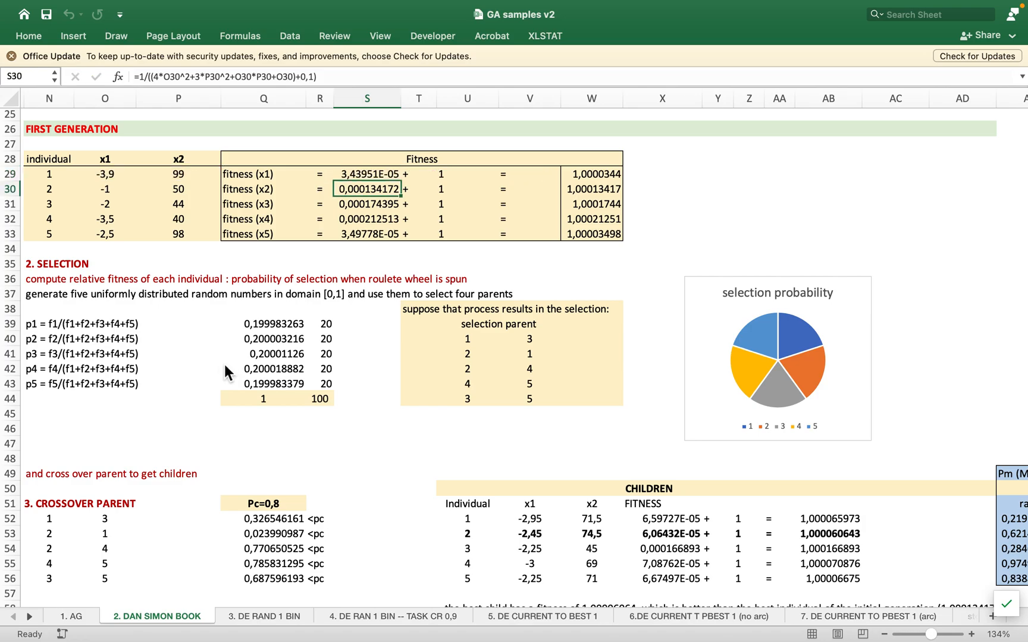
# Examine how the final fitness values in W29:W33 are computed from the raw fitness plus the constant in column U
pyautogui.click(380, 175)
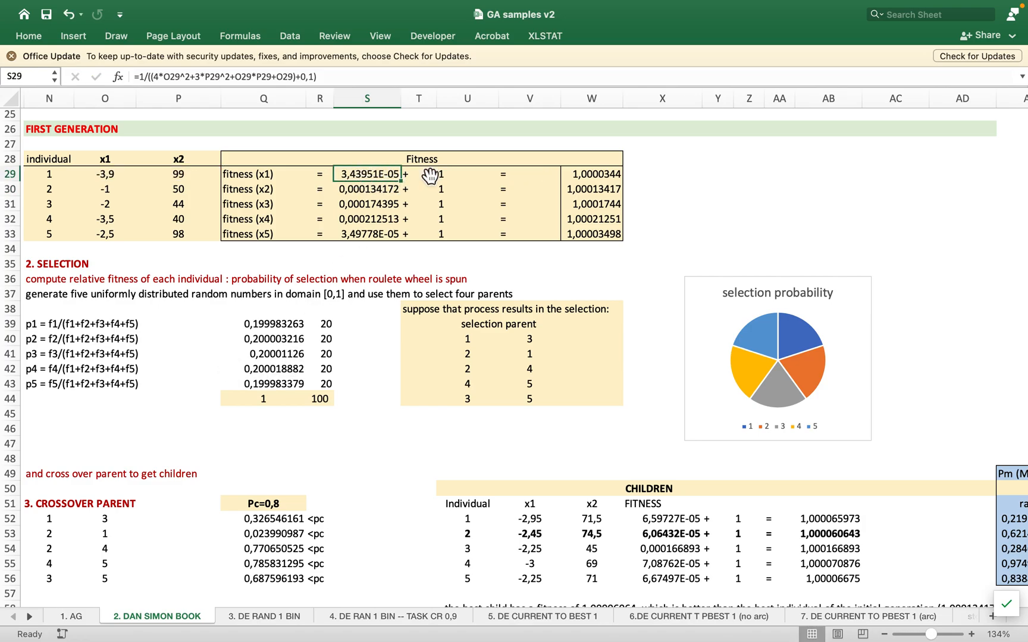
pyautogui.click(453, 176)
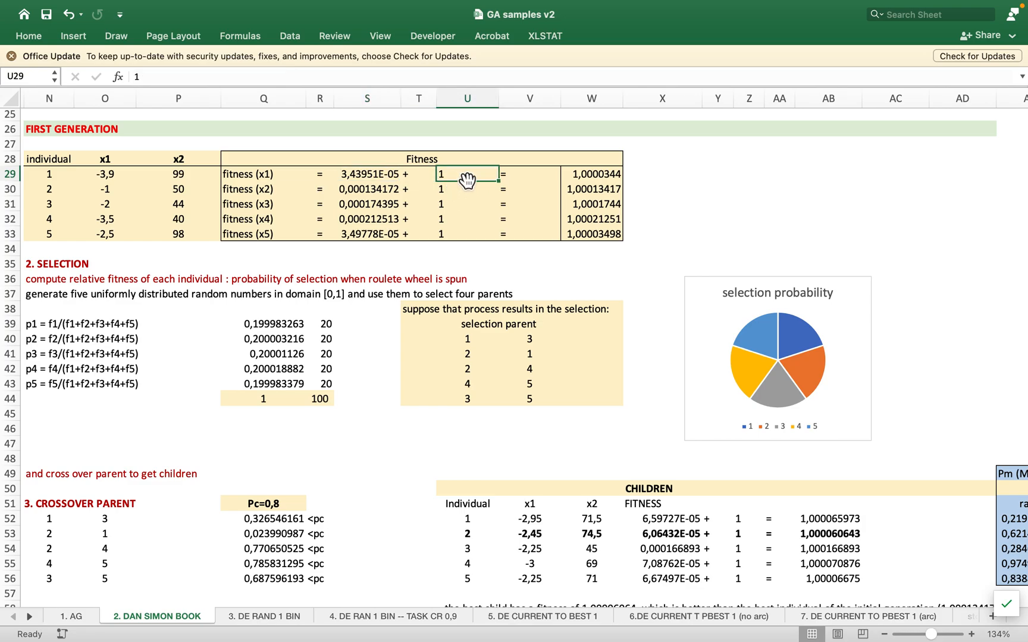
pyautogui.click(374, 176)
pyautogui.click(457, 179)
pyautogui.click(598, 186)
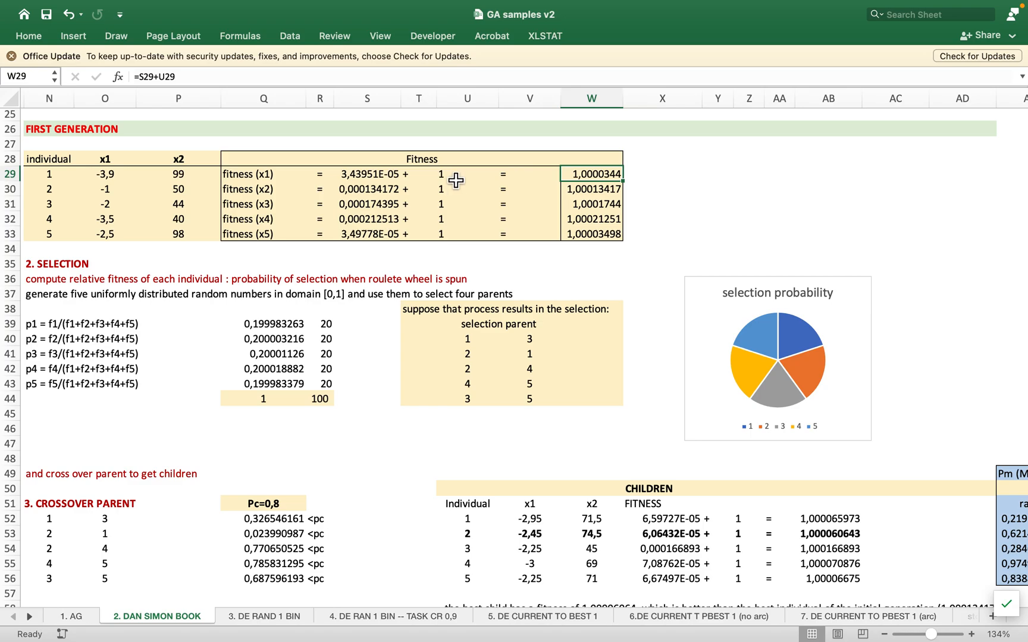
pyautogui.moveTo(454, 185); pyautogui.dragTo(456, 206)
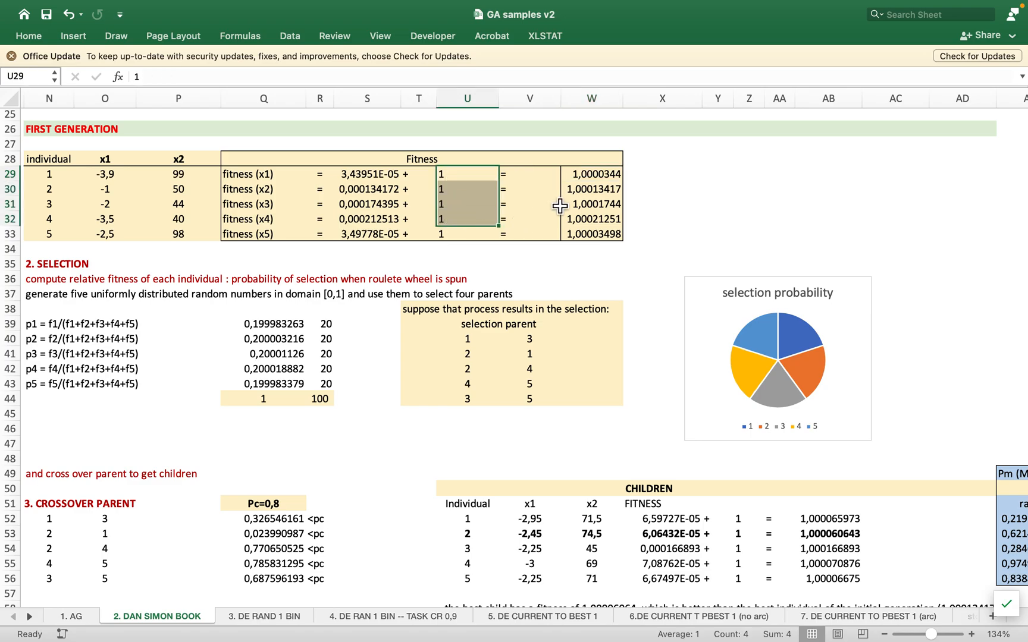
pyautogui.moveTo(589, 179); pyautogui.dragTo(594, 238)
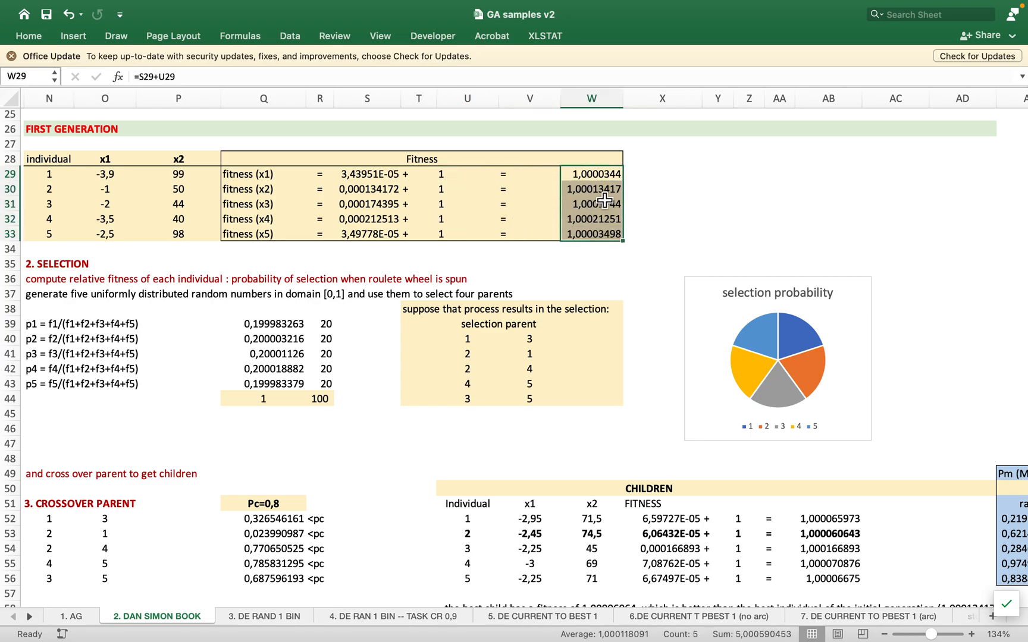
pyautogui.doubleClick(596, 176)
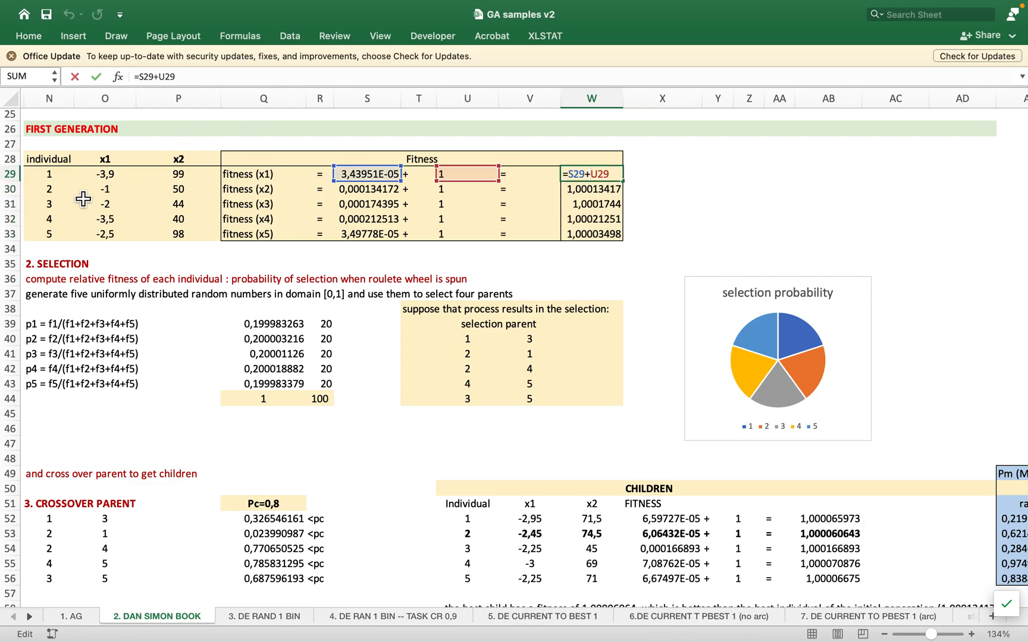
pyautogui.press('Return')
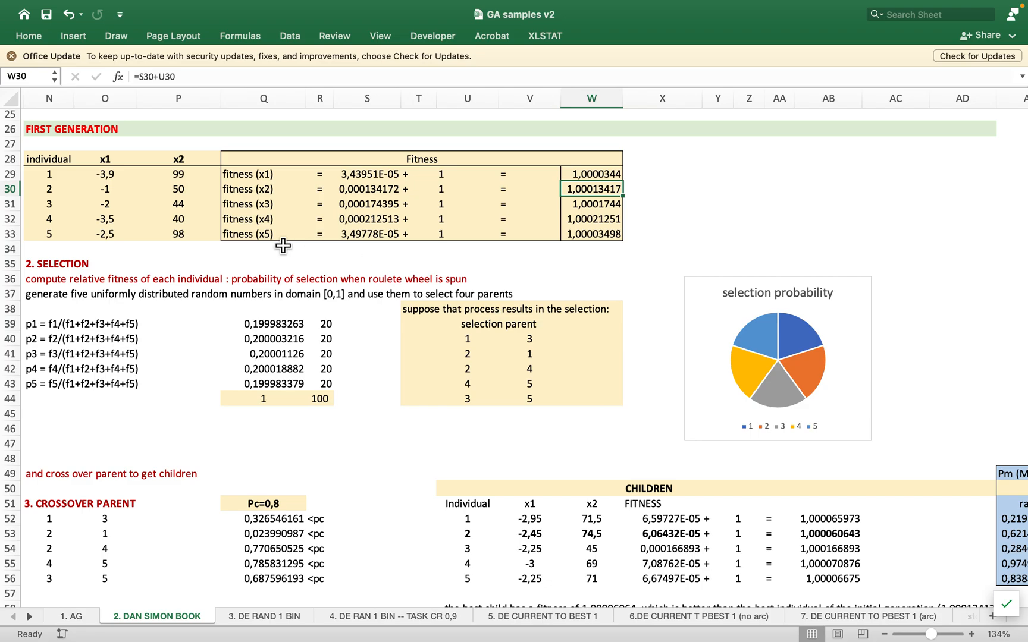
# Compare the p1 selection probability expression in N39 with the final fitness values in W29:W33
pyautogui.click(36, 331)
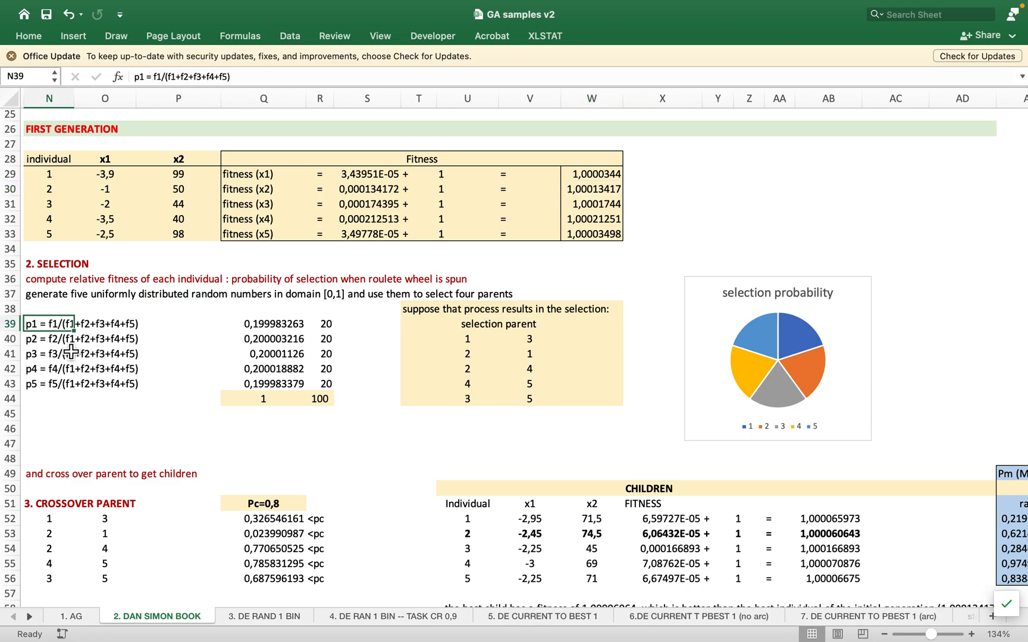
pyautogui.click(595, 175)
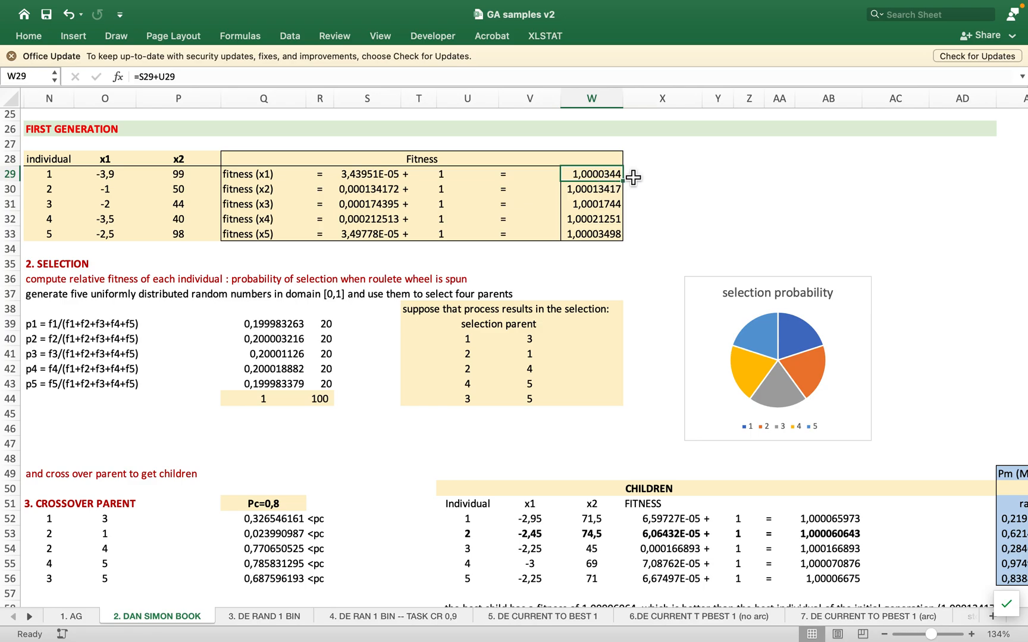
pyautogui.click(663, 179)
pyautogui.click(597, 179)
pyautogui.moveTo(597, 190); pyautogui.dragTo(597, 241)
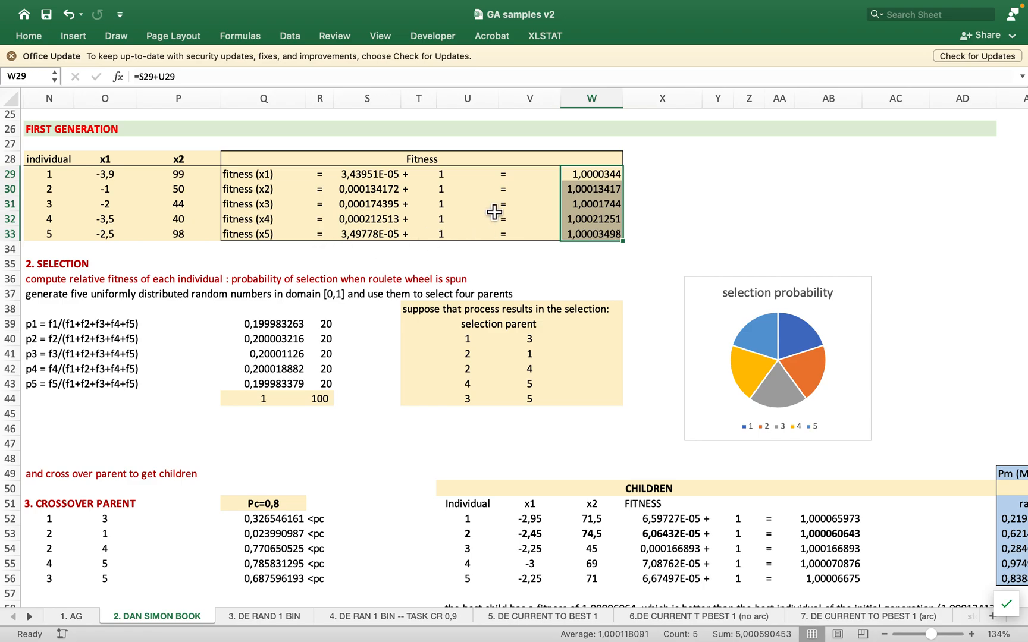
pyautogui.click(748, 178)
pyautogui.click(597, 175)
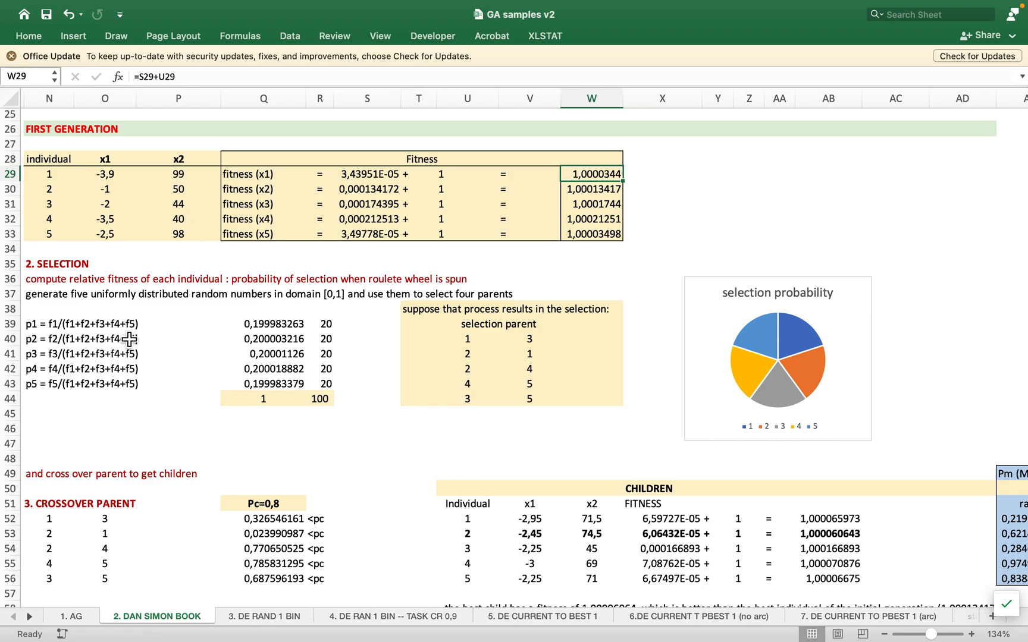
# Inspect the selection probability formulas in Q39:Q43, checking how each individual's fitness is divided by the sum of W29:W33
pyautogui.click(279, 331)
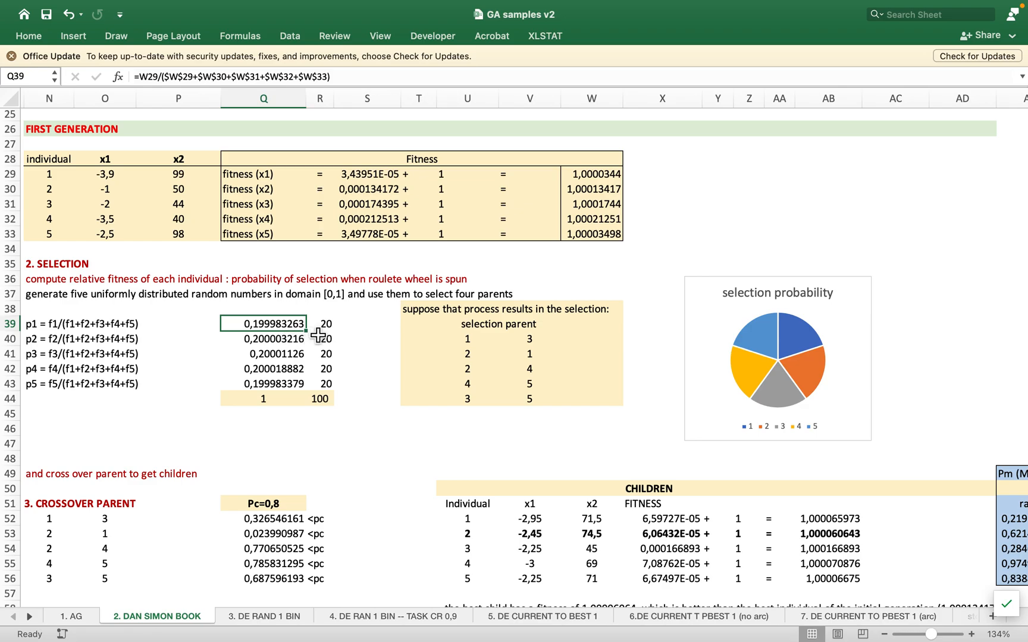
pyautogui.click(286, 351)
pyautogui.doubleClick(284, 340)
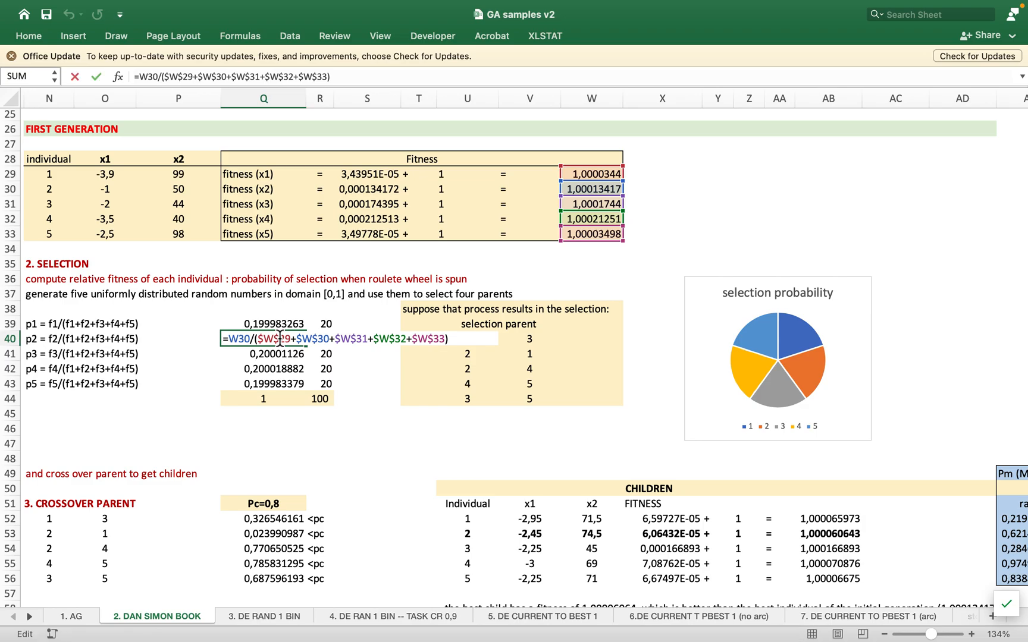
pyautogui.press('Return')
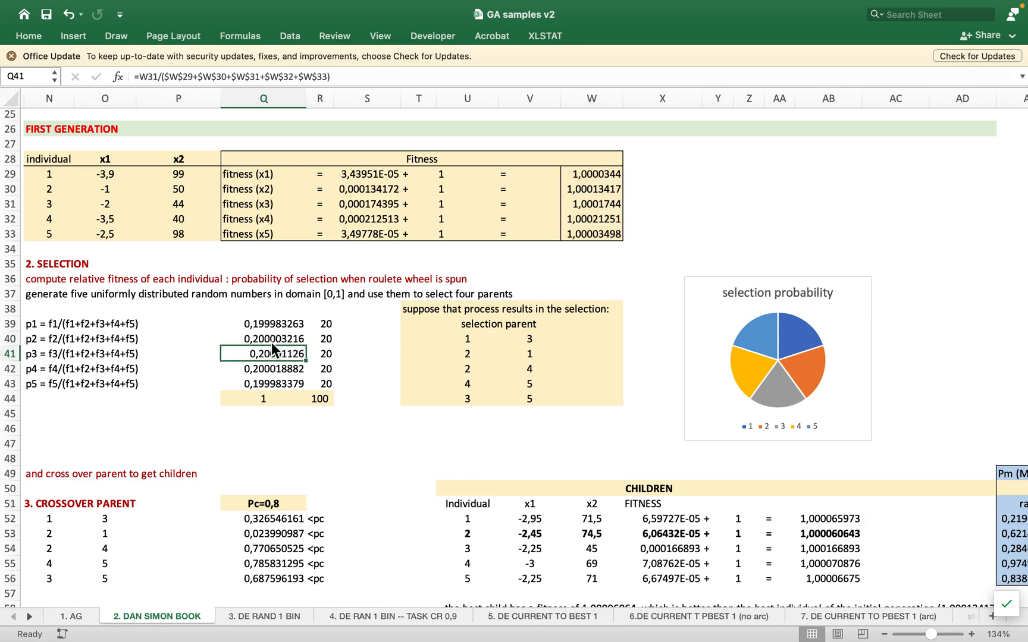
pyautogui.doubleClick(287, 357)
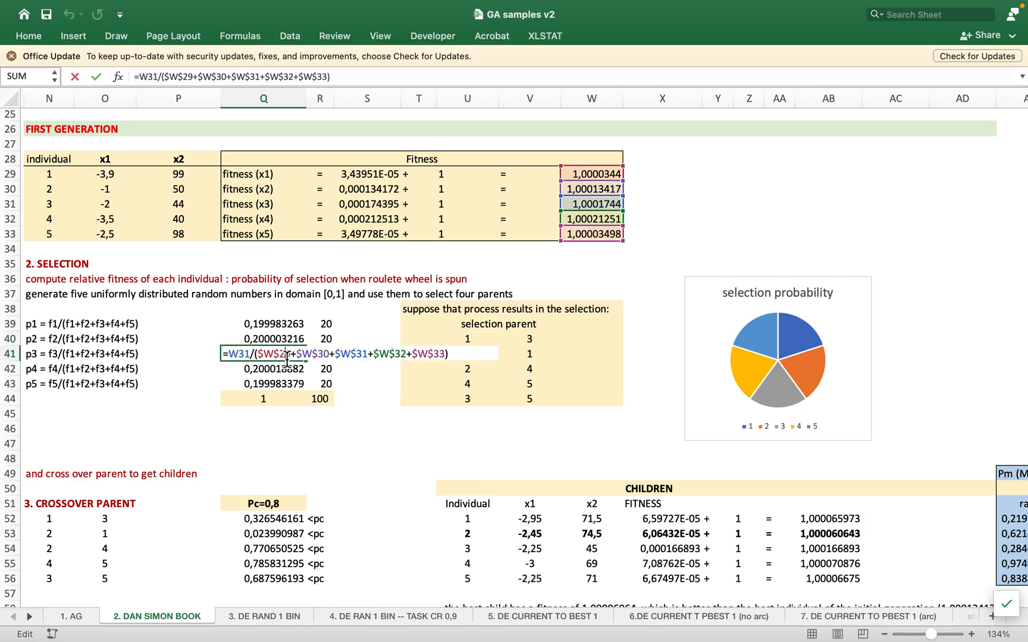
pyautogui.press('Return')
pyautogui.doubleClick(273, 372)
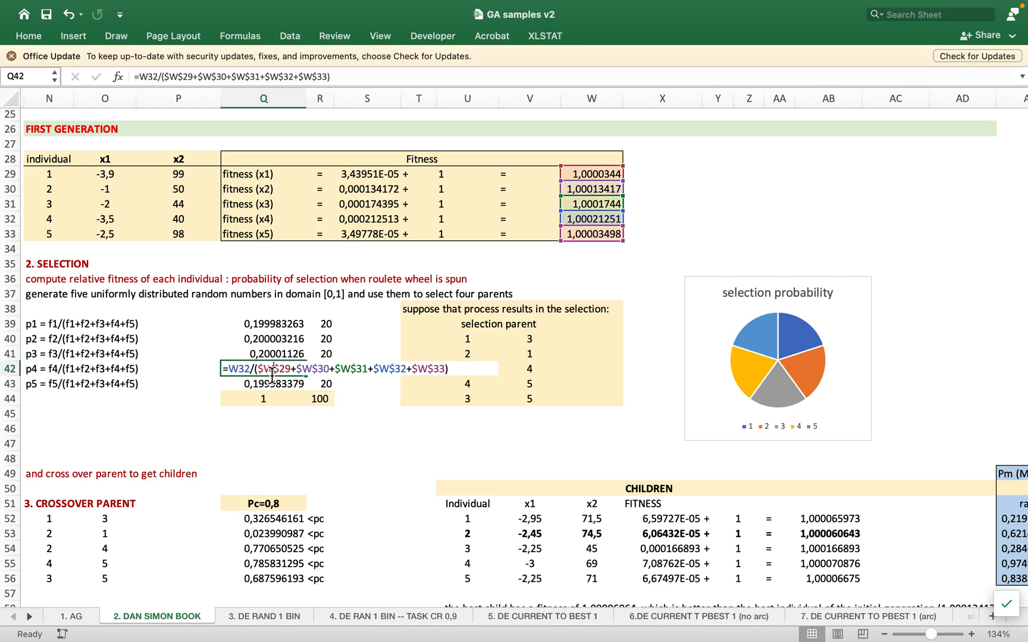
pyautogui.press('Return')
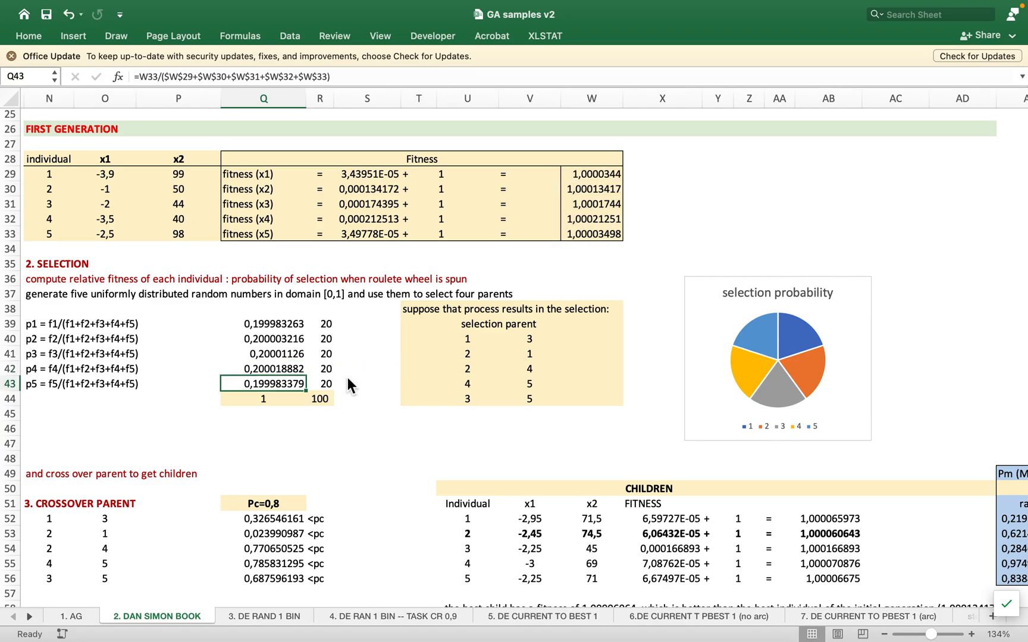
pyautogui.doubleClick(288, 390)
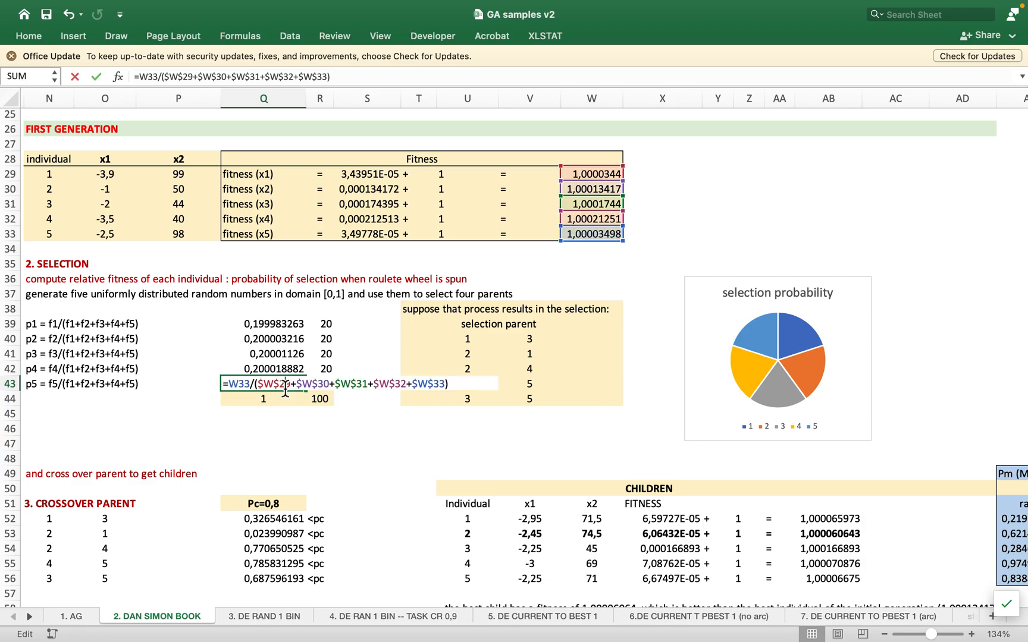
pyautogui.press('Return')
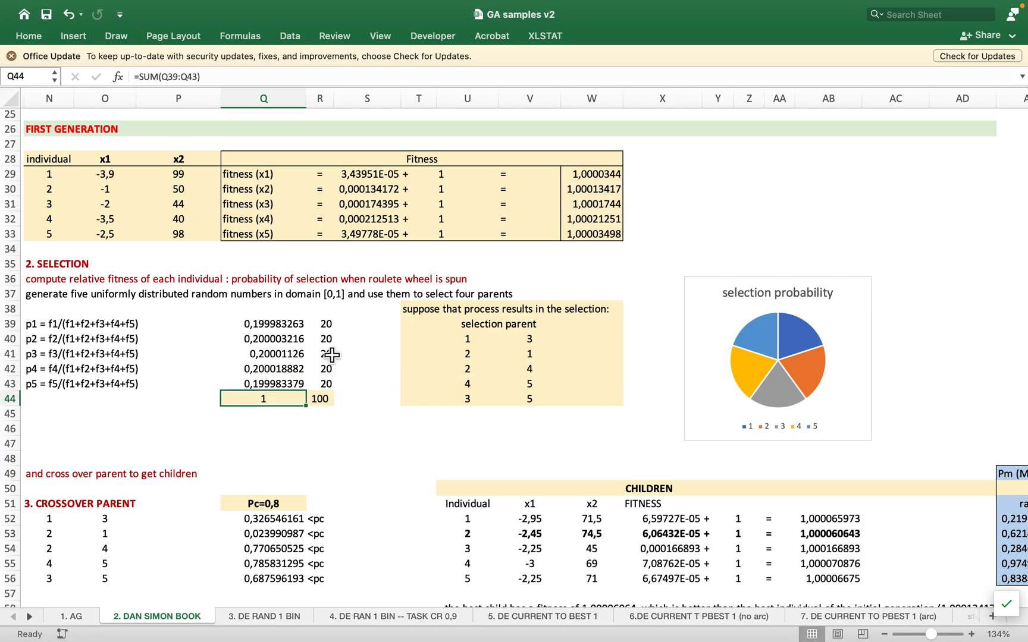
# Review the percentage conversions in R39:R43 and the formulas behind the totals in Q44 and R44
pyautogui.click(328, 326)
pyautogui.moveTo(333, 337); pyautogui.dragTo(333, 375)
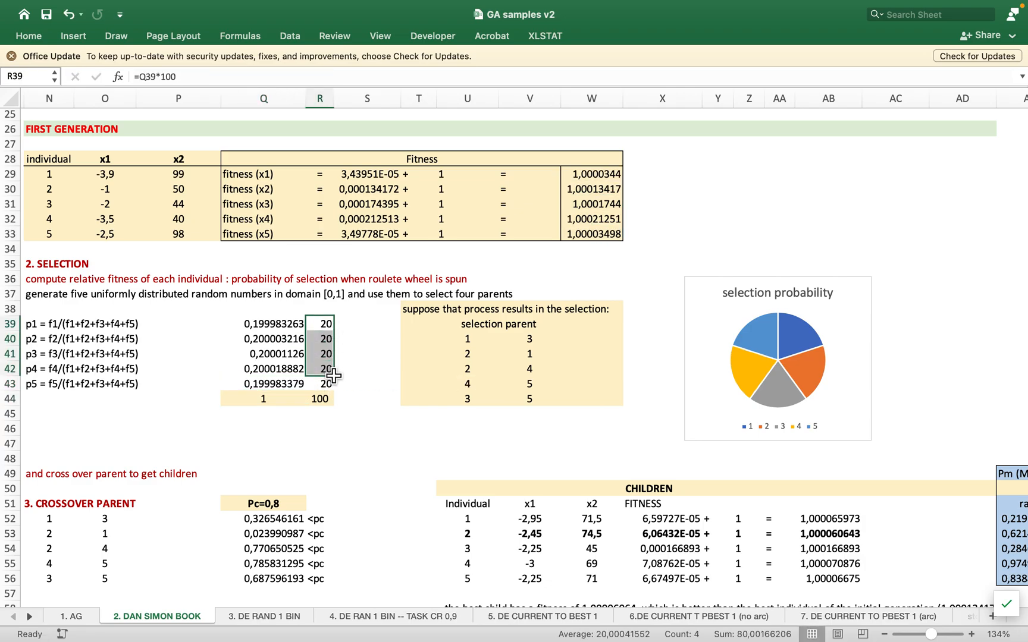
pyautogui.click(329, 324)
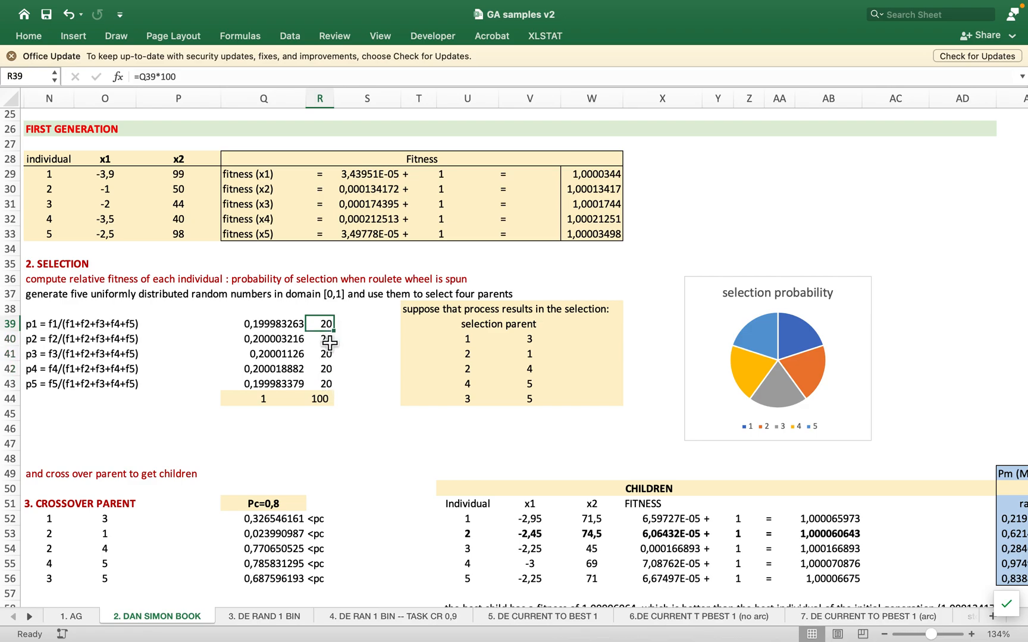
pyautogui.moveTo(329, 343); pyautogui.dragTo(329, 384)
pyautogui.click(286, 404)
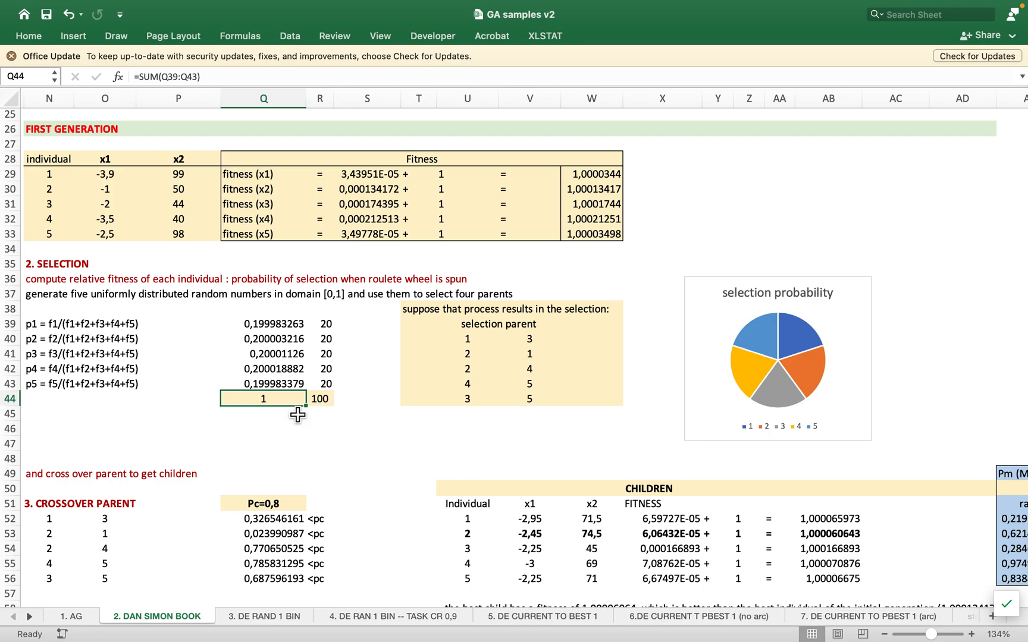
pyautogui.click(326, 405)
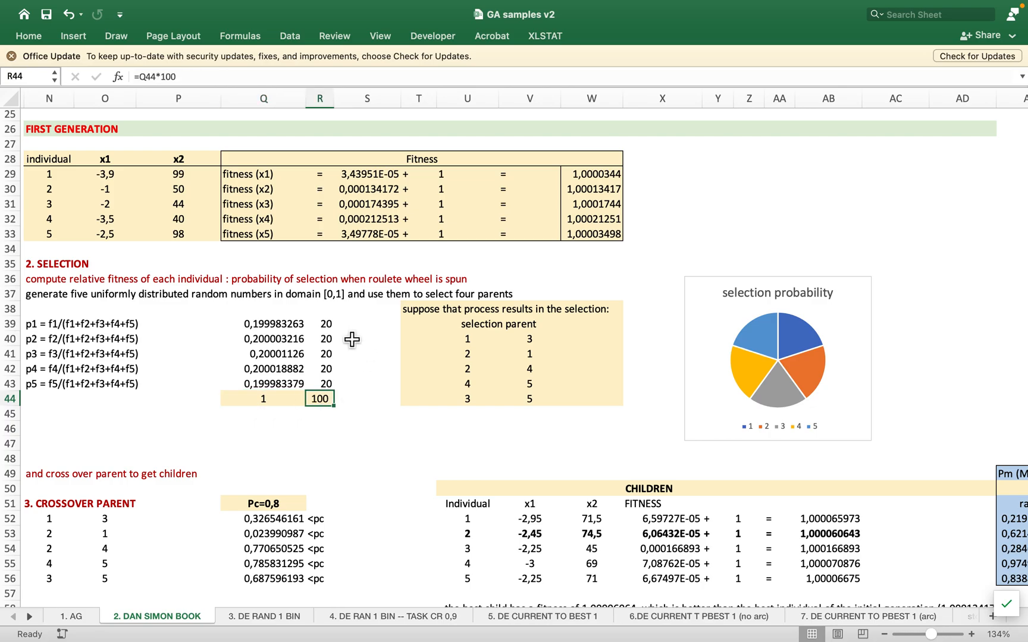
# View the pie chart types available for plotting the selection probabilities in Q39:Q43, without inserting a chart
pyautogui.moveTo(258, 331); pyautogui.dragTo(300, 390)
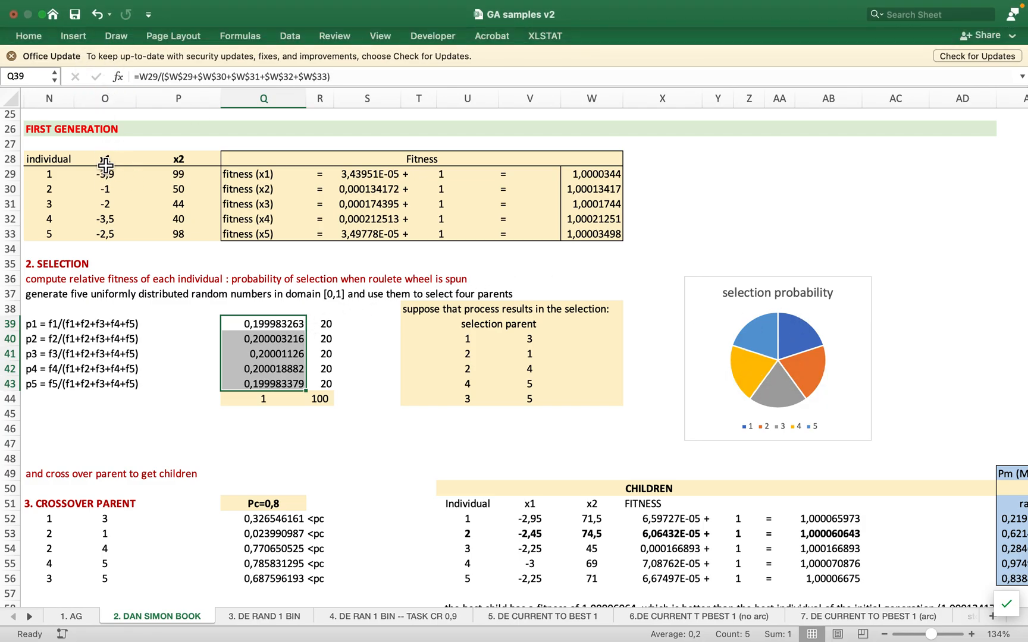
pyautogui.click(73, 36)
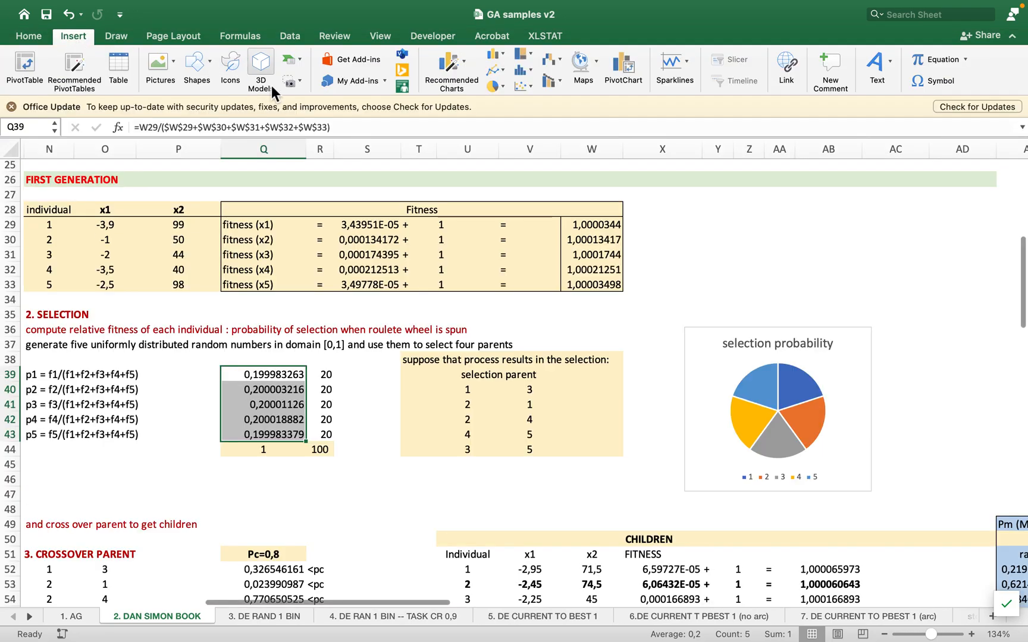
pyautogui.click(502, 86)
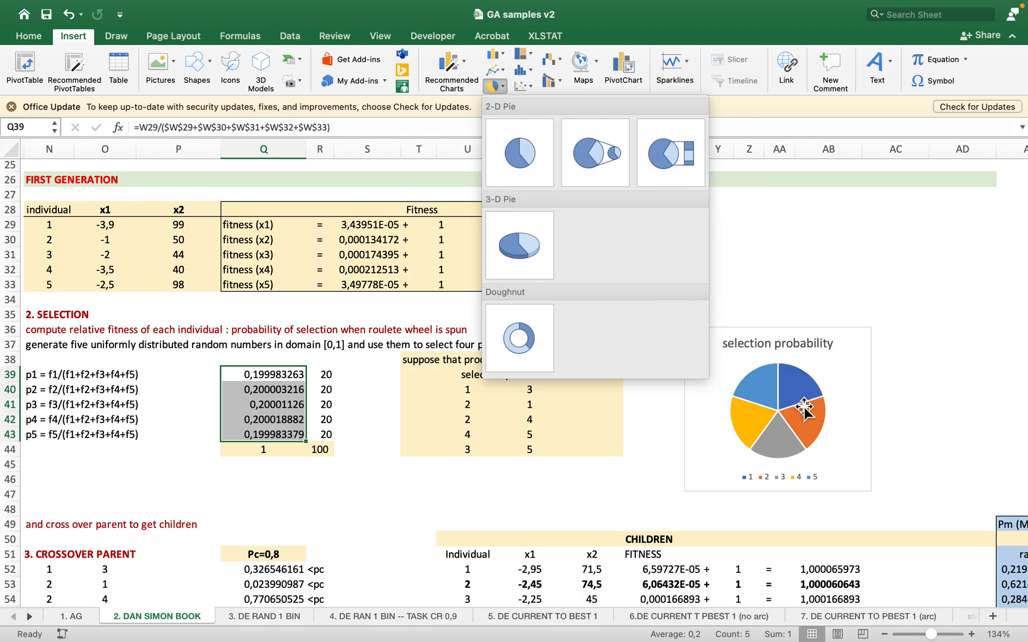
pyautogui.click(845, 318)
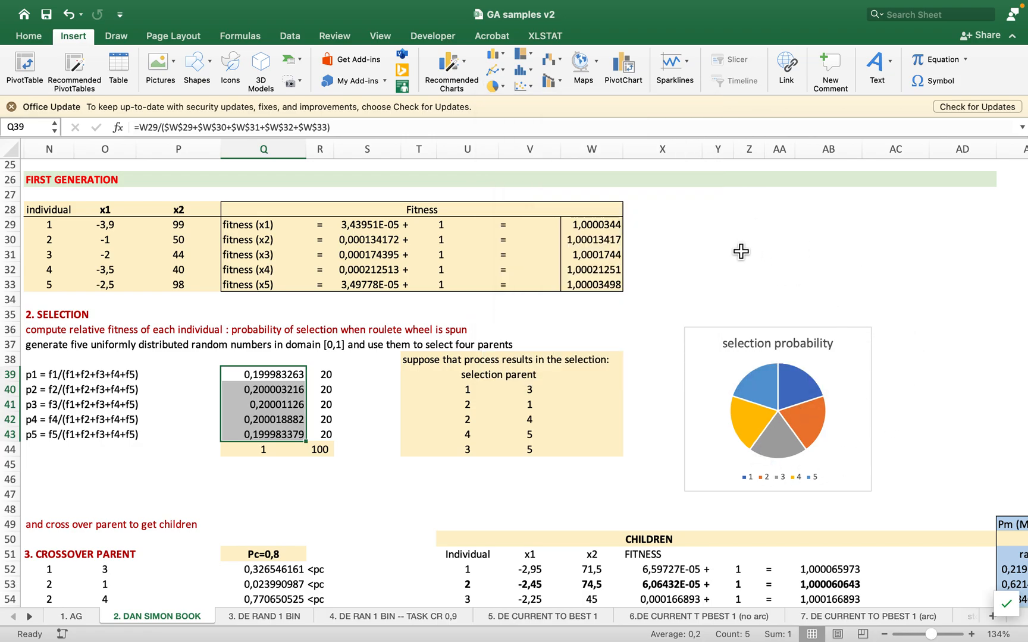
pyautogui.click(1012, 36)
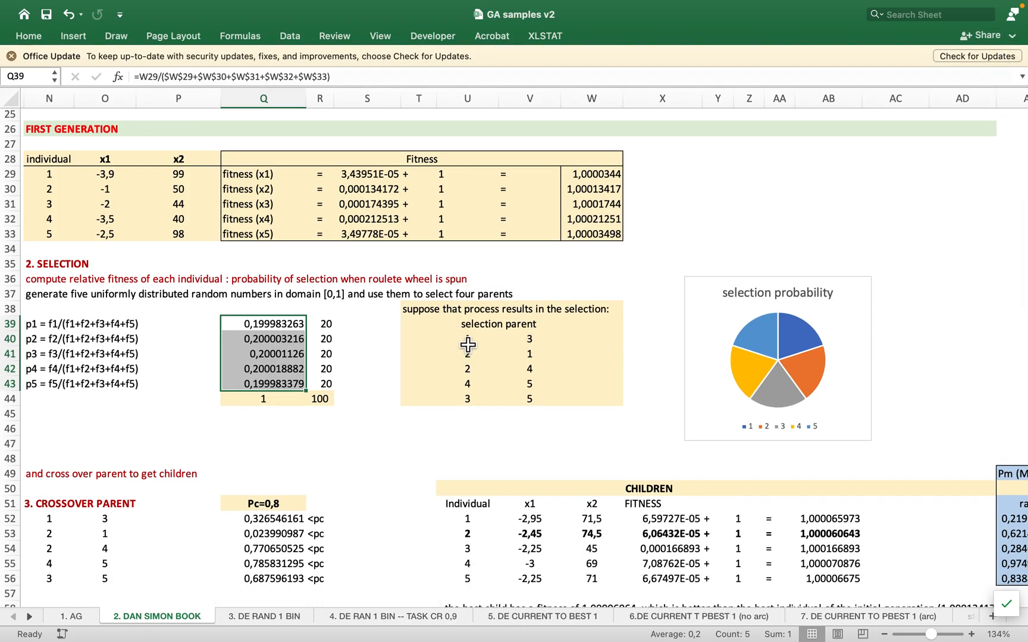
# Examine the selected parent pairs in U40:V44 with reference to the selection percentages
pyautogui.click(440, 344)
pyautogui.click(324, 326)
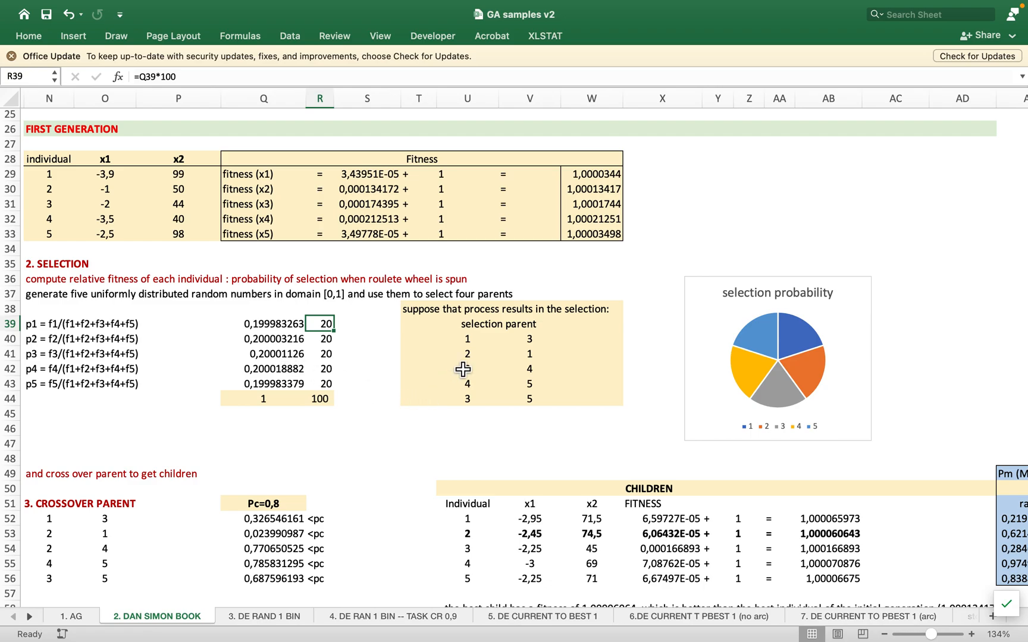
pyautogui.click(474, 345)
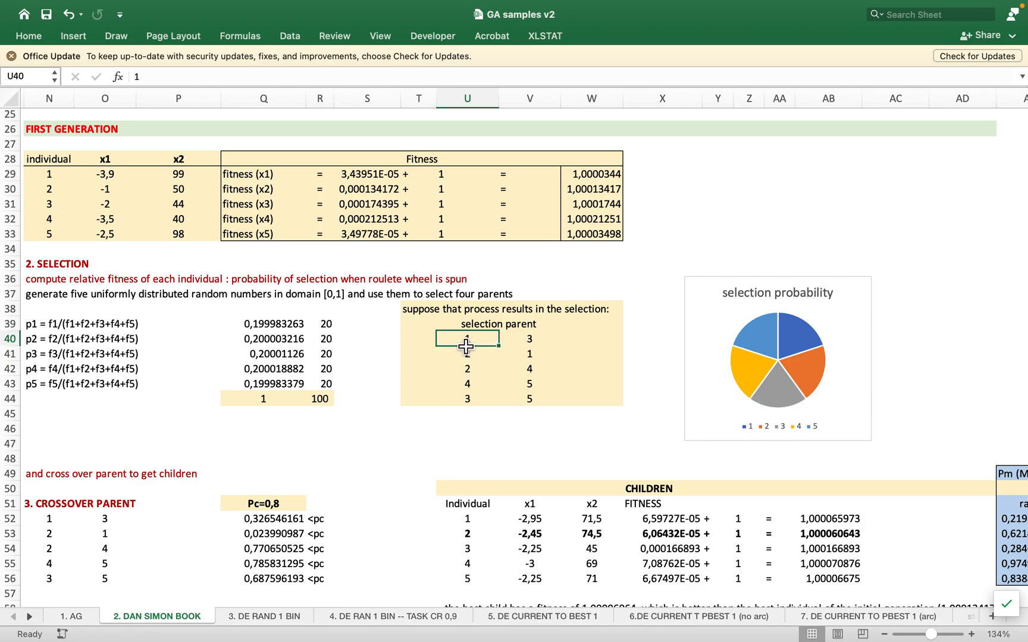
pyautogui.click(535, 357)
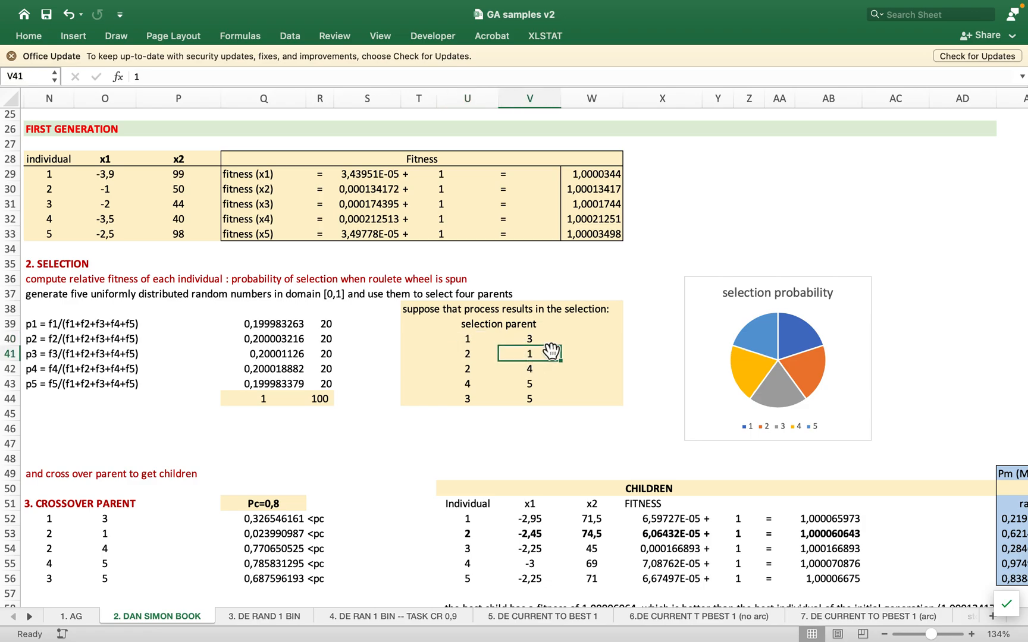
pyautogui.click(481, 360)
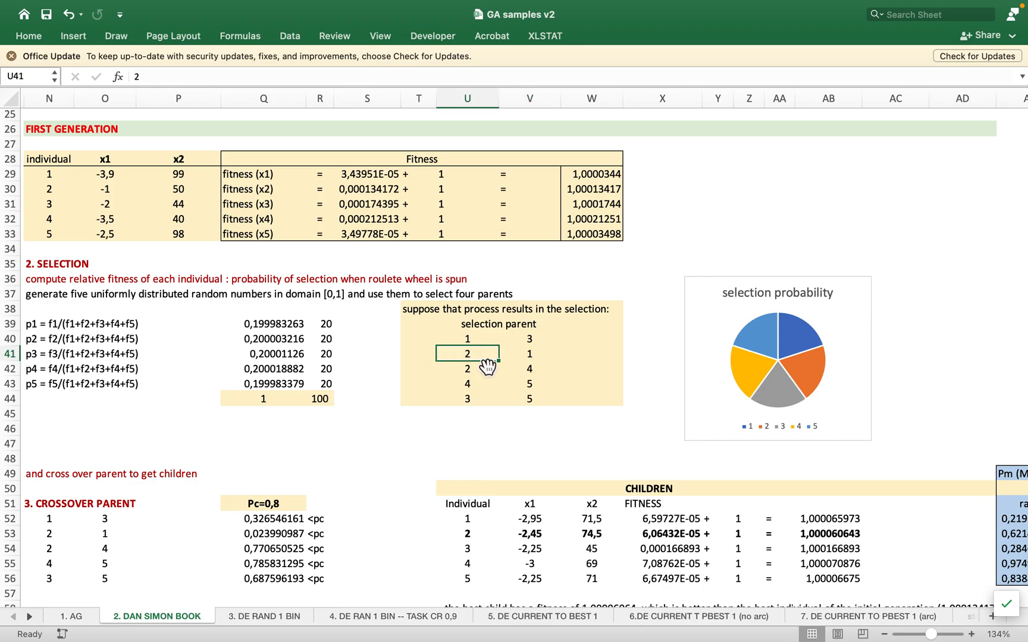
pyautogui.click(480, 376)
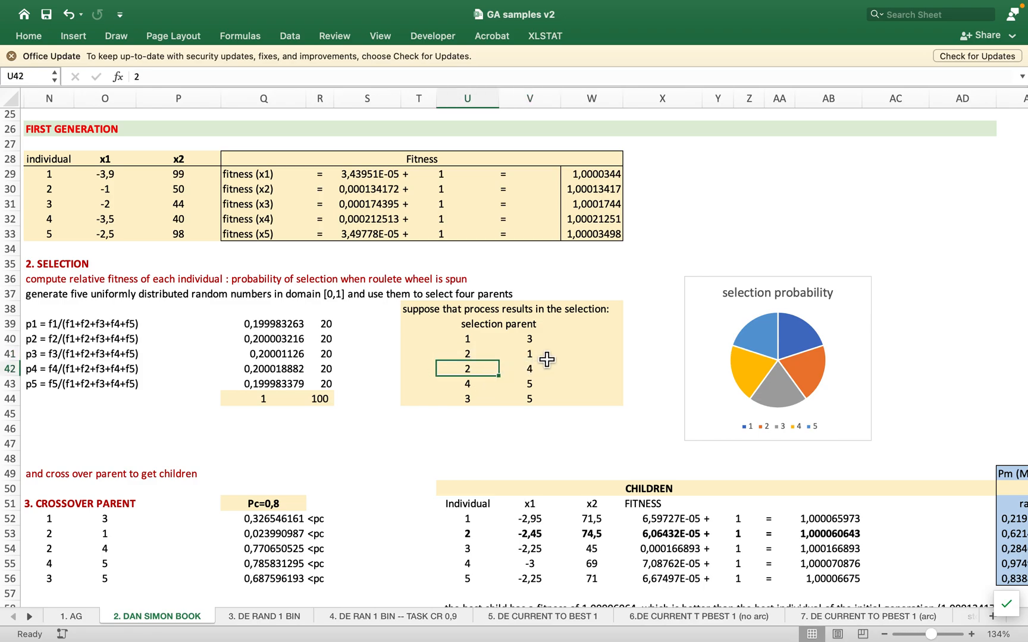
pyautogui.click(538, 342)
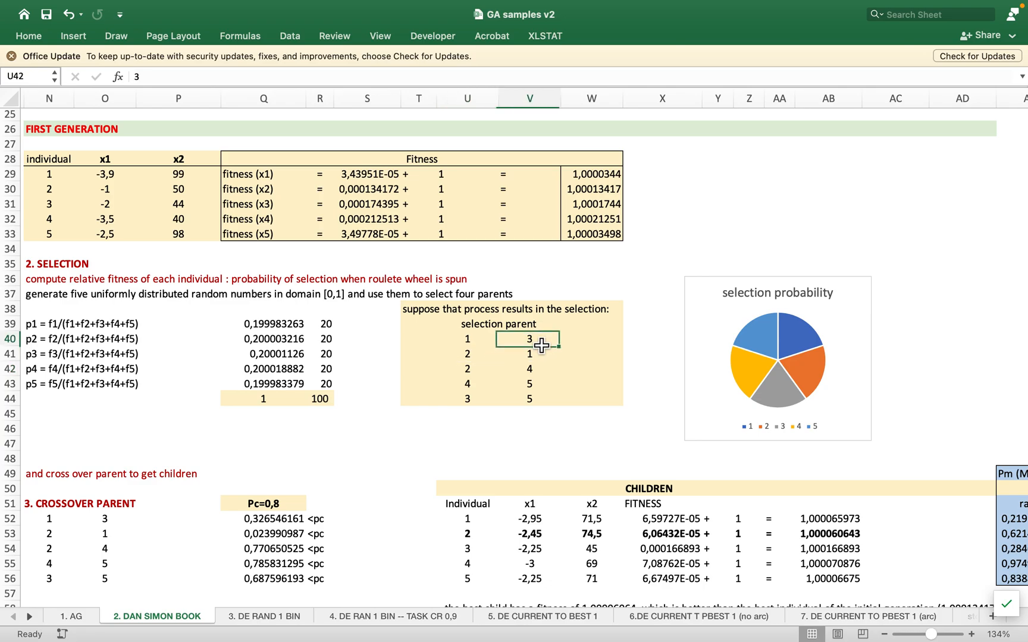
pyautogui.click(479, 405)
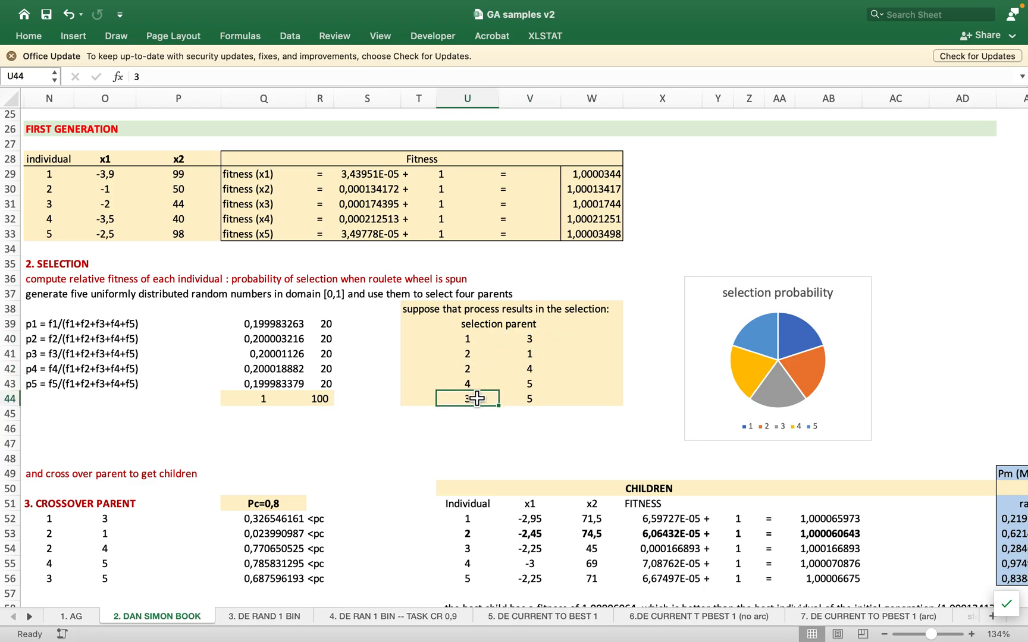
pyautogui.click(467, 385)
pyautogui.click(529, 371)
pyautogui.click(531, 386)
pyautogui.click(531, 402)
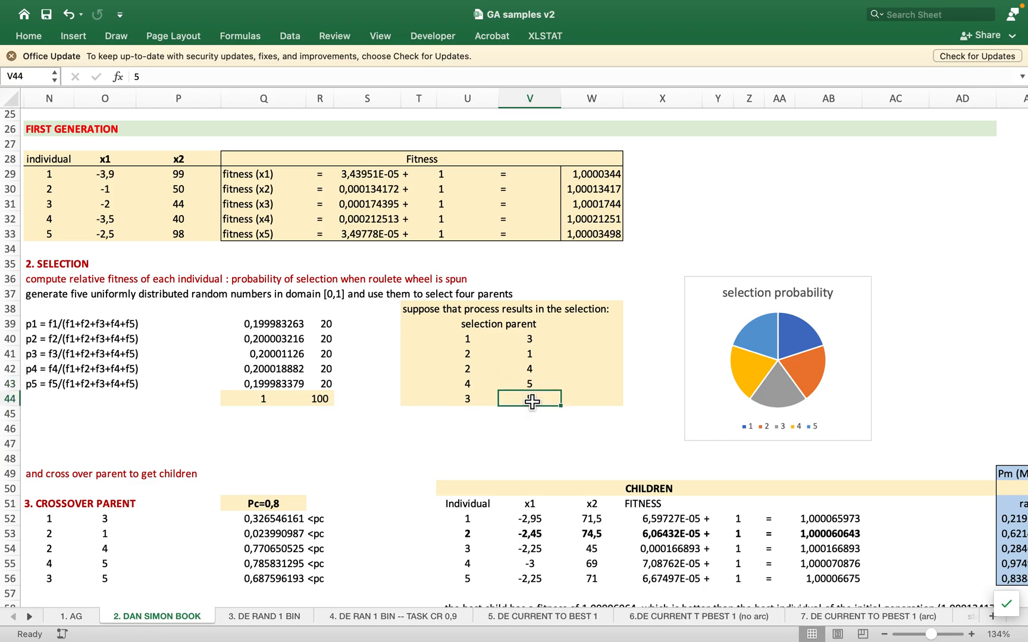
pyautogui.moveTo(474, 343); pyautogui.dragTo(530, 344)
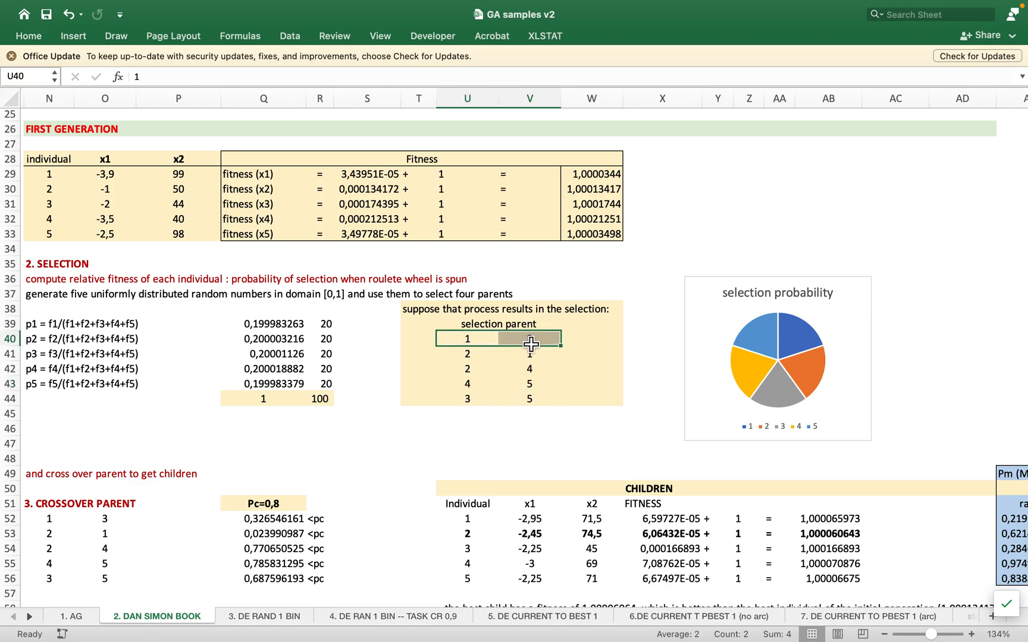
# Examine the crossover parent pairs and compare the random numbers in Q52:Q56 with the crossover probability Pc=0,8
pyautogui.scroll(-10, 475, 373)
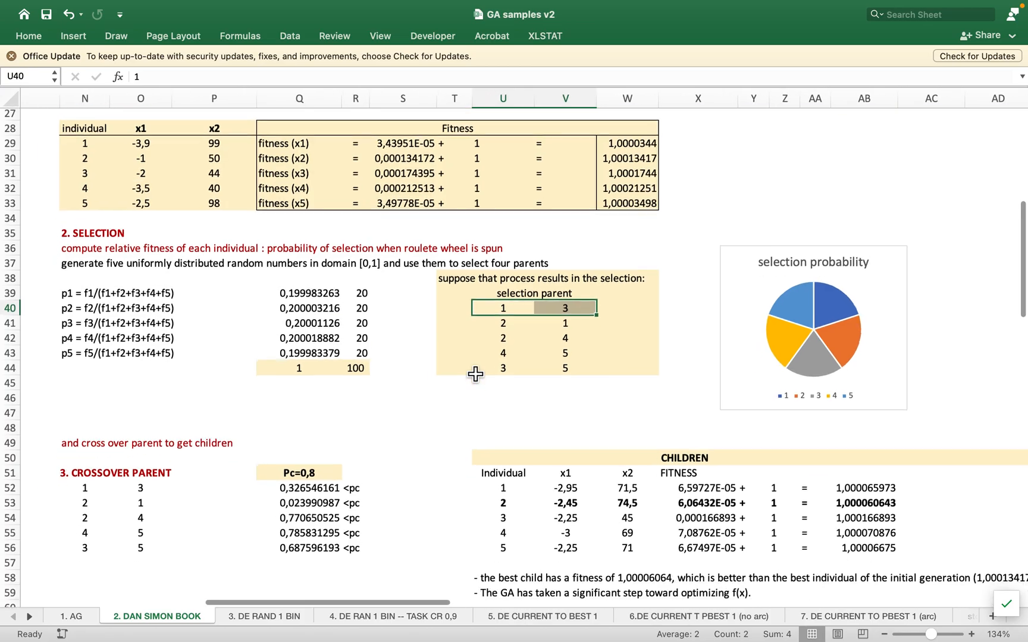
pyautogui.scroll(-9, 476, 374)
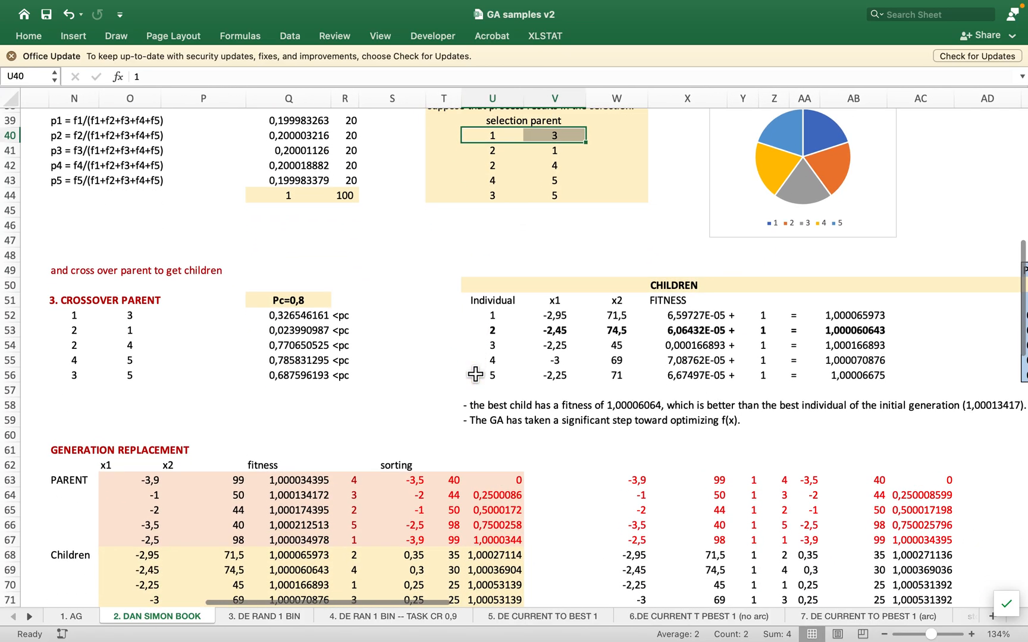
pyautogui.scroll(2, 475, 374)
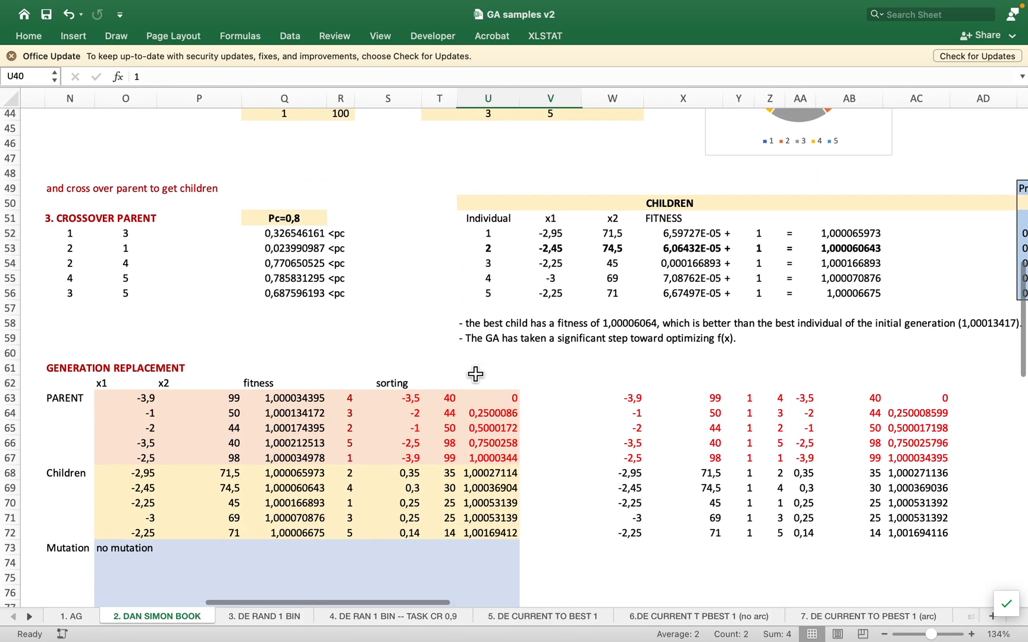
pyautogui.click(126, 279)
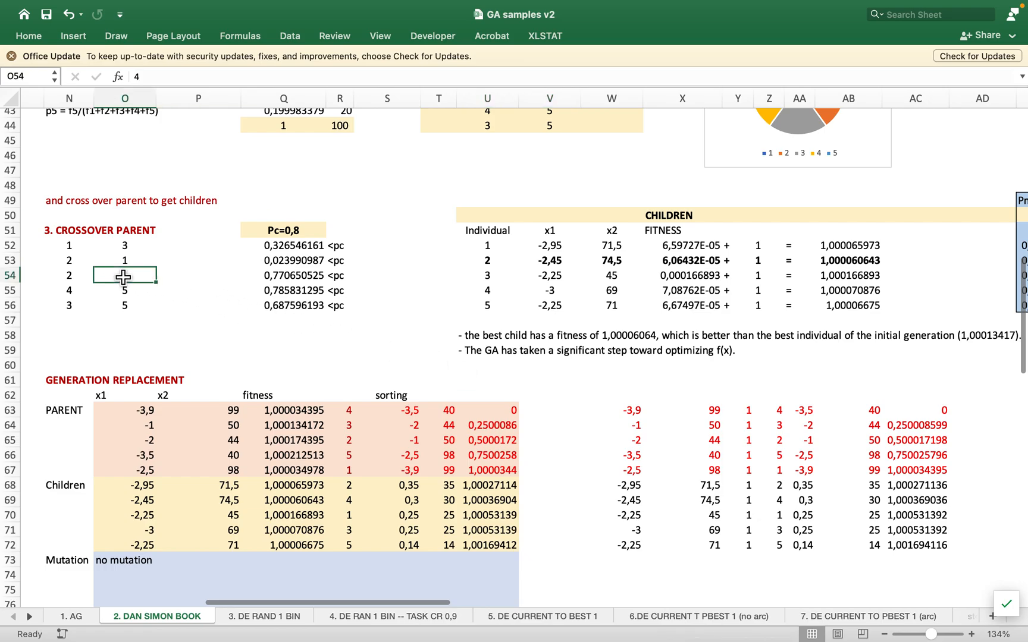
pyautogui.moveTo(303, 249); pyautogui.dragTo(303, 307)
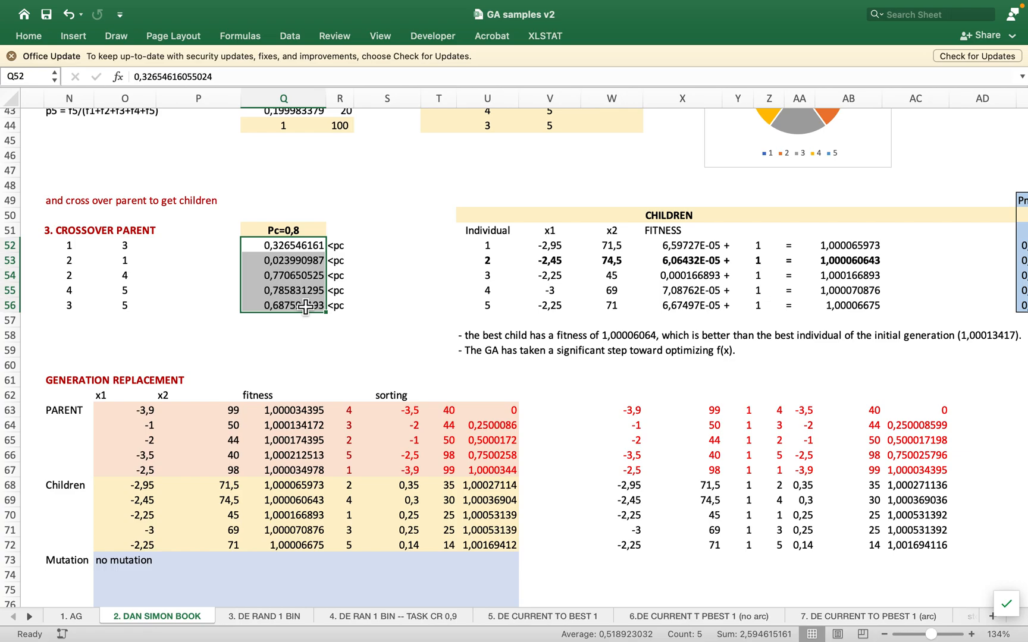
# Fill S52:S56, beside the crossover random numbers, with the formula =RAND()
pyautogui.click(407, 249)
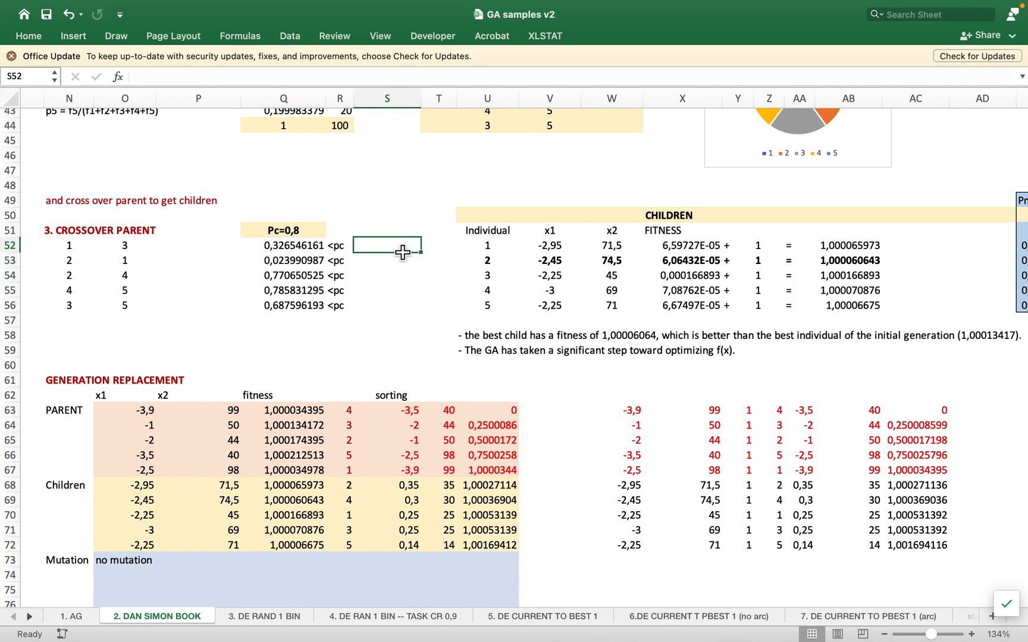
pyautogui.moveTo(403, 256); pyautogui.dragTo(402, 309)
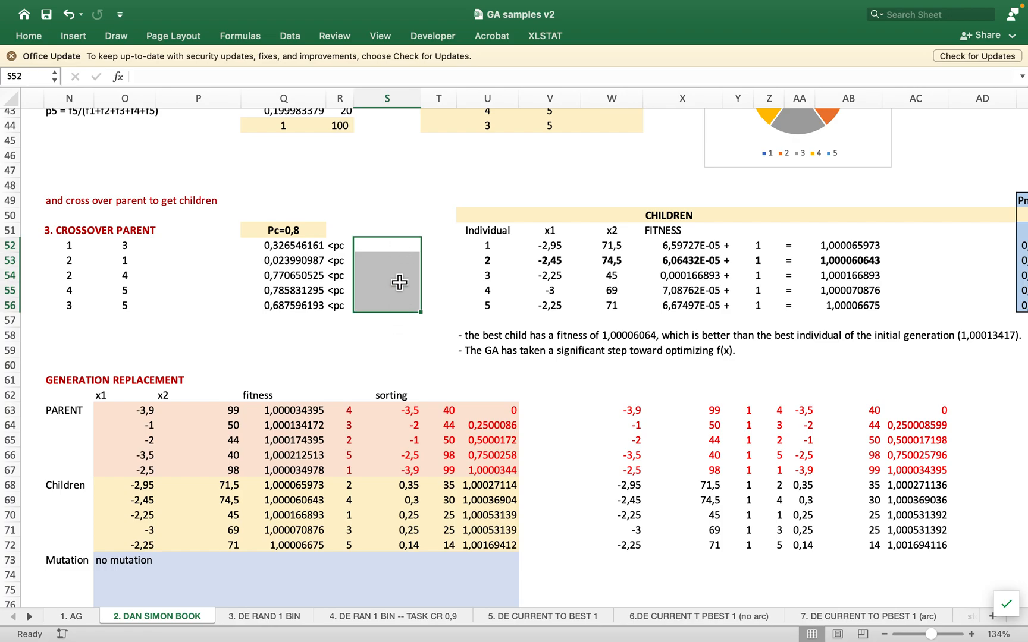
pyautogui.write('=ran')
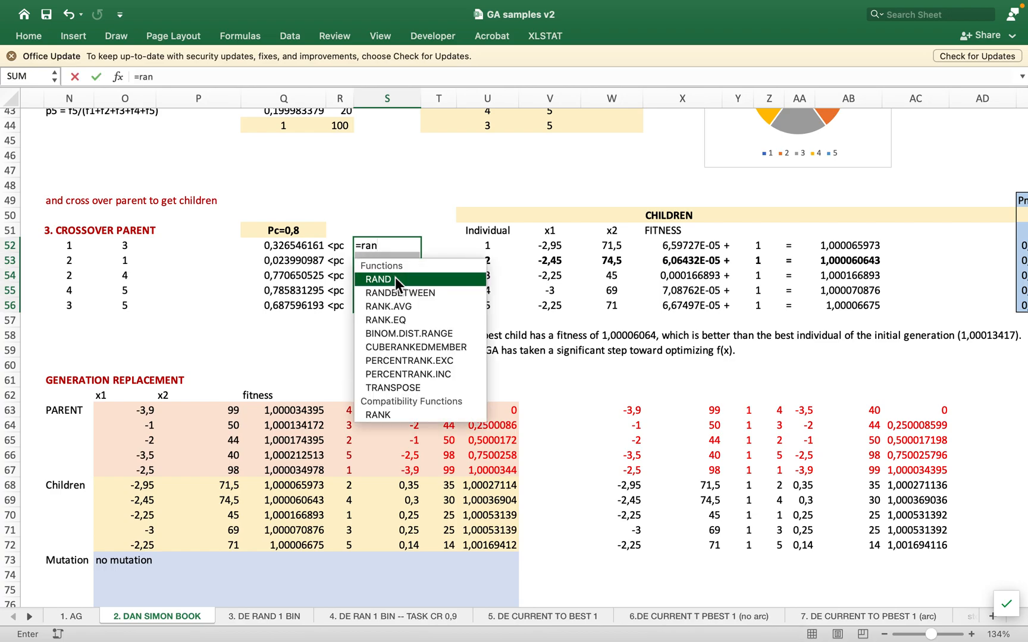
pyautogui.doubleClick(395, 277)
pyautogui.write(')')
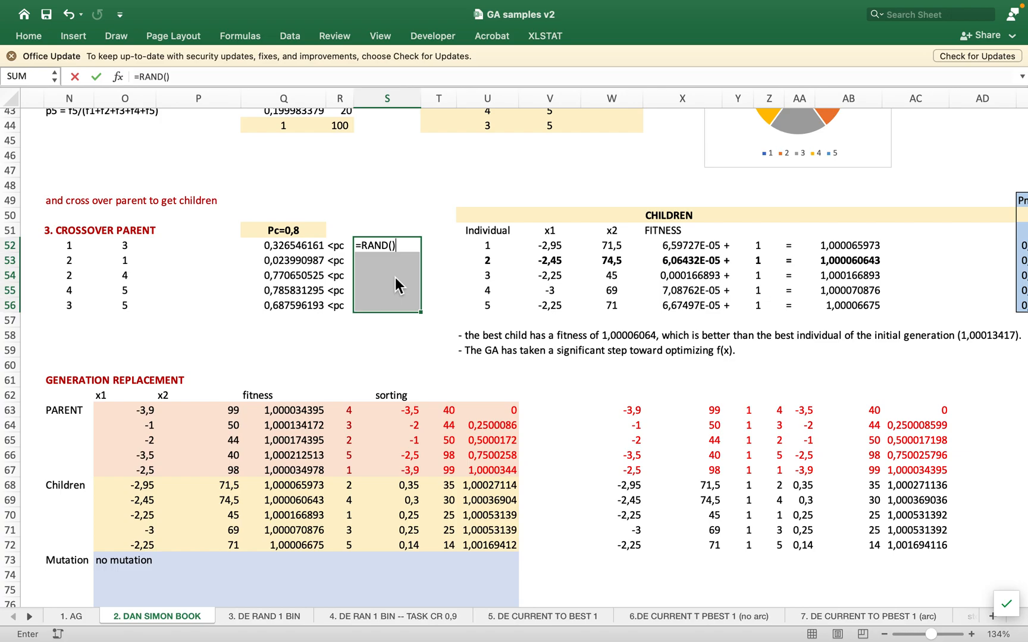
pyautogui.hotkey('ctrl', 'Return')
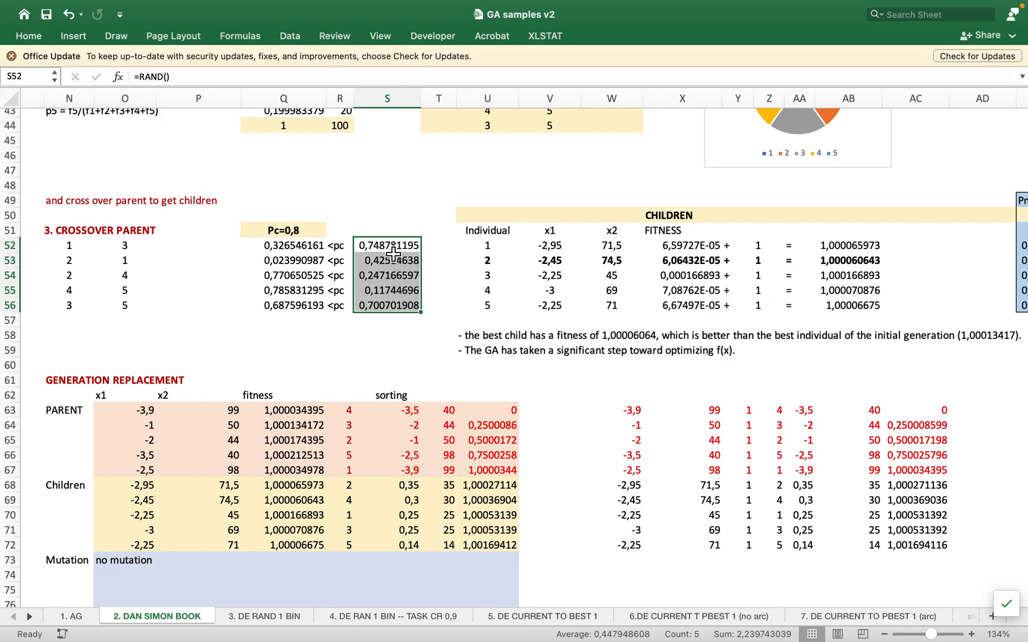
# Try to replace the RAND formulas in S52:S56 with their values by copying and pasting values in place
pyautogui.rightClick(390, 255)
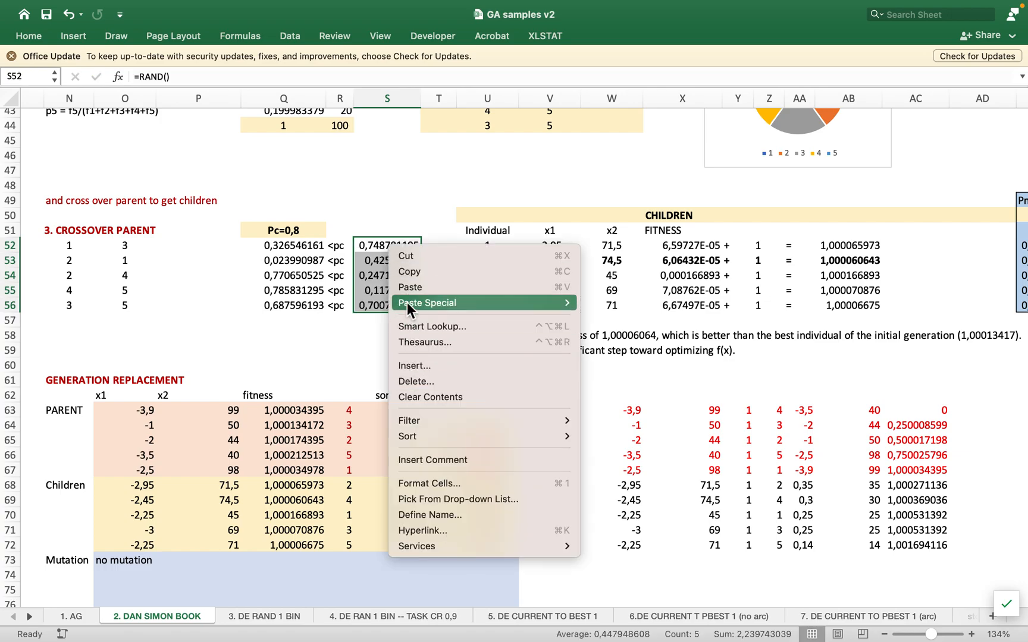
pyautogui.click(405, 272)
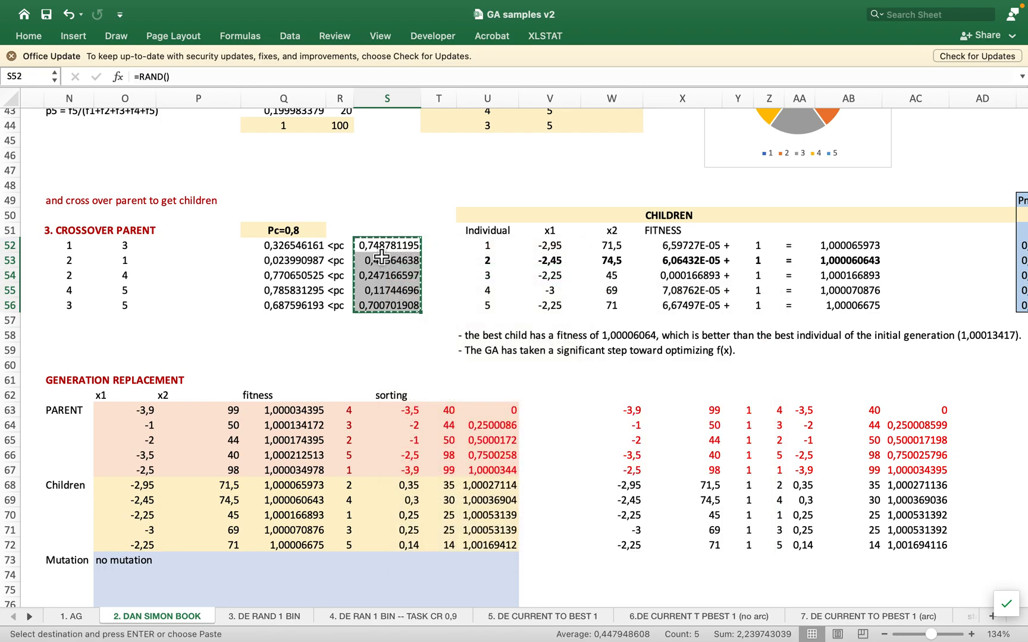
pyautogui.rightClick(379, 249)
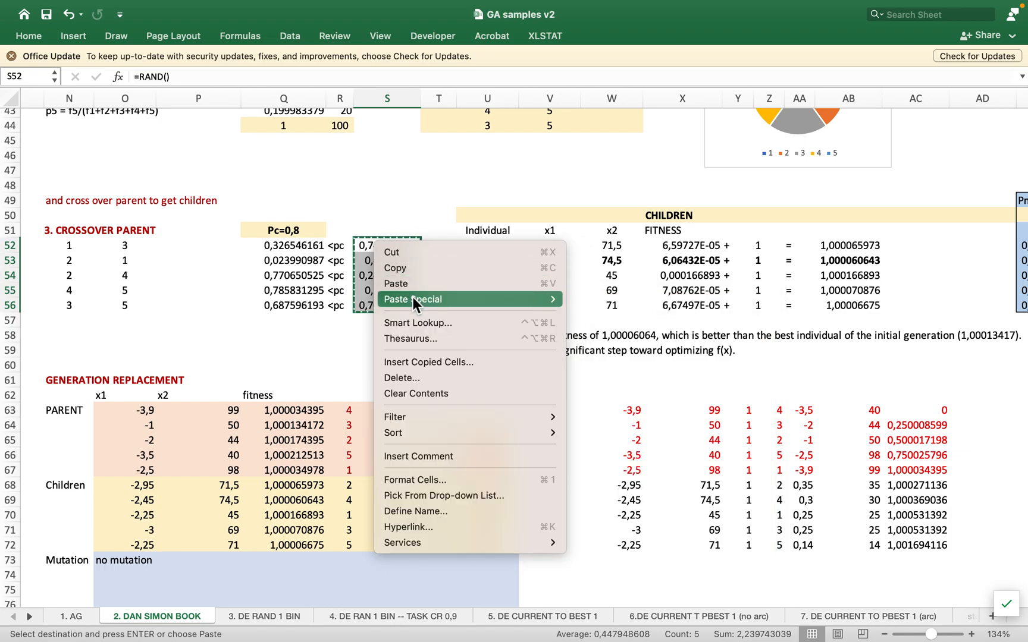
pyautogui.moveTo(412, 297)
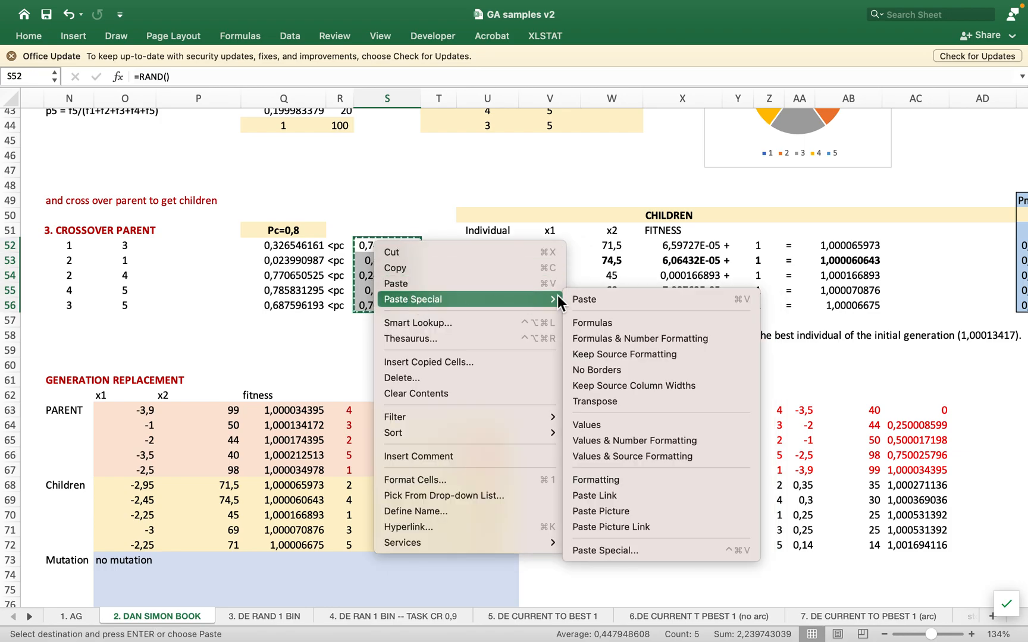
pyautogui.click(599, 423)
# Enter w in S58 and d in S59 to test whether S52:S56 recalculates, and clear both entries
pyautogui.click(397, 342)
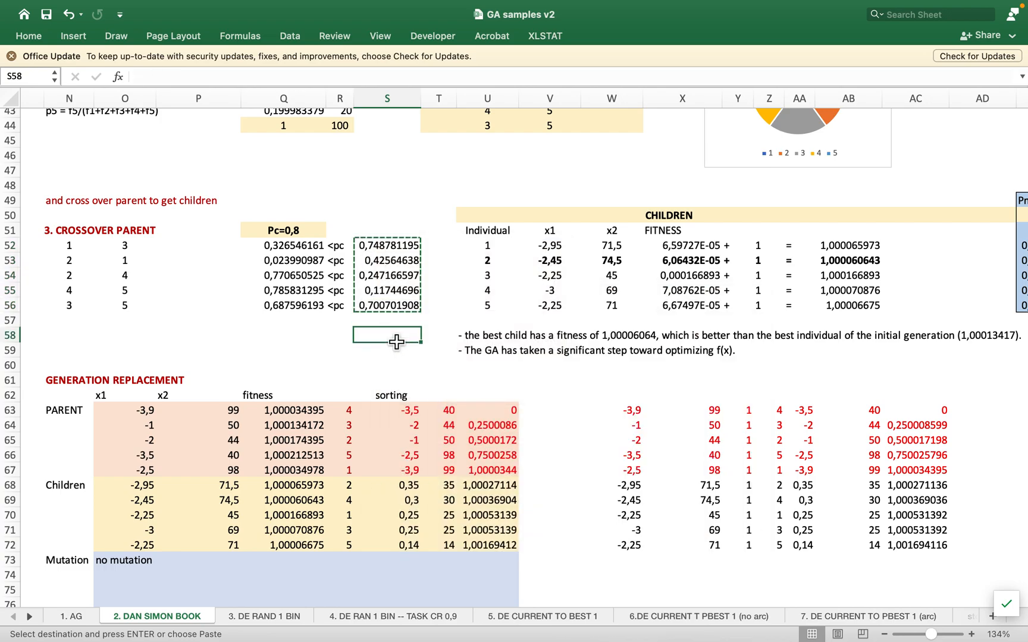
pyautogui.write('w')
pyautogui.press('Return')
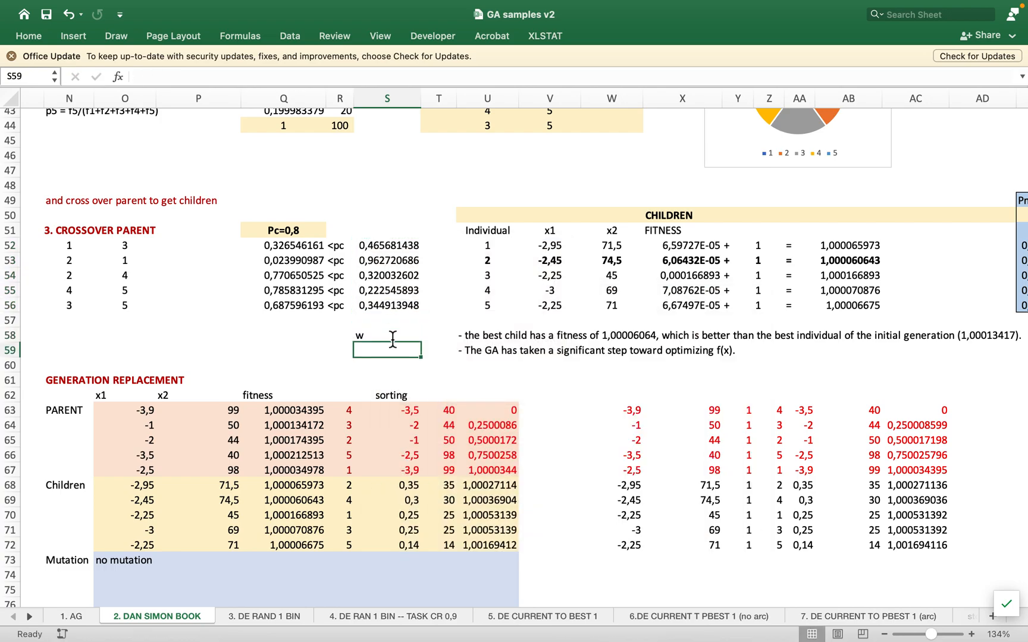
pyautogui.write('d')
pyautogui.press('Return')
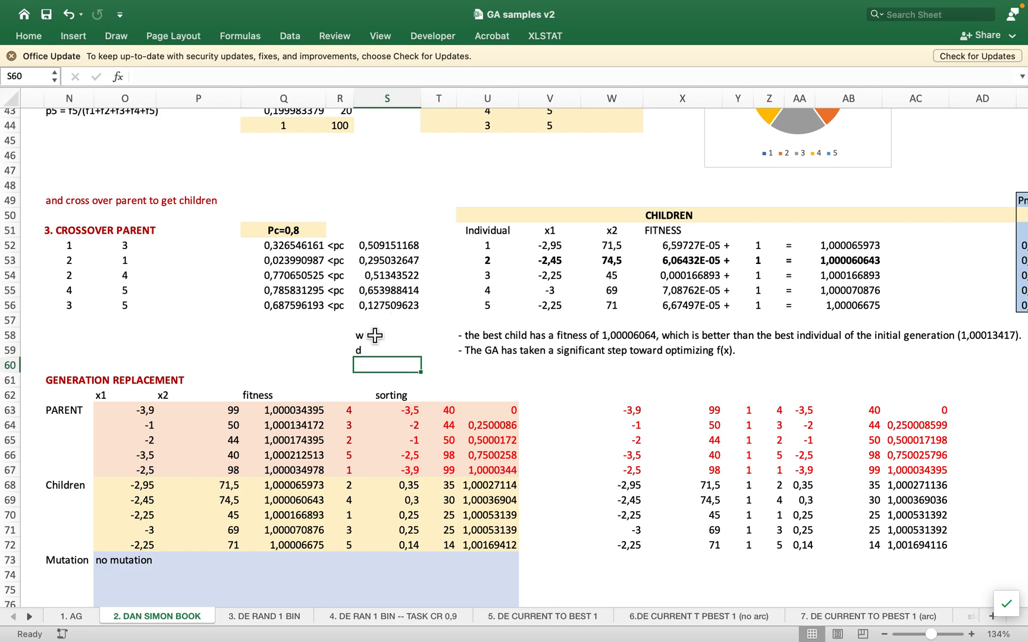
pyautogui.moveTo(380, 337); pyautogui.dragTo(380, 360)
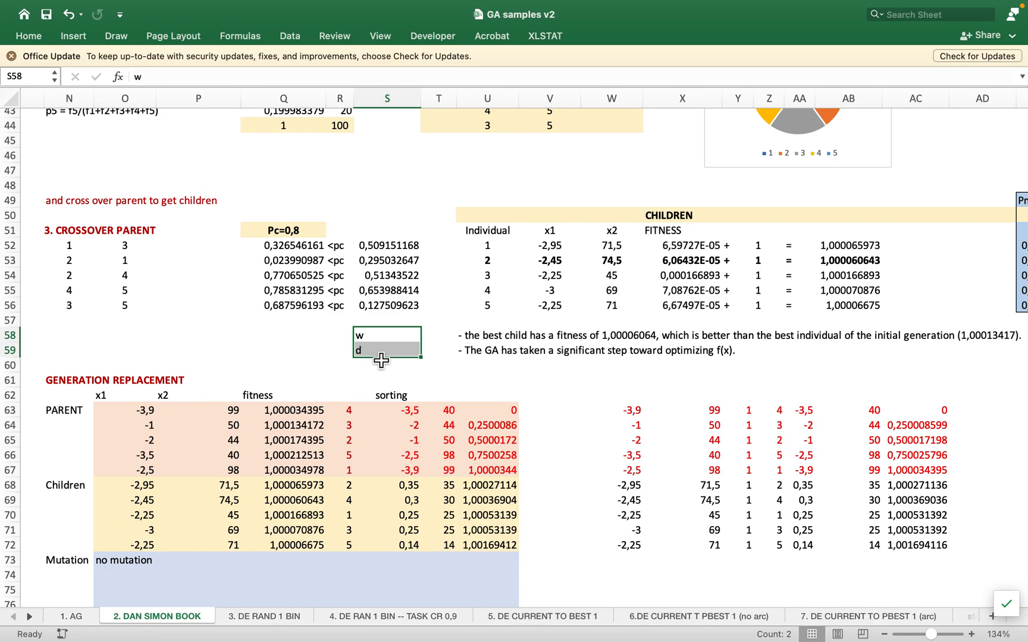
pyautogui.press('Delete')
# Copy the random numbers in S52:S56 and paste them over the same cells as values only
pyautogui.moveTo(389, 251); pyautogui.dragTo(388, 309)
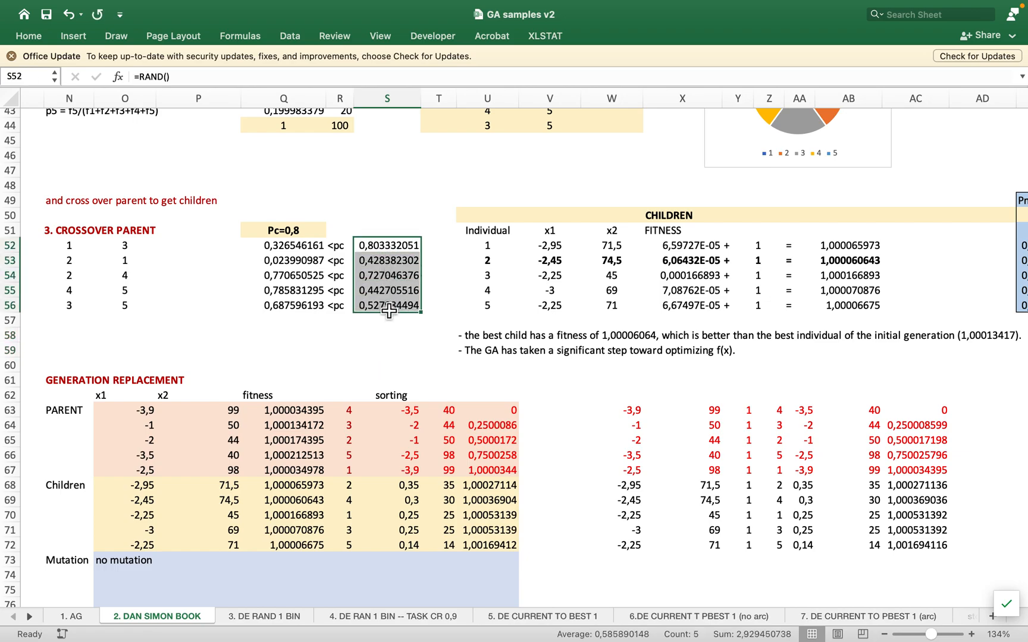
pyautogui.rightClick(389, 310)
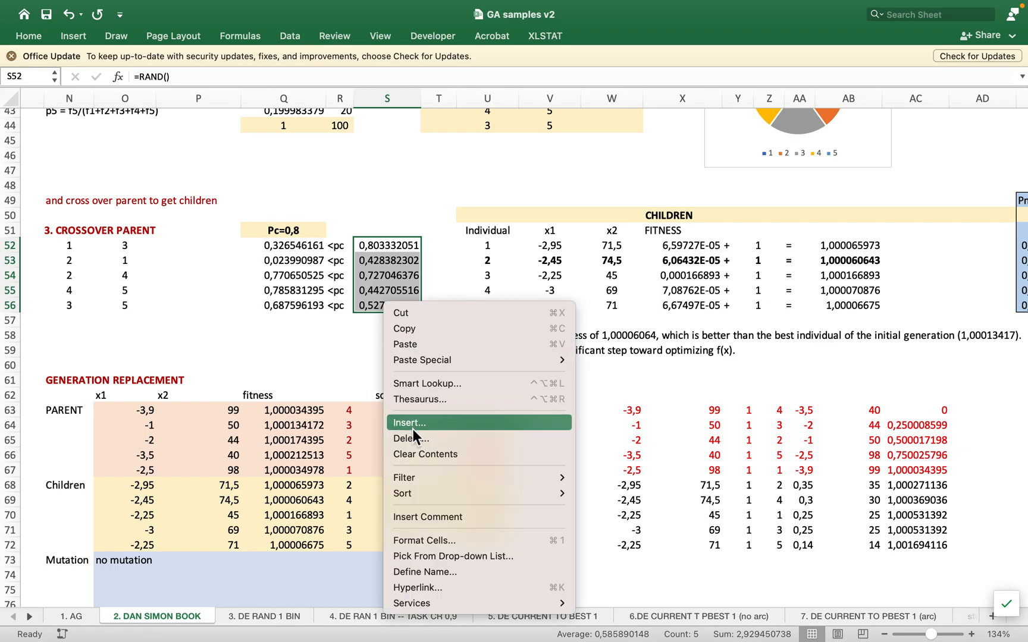
pyautogui.click(410, 329)
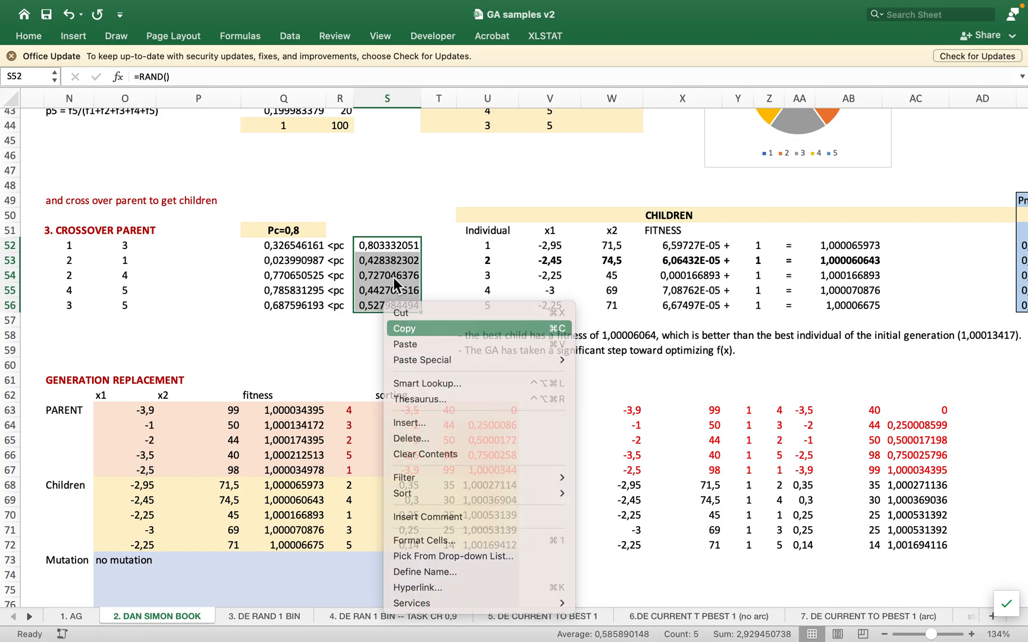
pyautogui.rightClick(388, 268)
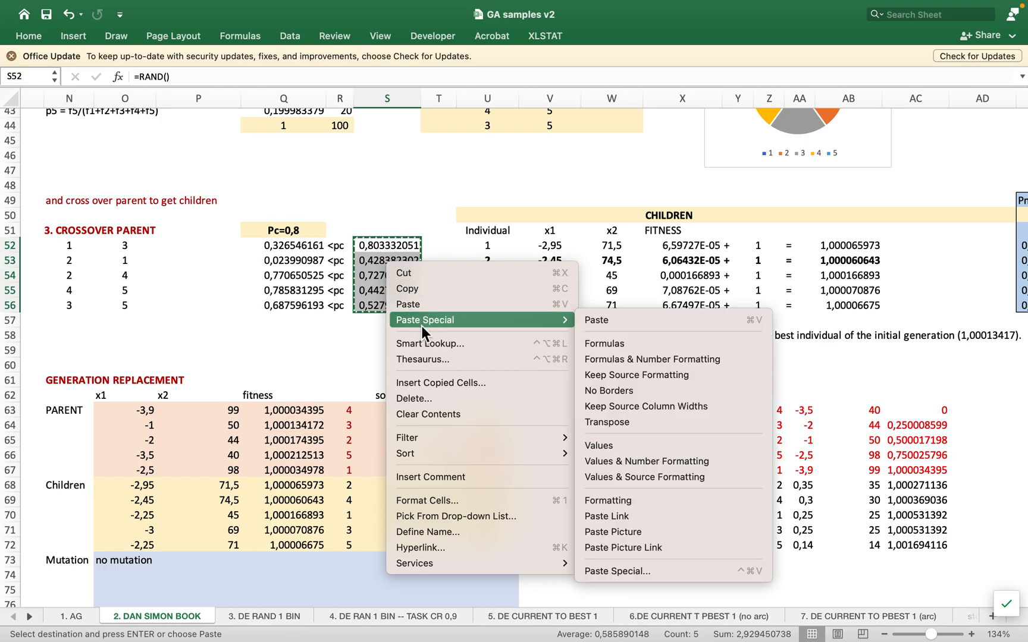
pyautogui.moveTo(537, 314)
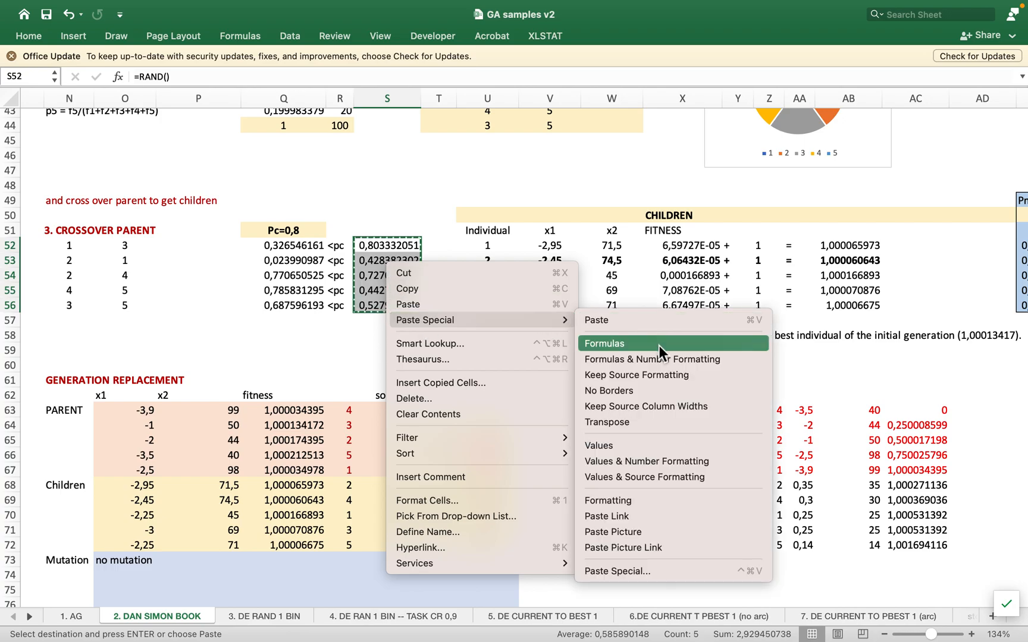
pyautogui.click(644, 446)
# Enter f in S59 to test whether the pasted numbers stay fixed, and clear S51:S59
pyautogui.click(369, 349)
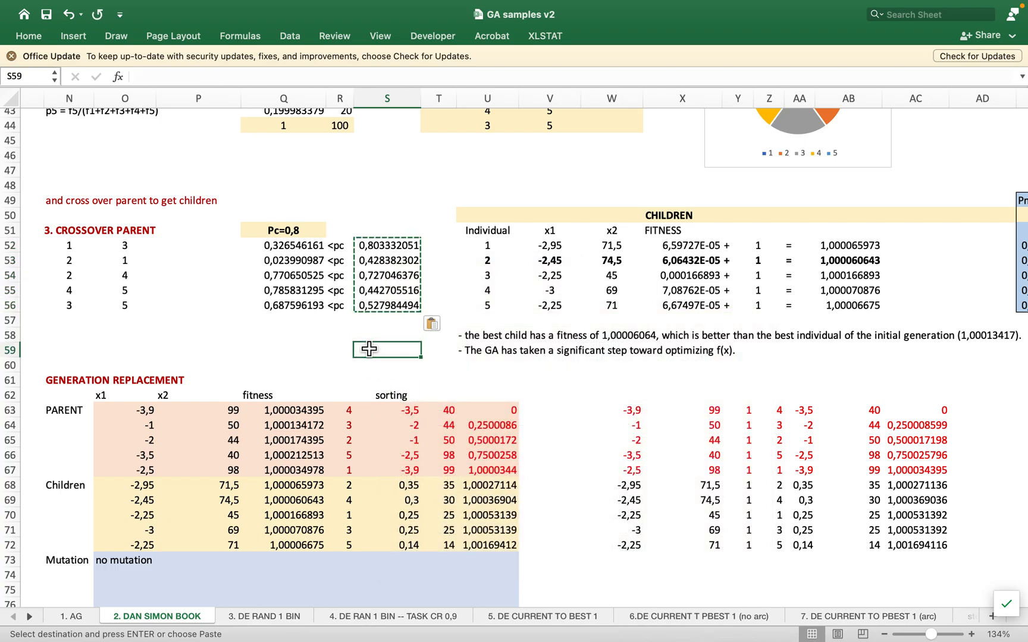
pyautogui.write('f')
pyautogui.press('Return')
pyautogui.moveTo(410, 229); pyautogui.dragTo(411, 351)
pyautogui.press('Delete')
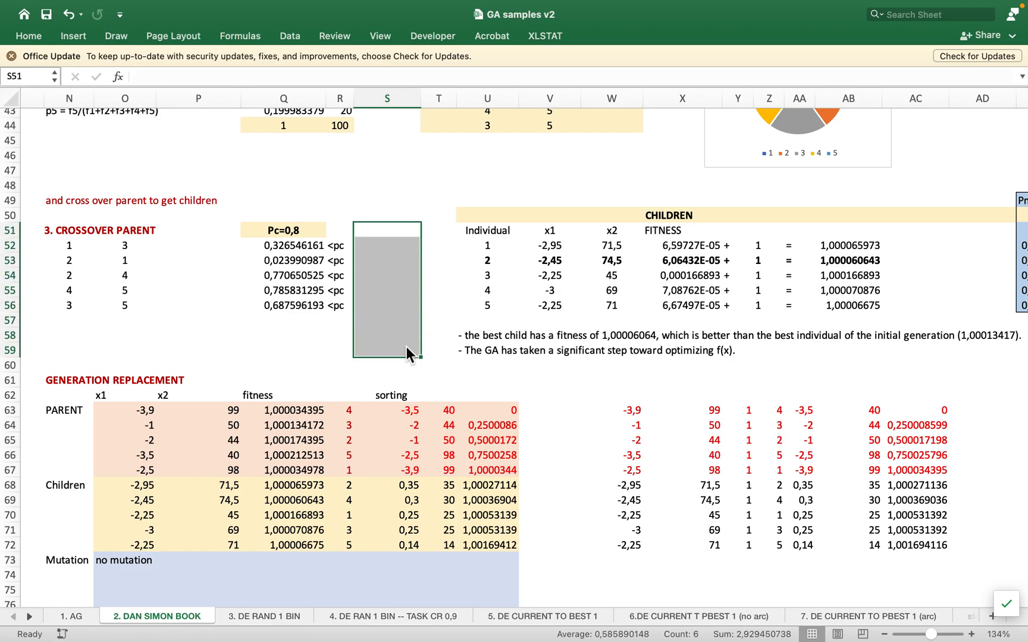
pyautogui.click(315, 365)
# Review the cross over rate Pc in row 13 and relate it to the crossover random numbers starting in Q52
pyautogui.click(293, 252)
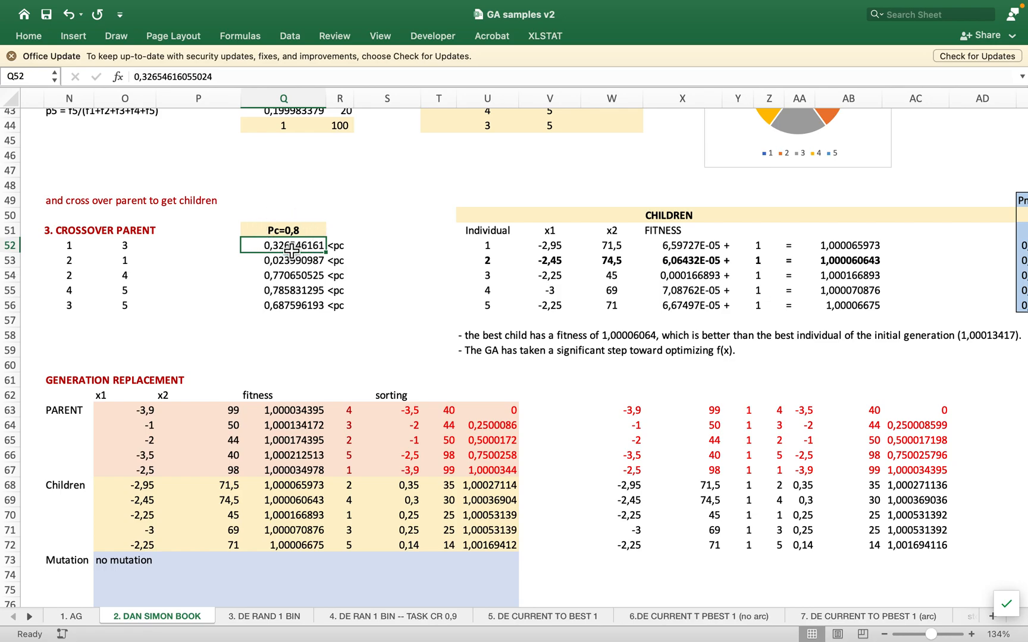
pyautogui.scroll(13, 264, 220)
pyautogui.scroll(2, 263, 220)
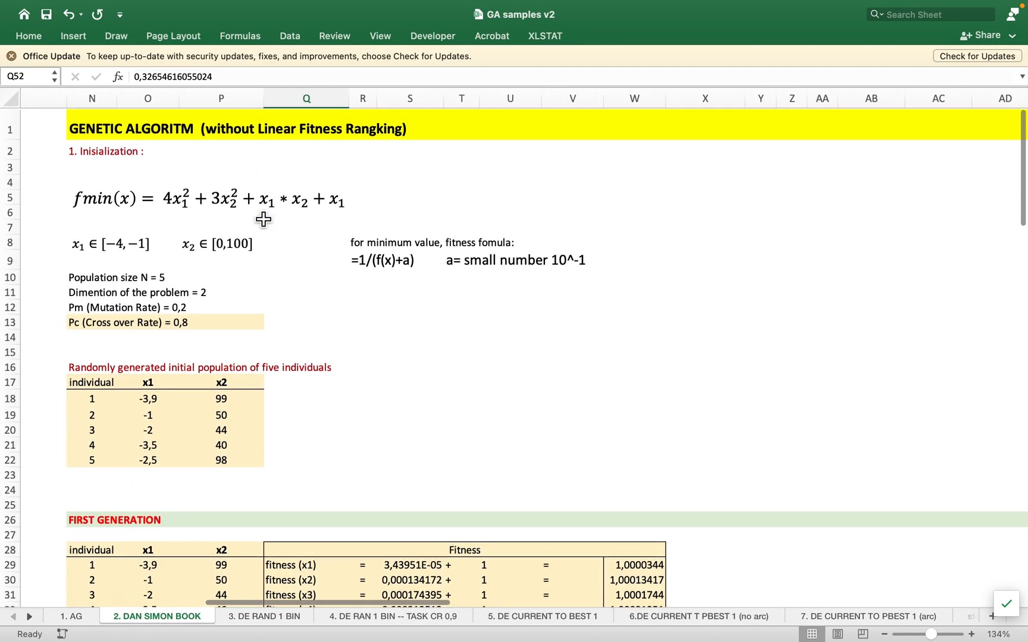
pyautogui.scroll(3, 164, 357)
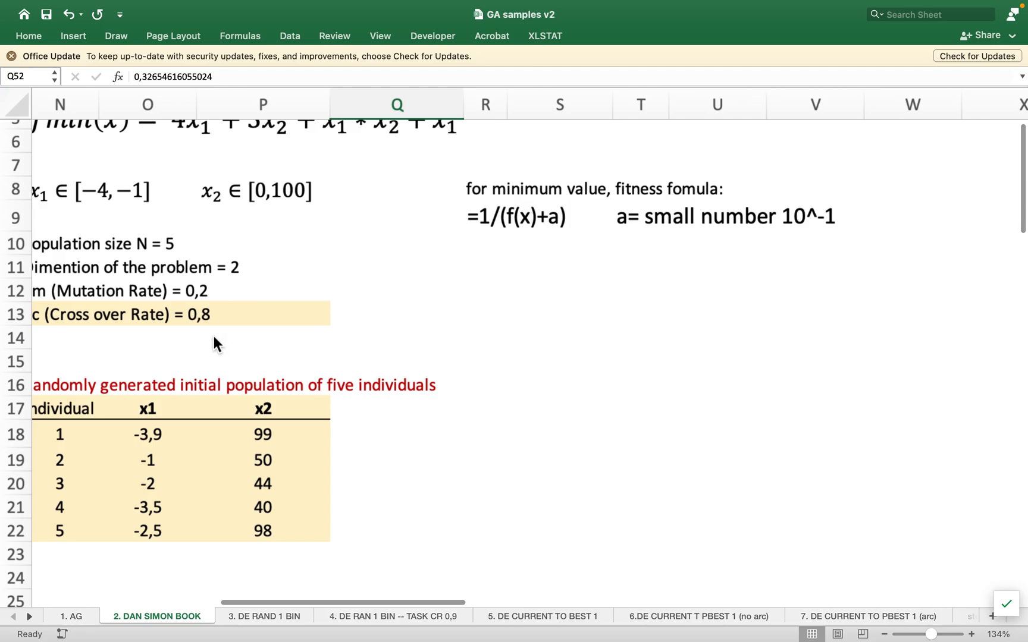
pyautogui.scroll(3, 223, 347)
pyautogui.scroll(-10, 224, 347)
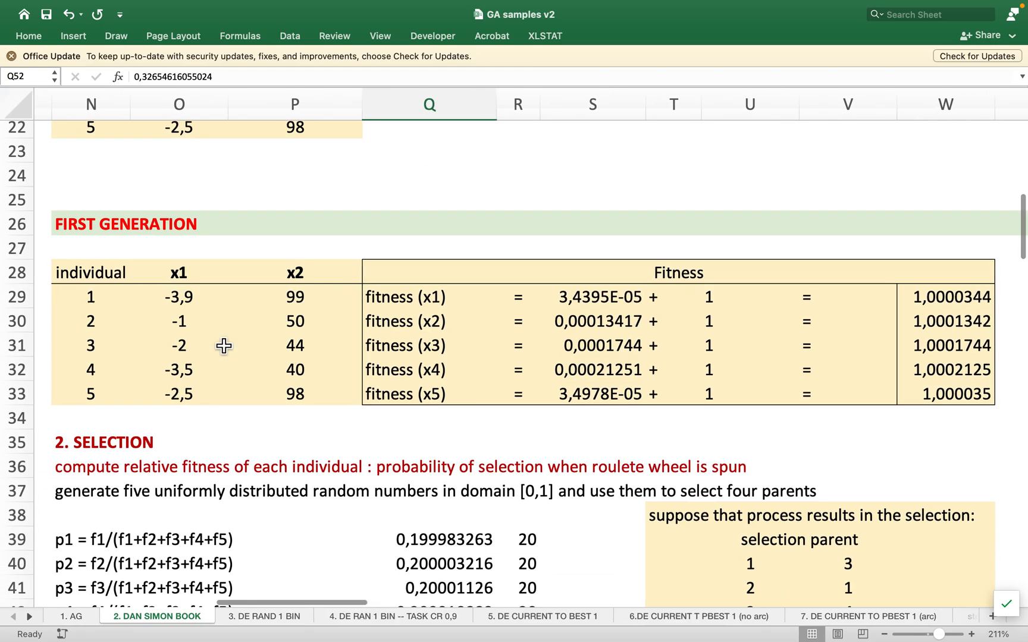
pyautogui.scroll(-3, 224, 346)
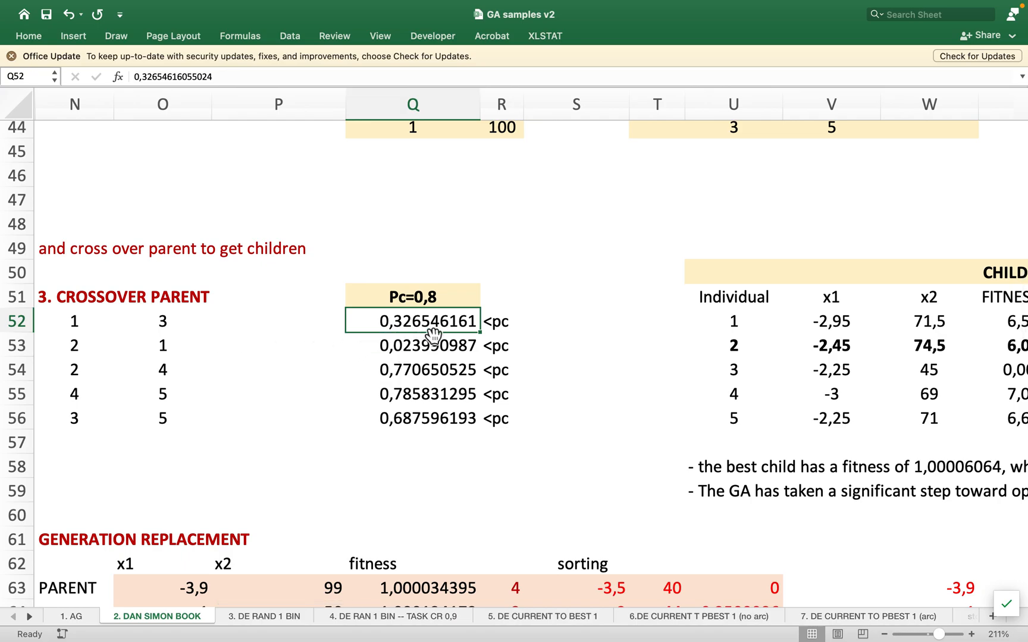
pyautogui.scroll(-1, 437, 330)
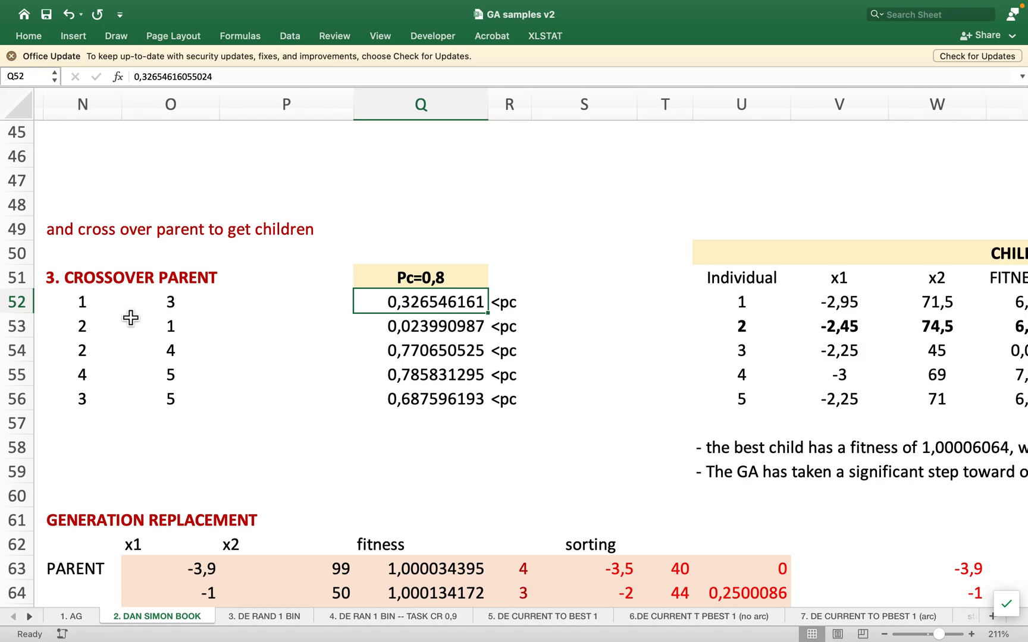
# Compare the parent pairs in N52:O52 and N53:O53 with the random numbers in Q52:Q56 to decide on crossover
pyautogui.click(84, 309)
pyautogui.moveTo(84, 310); pyautogui.dragTo(206, 309)
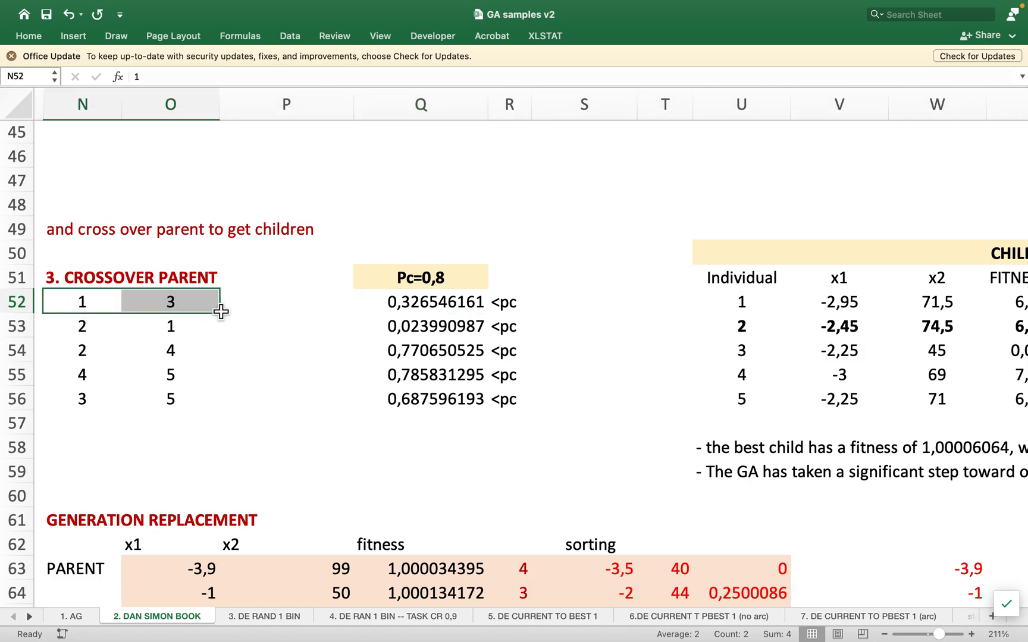
pyautogui.click(429, 332)
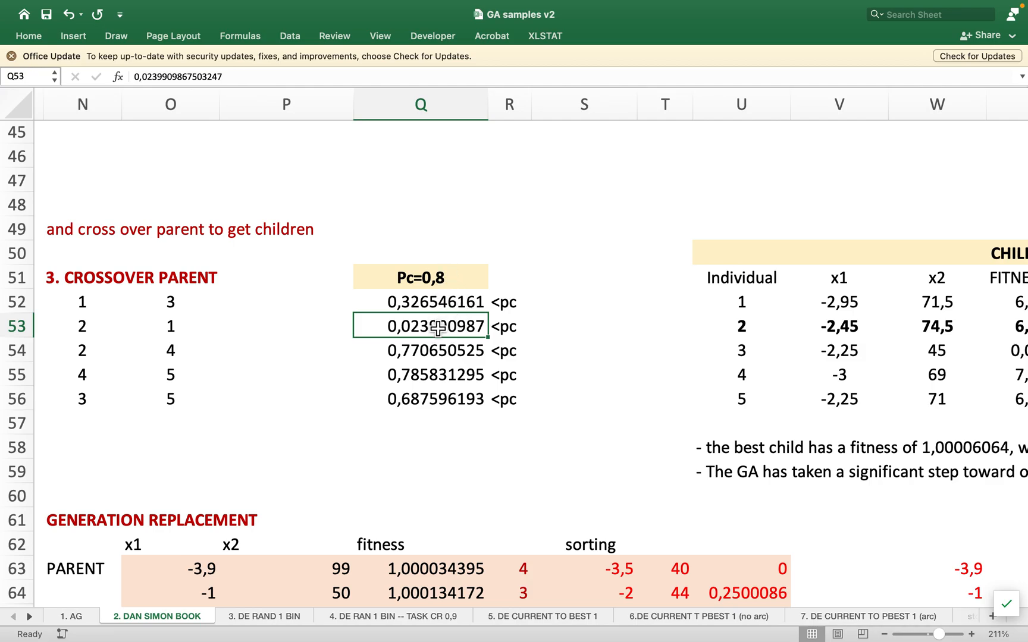
pyautogui.moveTo(83, 328); pyautogui.dragTo(156, 328)
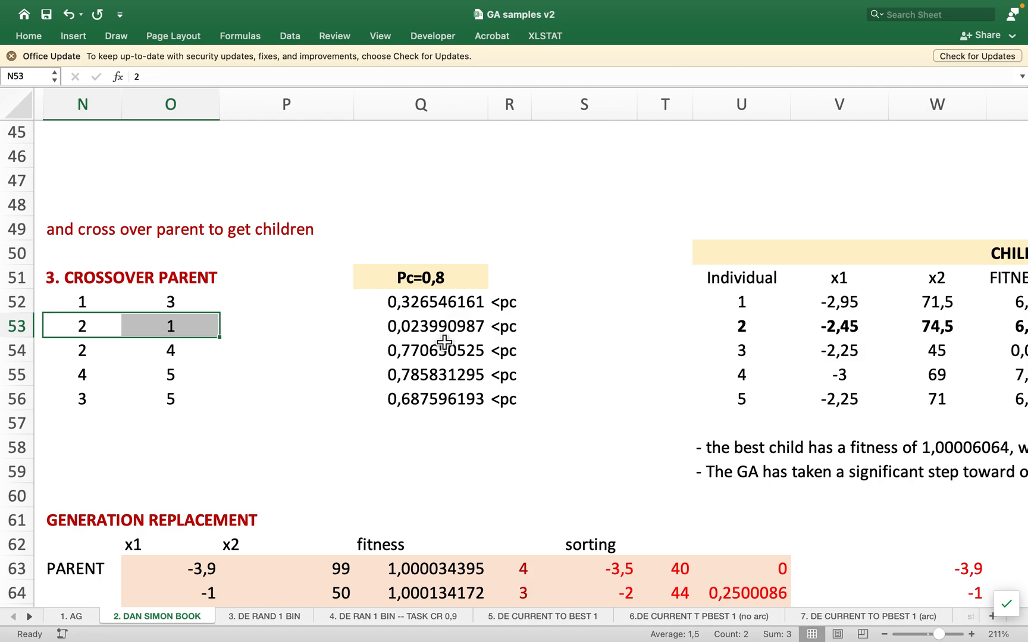
pyautogui.moveTo(440, 304); pyautogui.dragTo(442, 400)
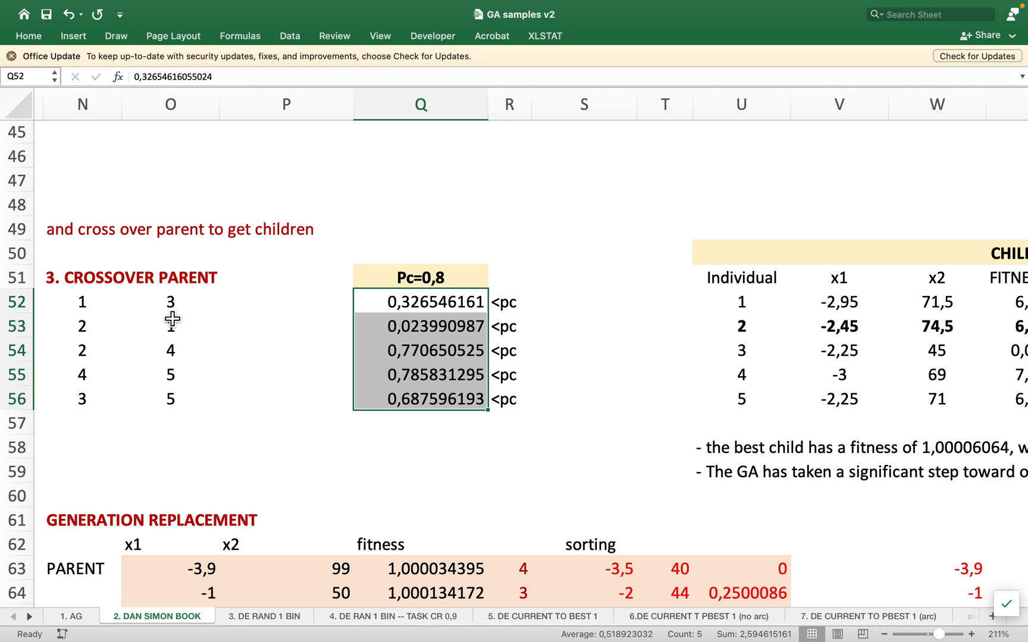
# Inspect the formula behind the first child's x1 value in V52 of the CHILDREN table
pyautogui.scroll(-2, 172, 319)
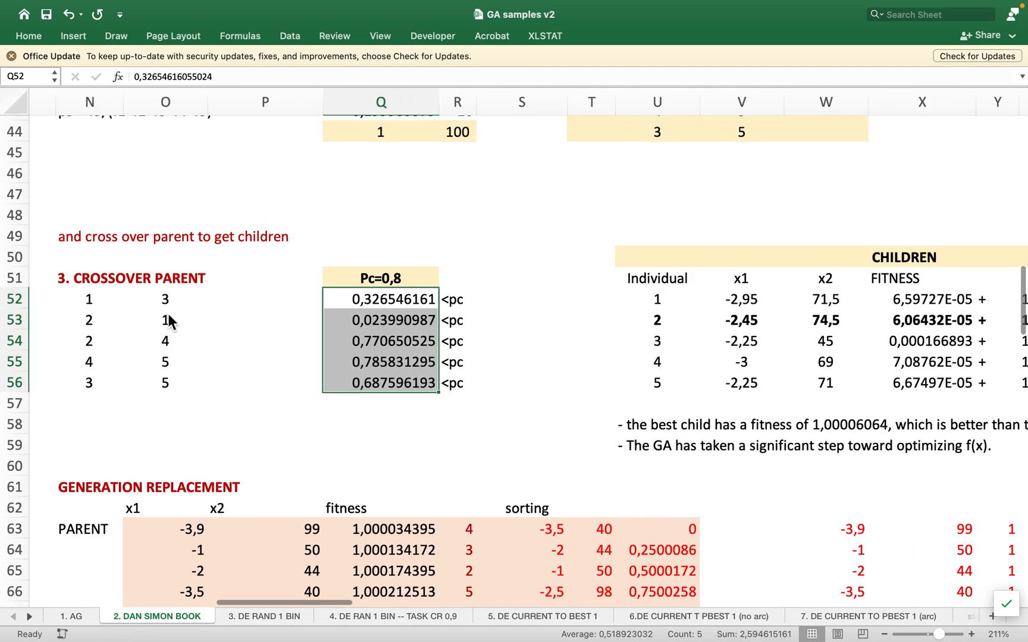
pyautogui.scroll(-2, 170, 322)
pyautogui.hscroll(5, 461, 359)
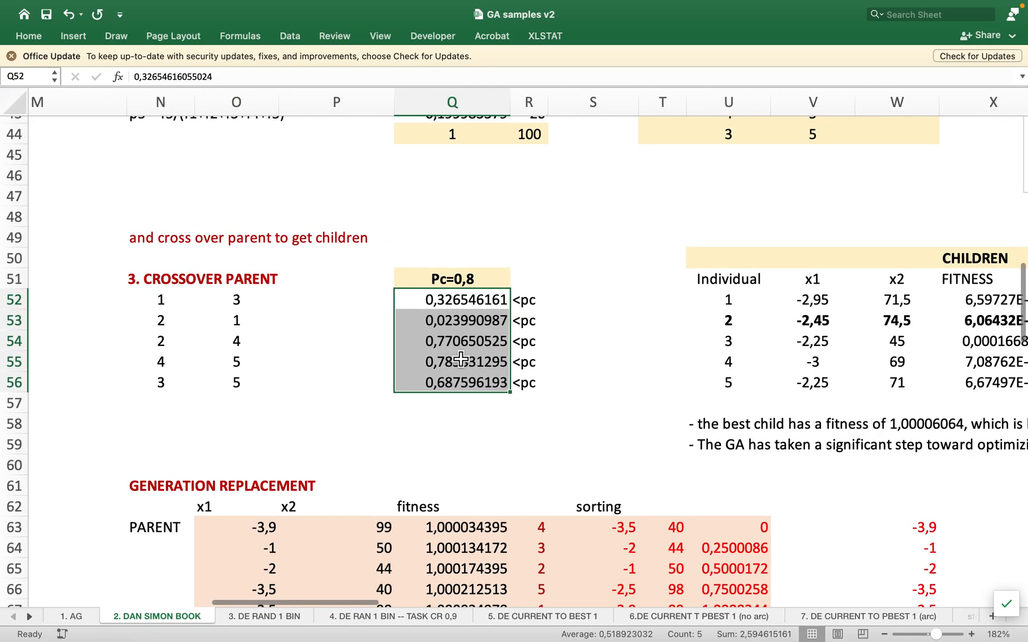
pyautogui.scroll(-3, 461, 361)
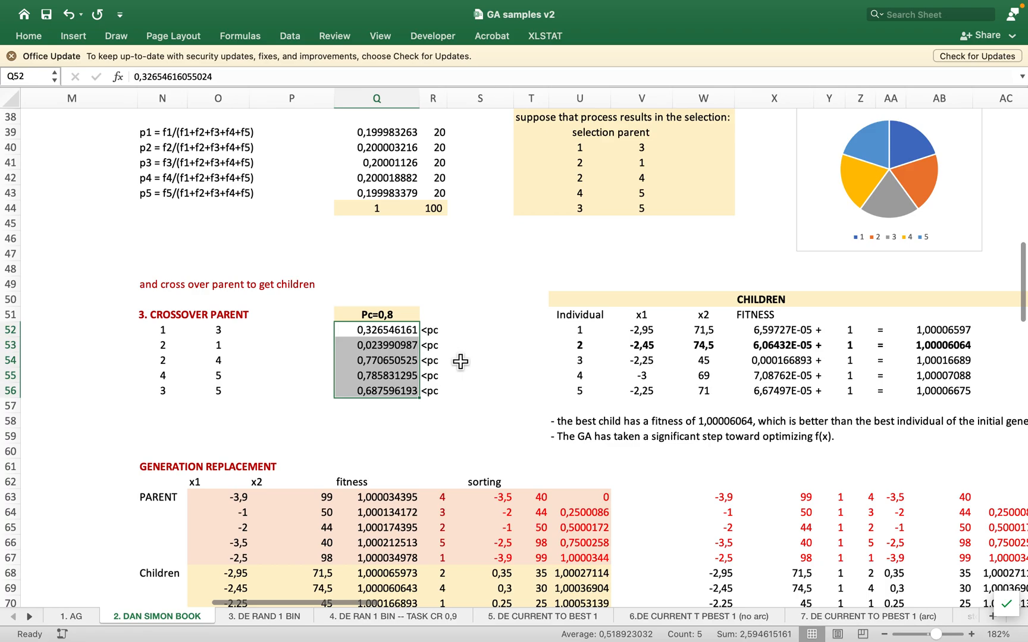
pyautogui.scroll(-4, 461, 361)
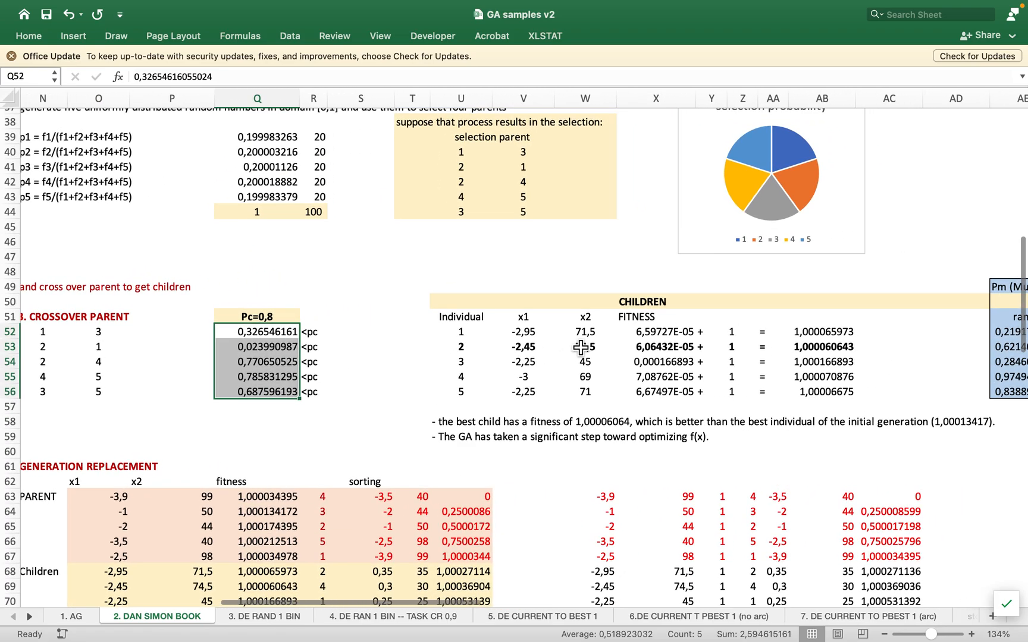
pyautogui.click(548, 335)
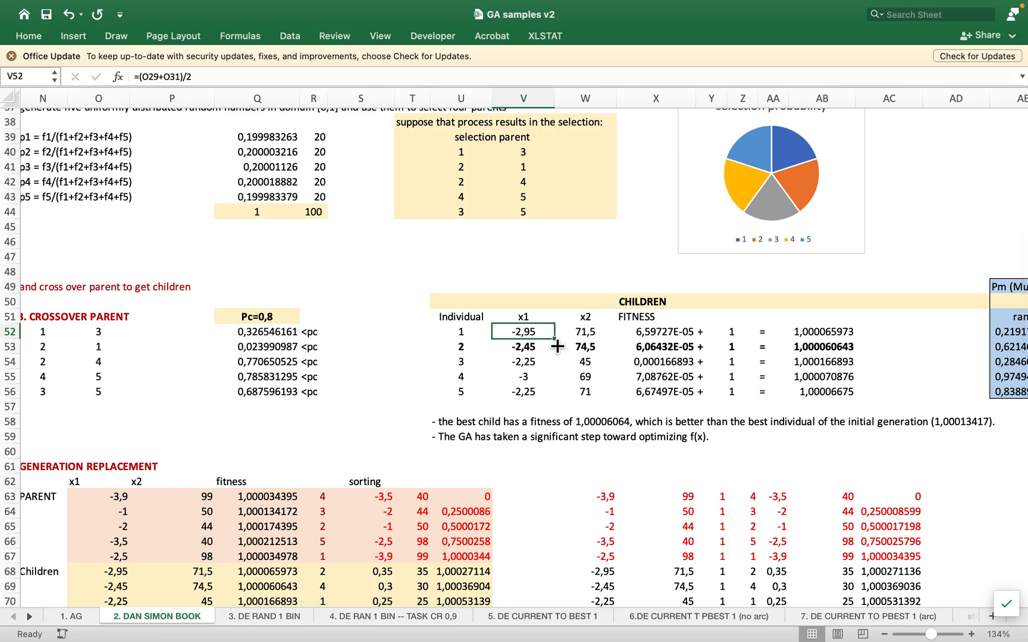
# Inspect the formulas behind the first child's x1 in V52 and x2 in W52, tracing them to first-generation individuals 1 and 3
pyautogui.hscroll(-2, 558, 346)
pyautogui.doubleClick(532, 338)
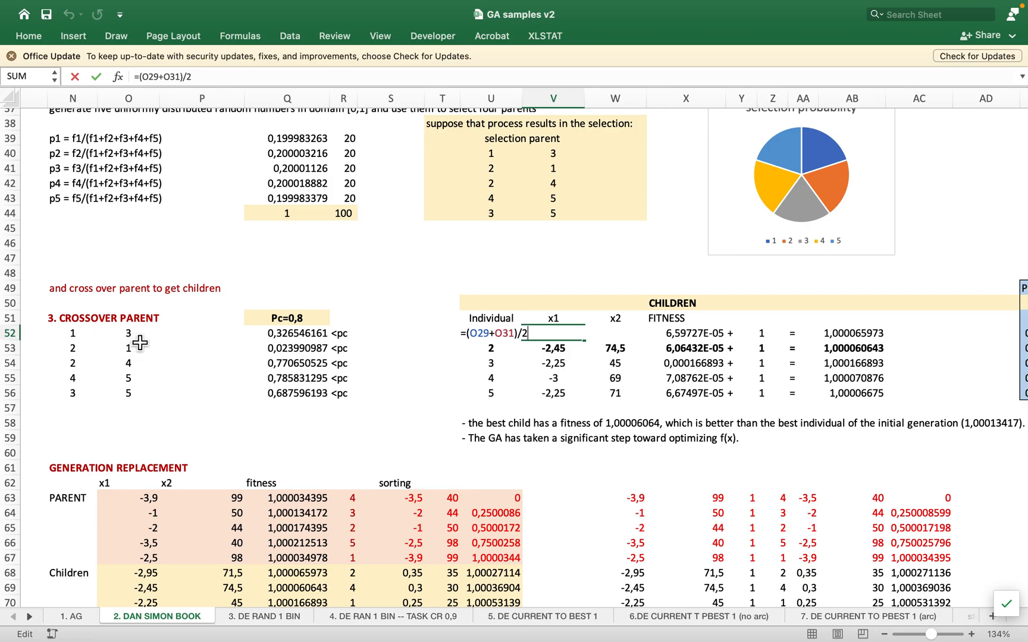
pyautogui.scroll(5, 461, 382)
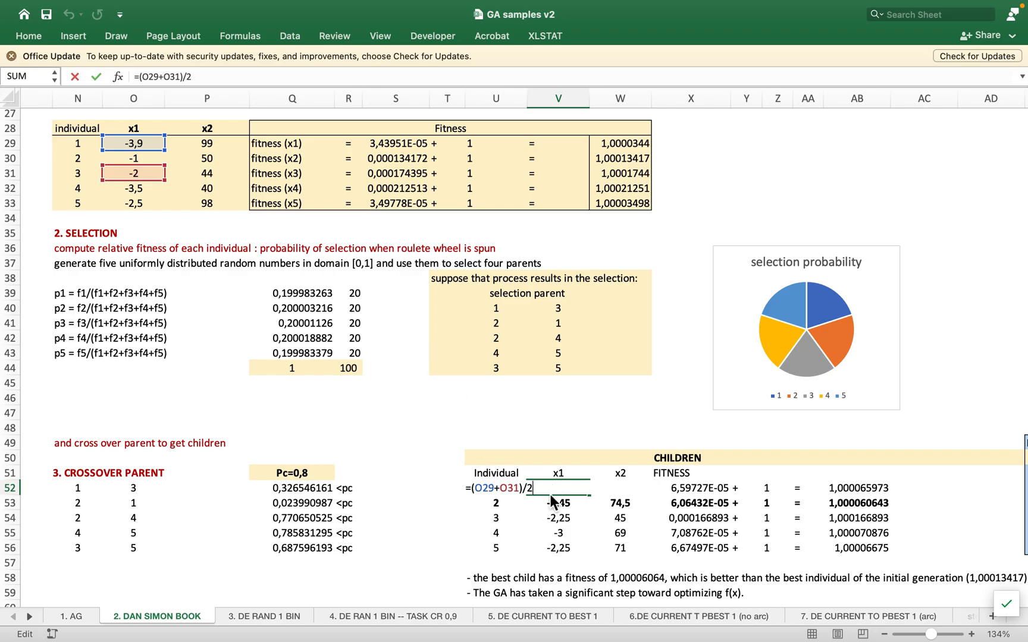
pyautogui.press('Return')
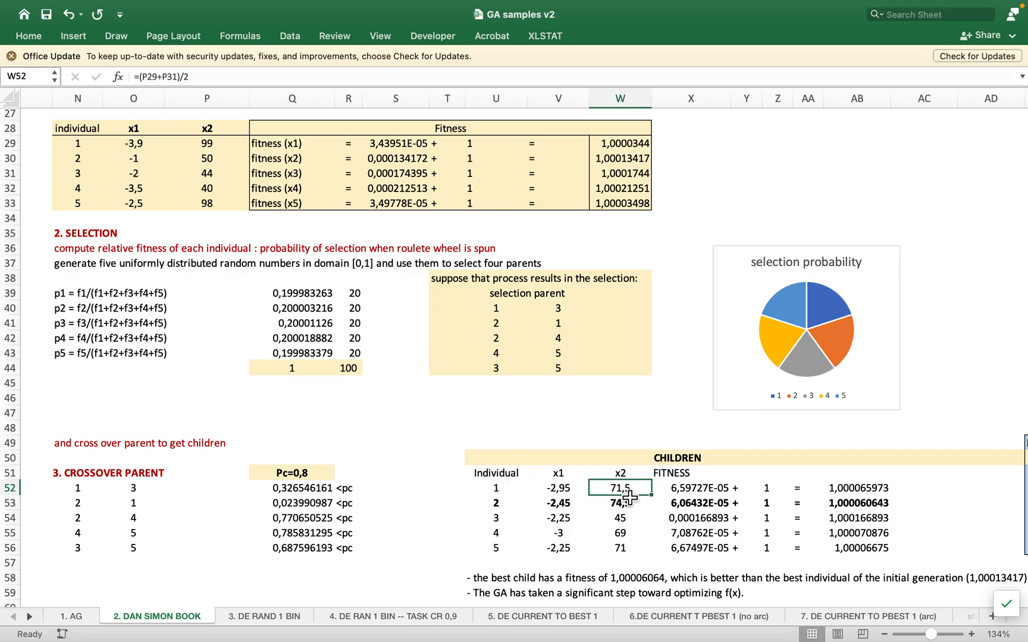
pyautogui.doubleClick(620, 489)
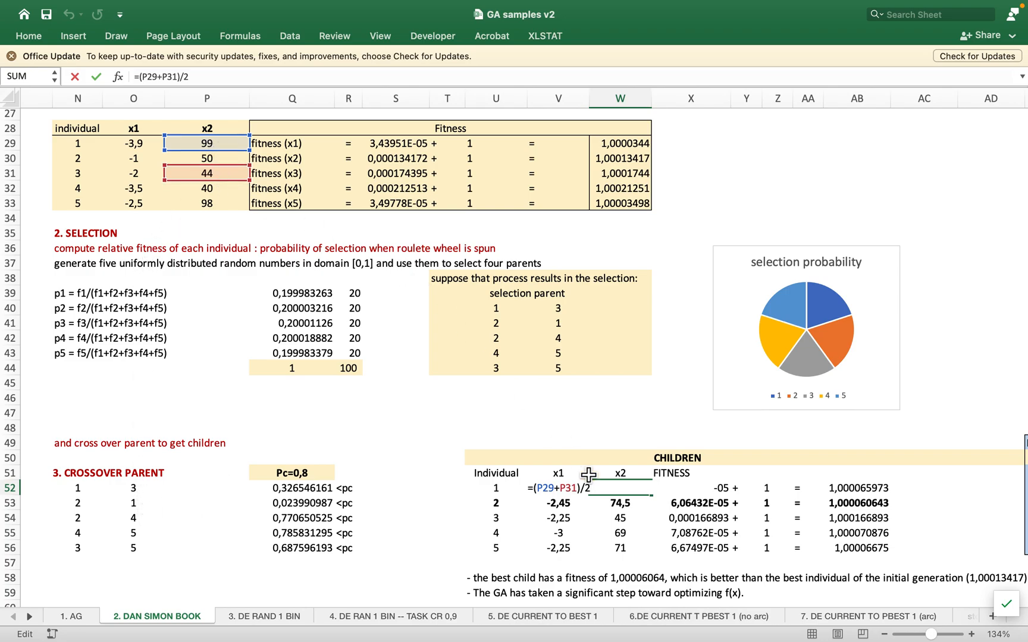
pyautogui.click(605, 501)
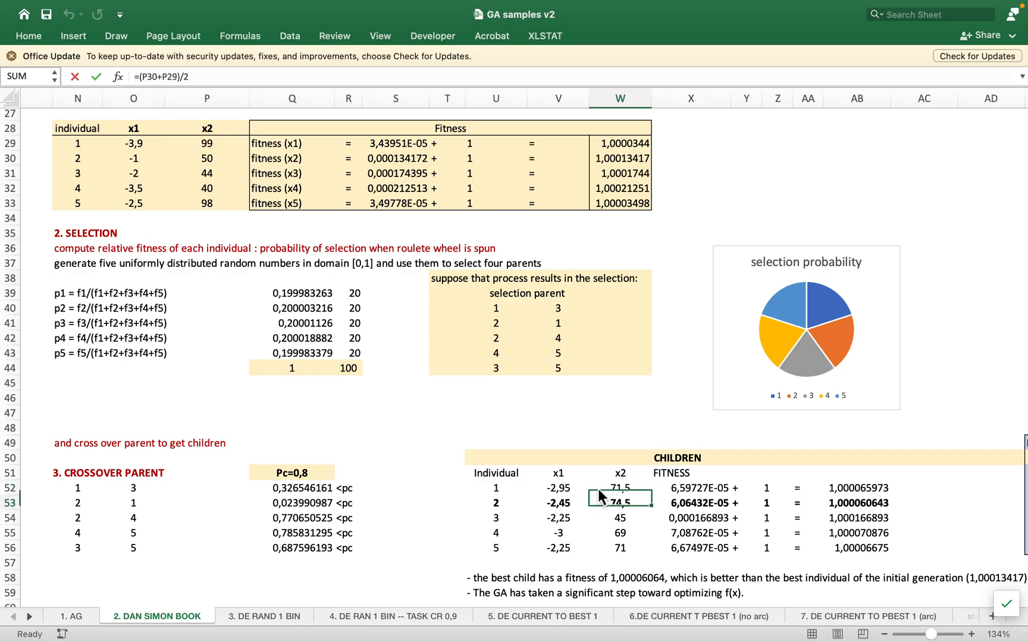
# Inspect the first child's fitness calculation in X52, the added constant in Z52 and the sum in AB52
pyautogui.doubleClick(684, 493)
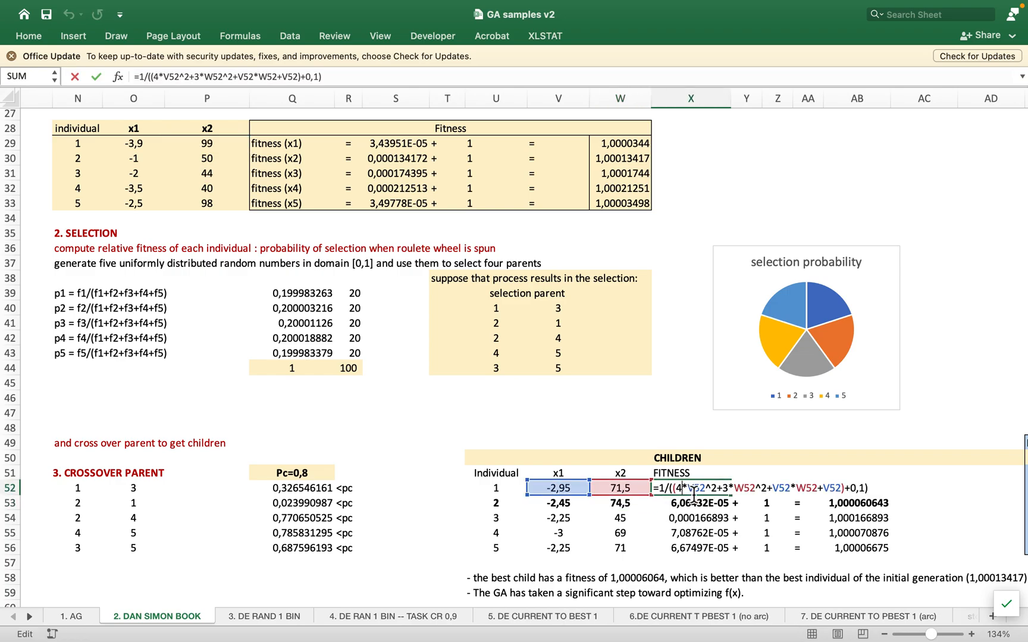
pyautogui.press('Return')
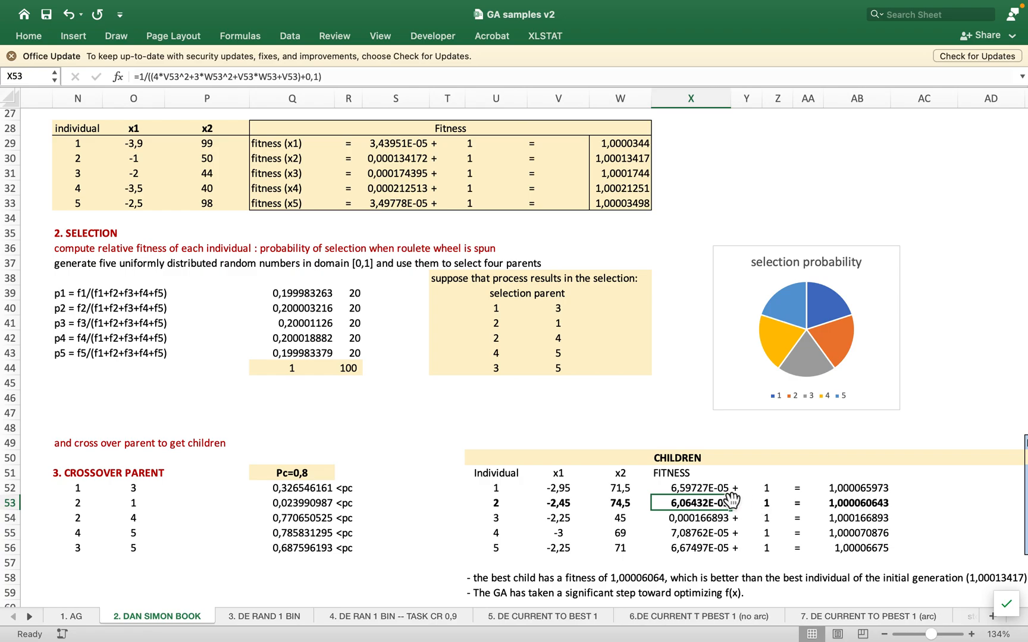
pyautogui.scroll(-4, 742, 499)
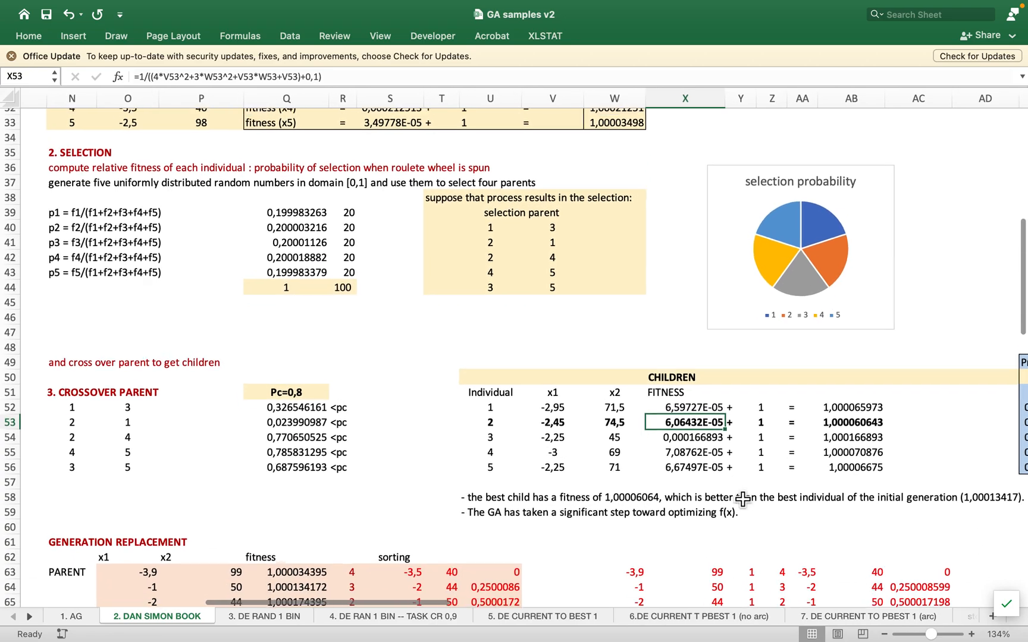
pyautogui.click(776, 379)
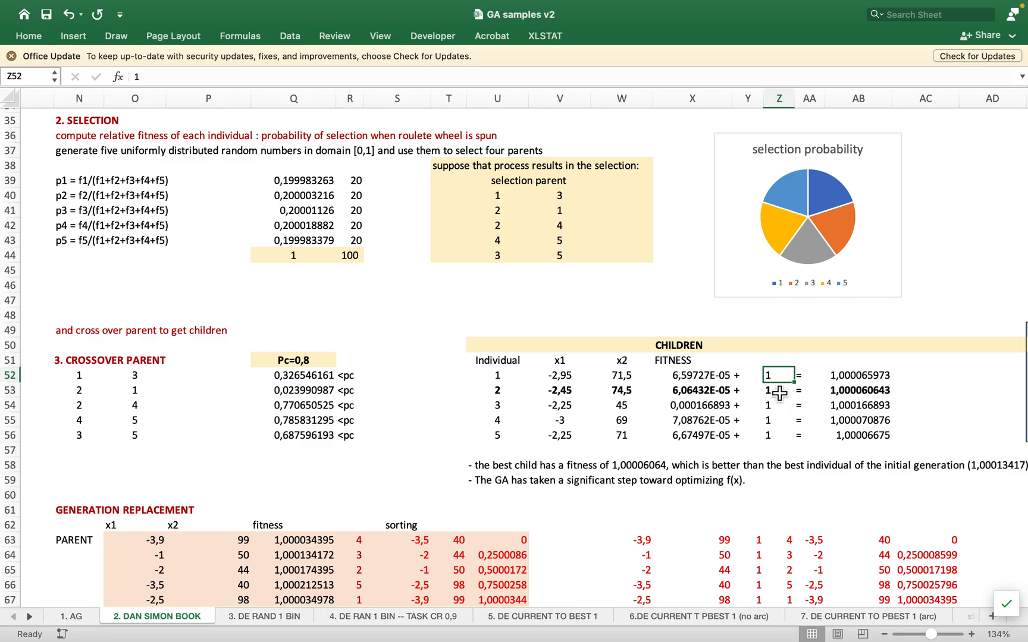
pyautogui.click(865, 379)
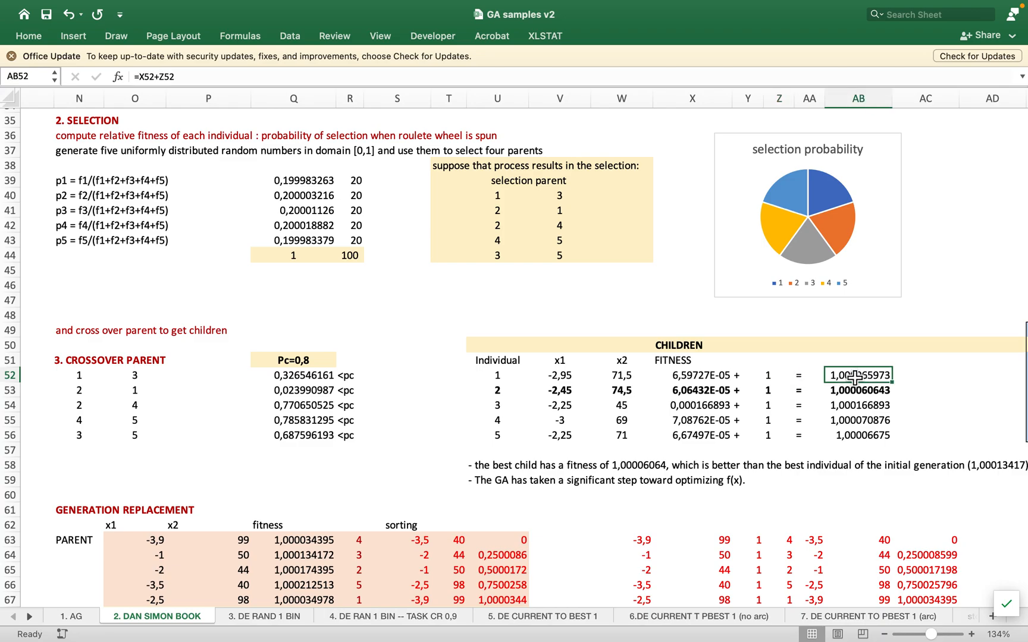
# Review the MUTATION block beside the CHILDREN table, including its mutation rate Pm and random numbers
pyautogui.scroll(-5, 855, 376)
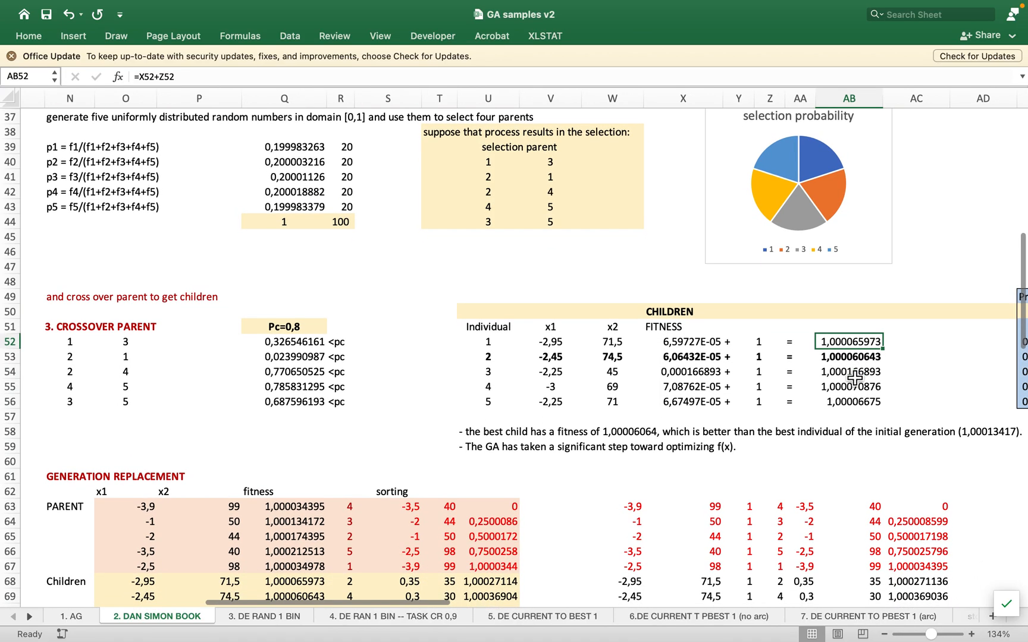
pyautogui.scroll(-1, 855, 378)
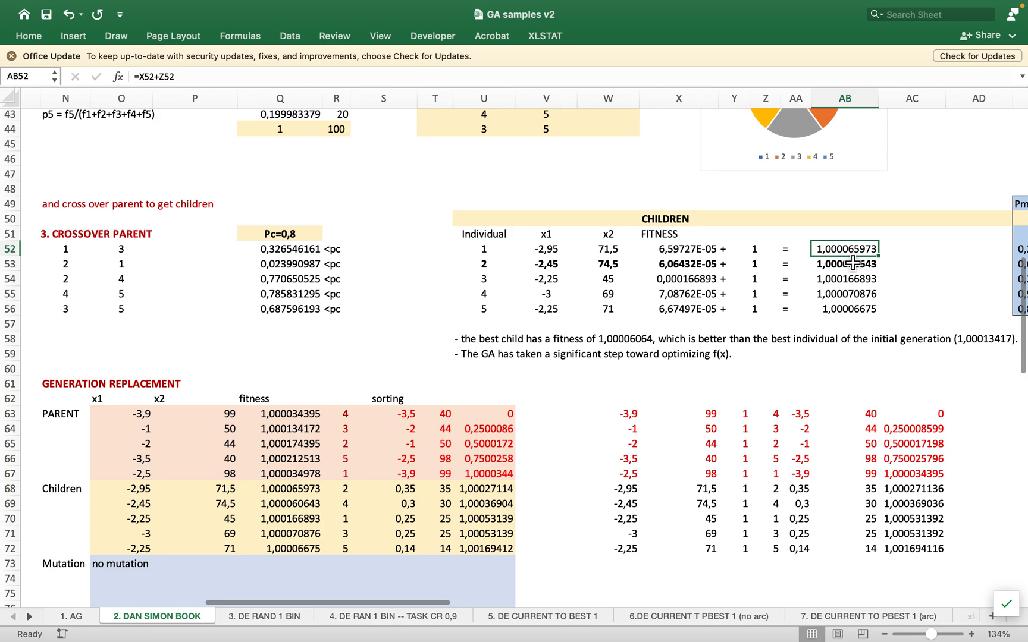
pyautogui.hscroll(5, 853, 263)
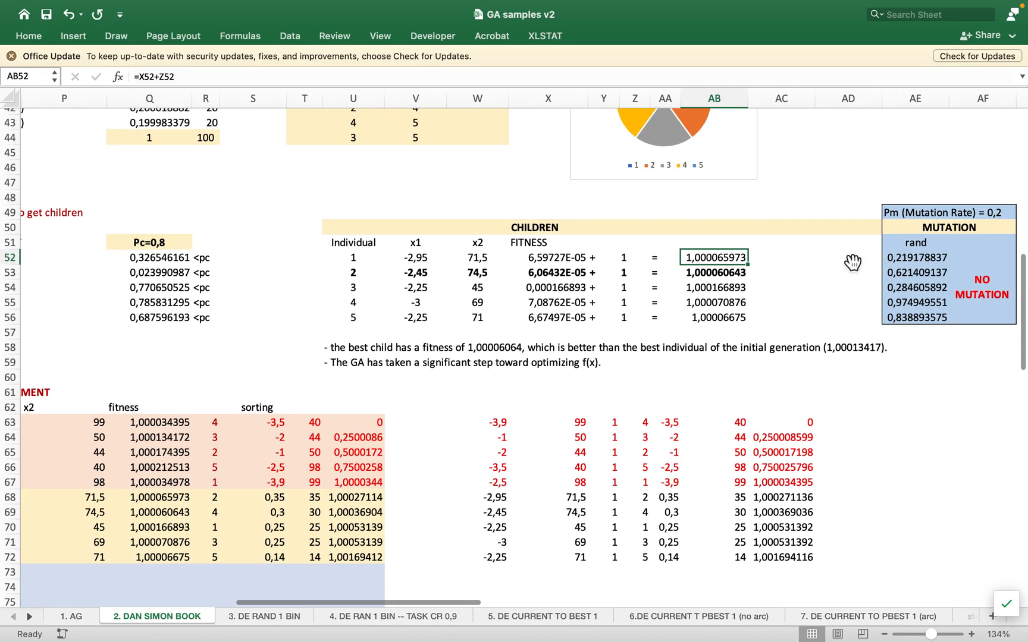
pyautogui.hscroll(5, 853, 262)
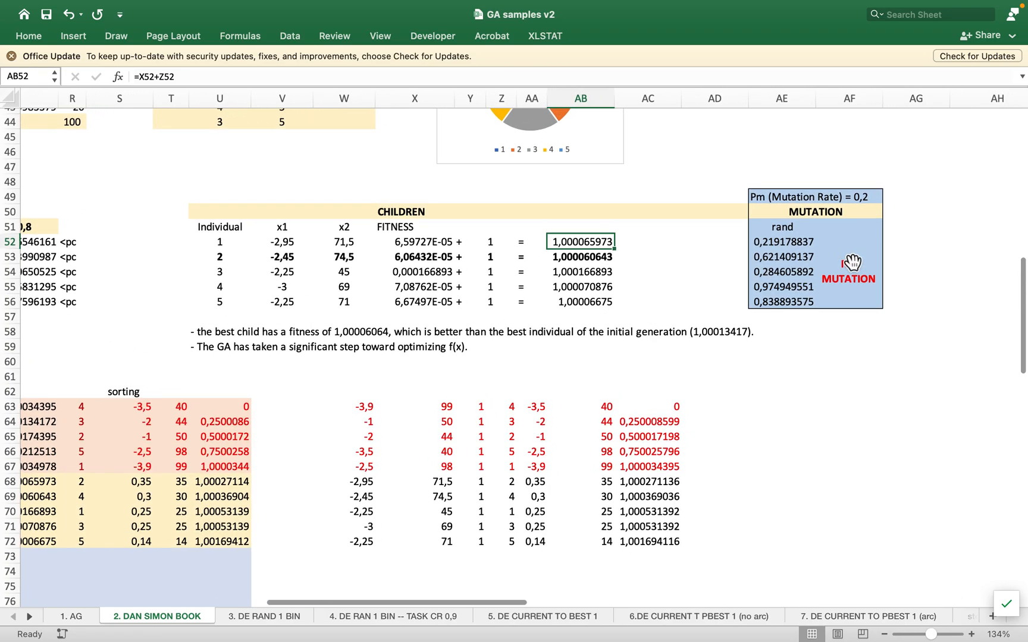
pyautogui.hscroll(5, 853, 262)
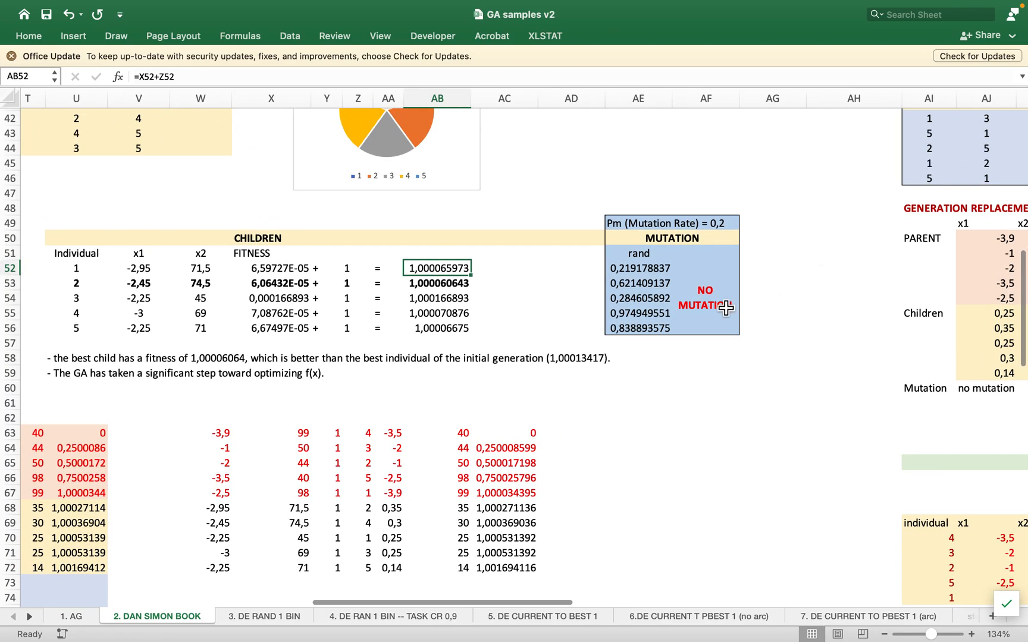
pyautogui.scroll(3, 666, 306)
pyautogui.hscroll(-2, 666, 306)
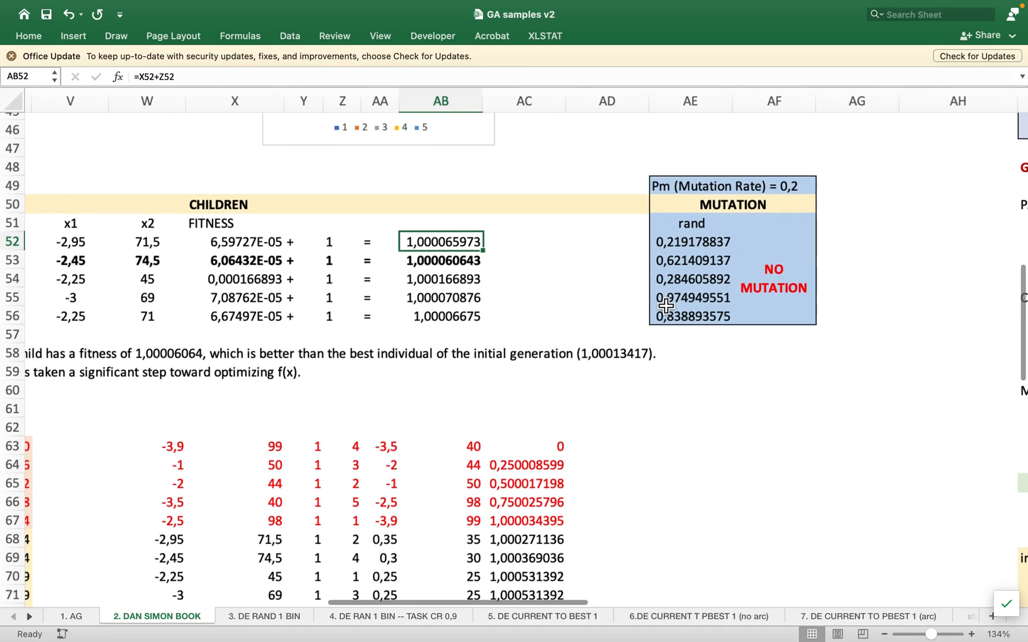
pyautogui.hscroll(-2, 666, 306)
pyautogui.scroll(-1, 666, 307)
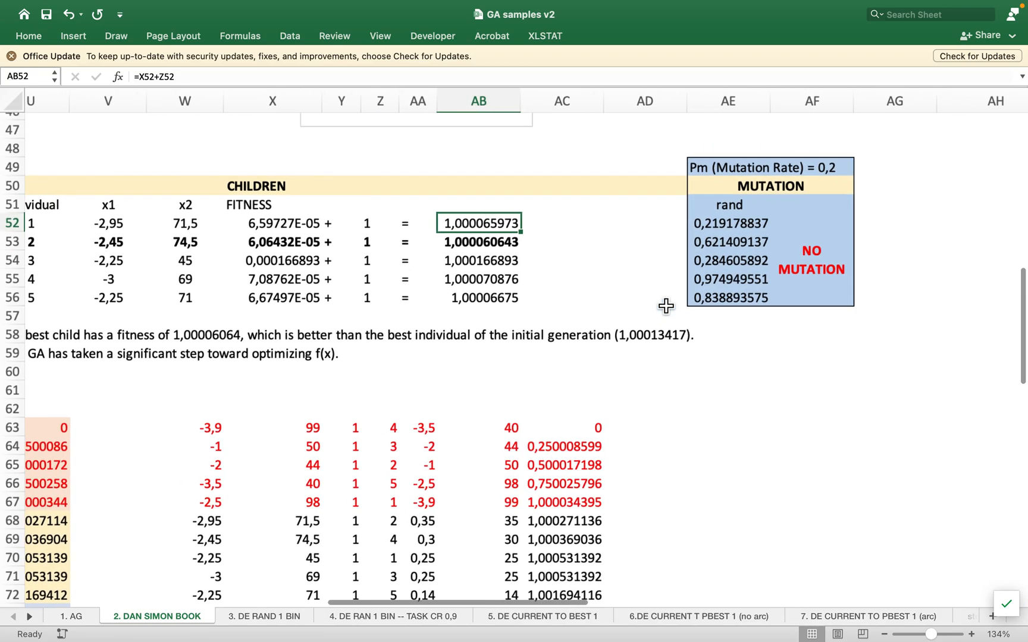
pyautogui.scroll(3, 738, 233)
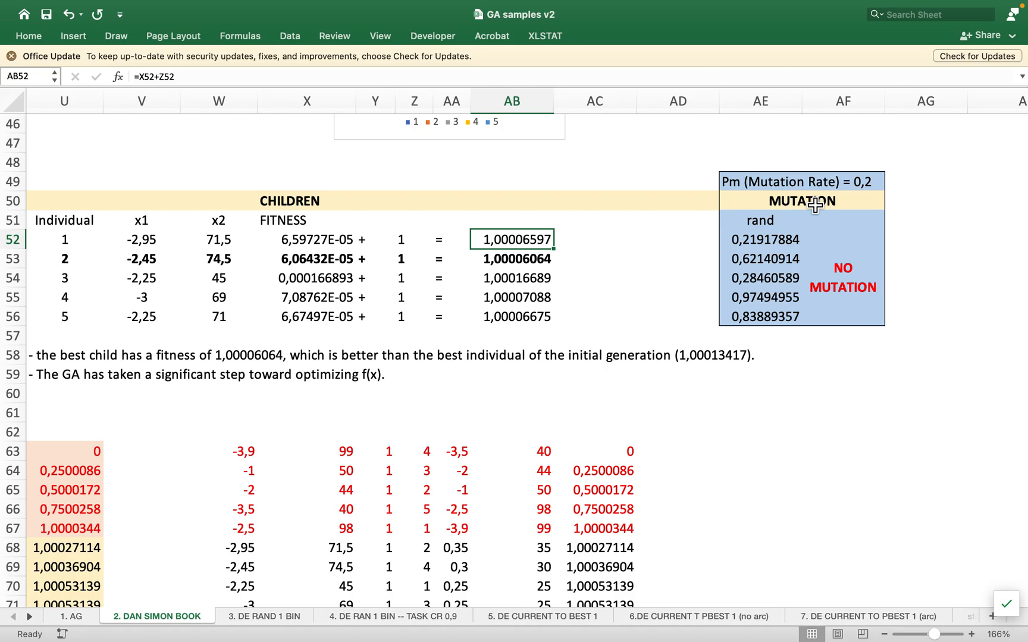
# Highlight the random numbers in AE52:AE56 and compare them with the mutation rate Pm, checking AE53 individually
pyautogui.moveTo(770, 242); pyautogui.dragTo(796, 316)
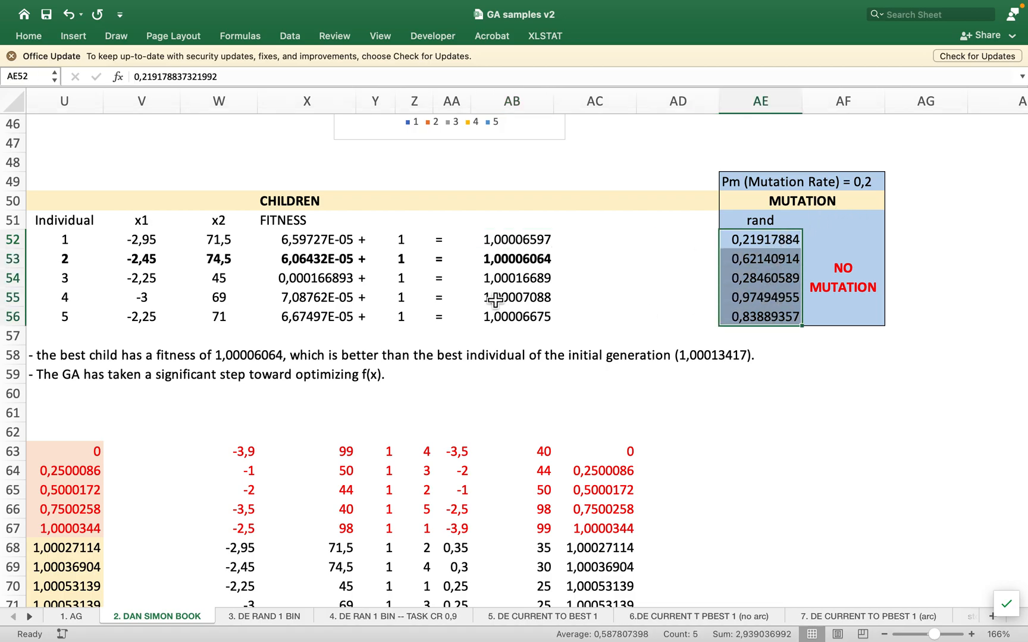
pyautogui.hscroll(-3, 497, 254)
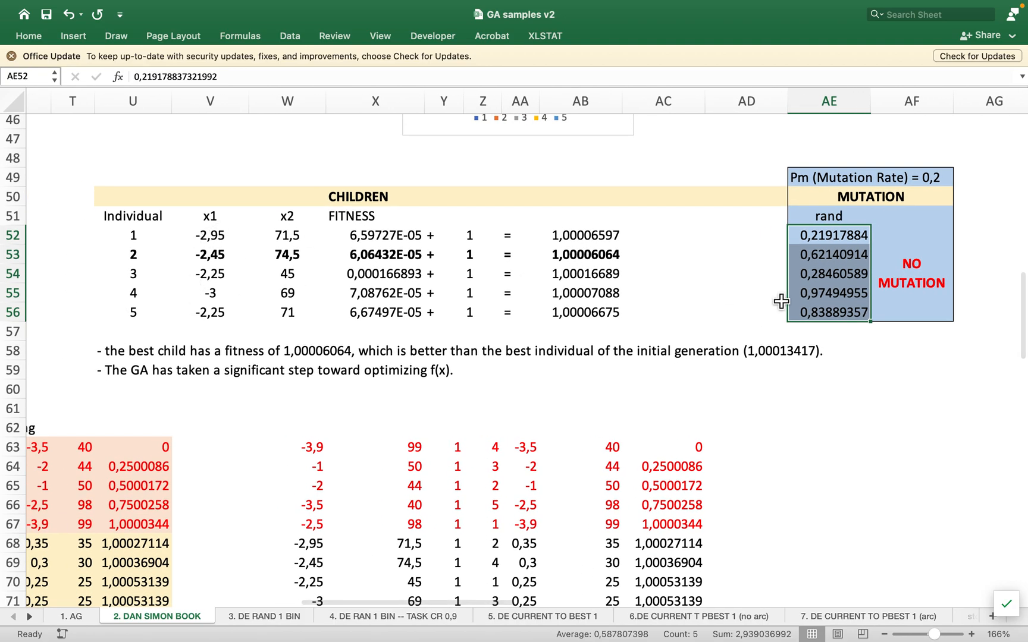
pyautogui.moveTo(834, 240); pyautogui.dragTo(837, 314)
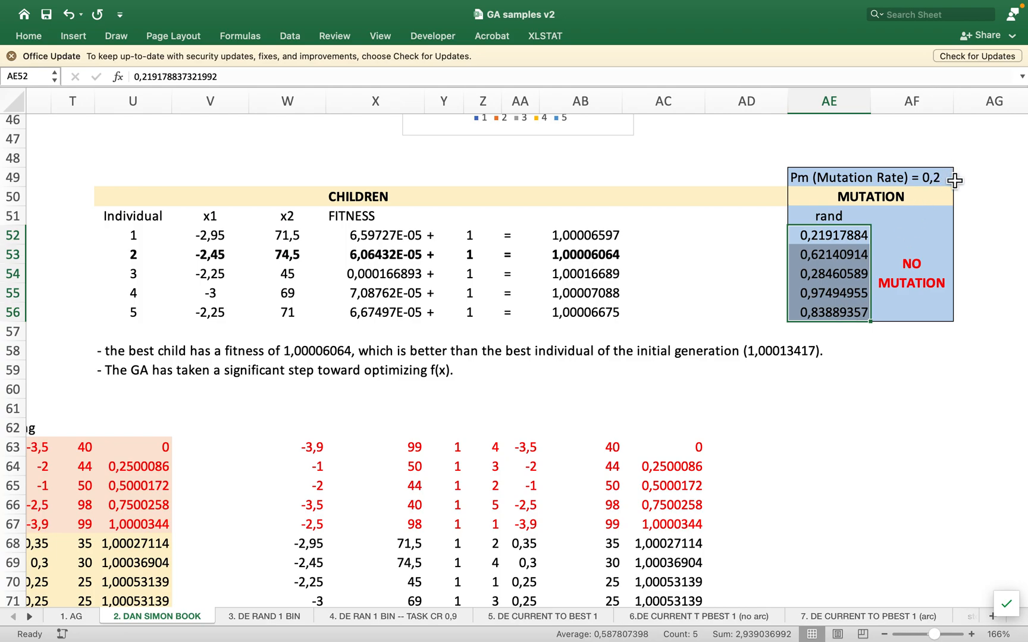
pyautogui.click(855, 256)
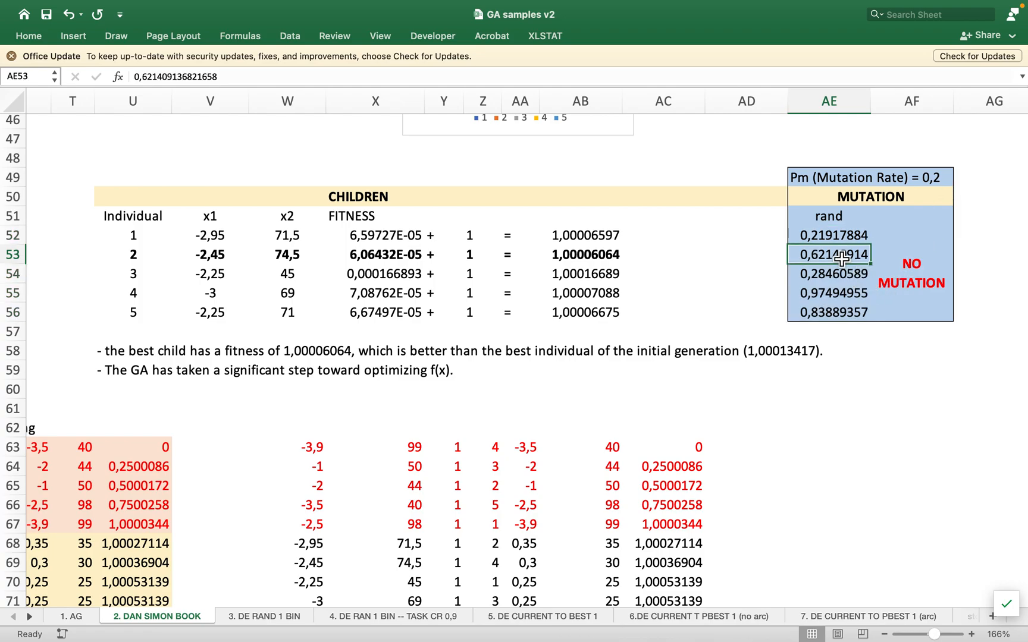
# Highlight the children in U52:X56 and relate them to the crossover random numbers and the MUTATION block
pyautogui.click(168, 245)
pyautogui.moveTo(222, 245); pyautogui.dragTo(381, 314)
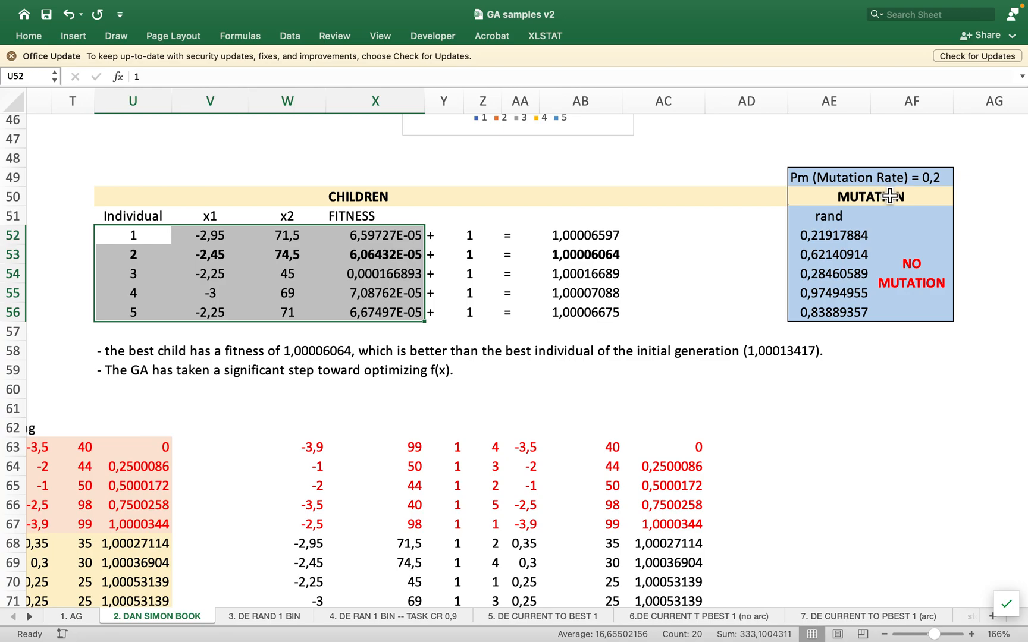
pyautogui.hscroll(-10, 369, 250)
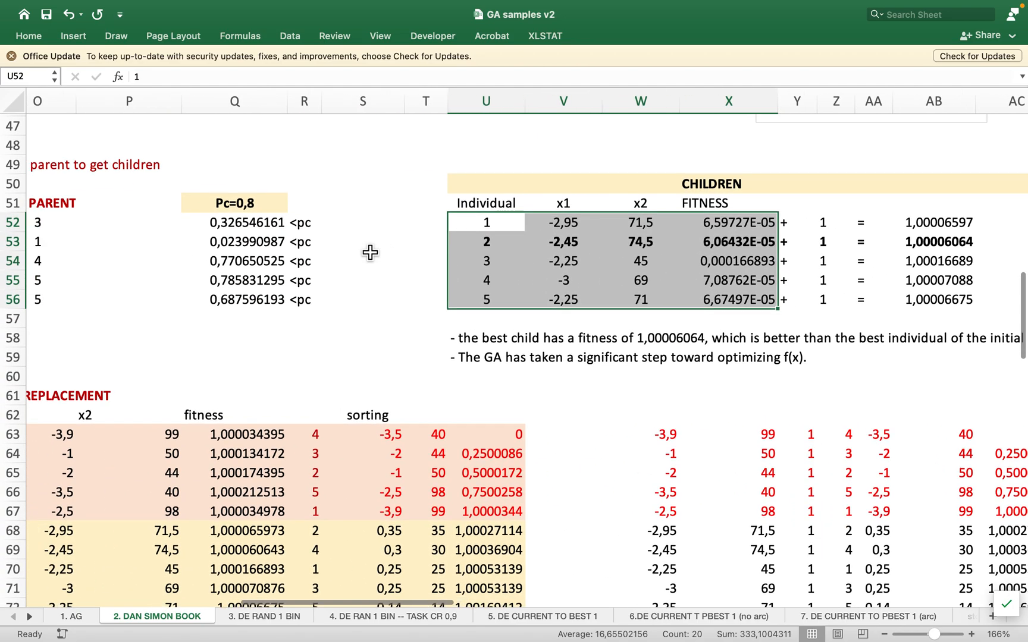
pyautogui.hscroll(5, 370, 253)
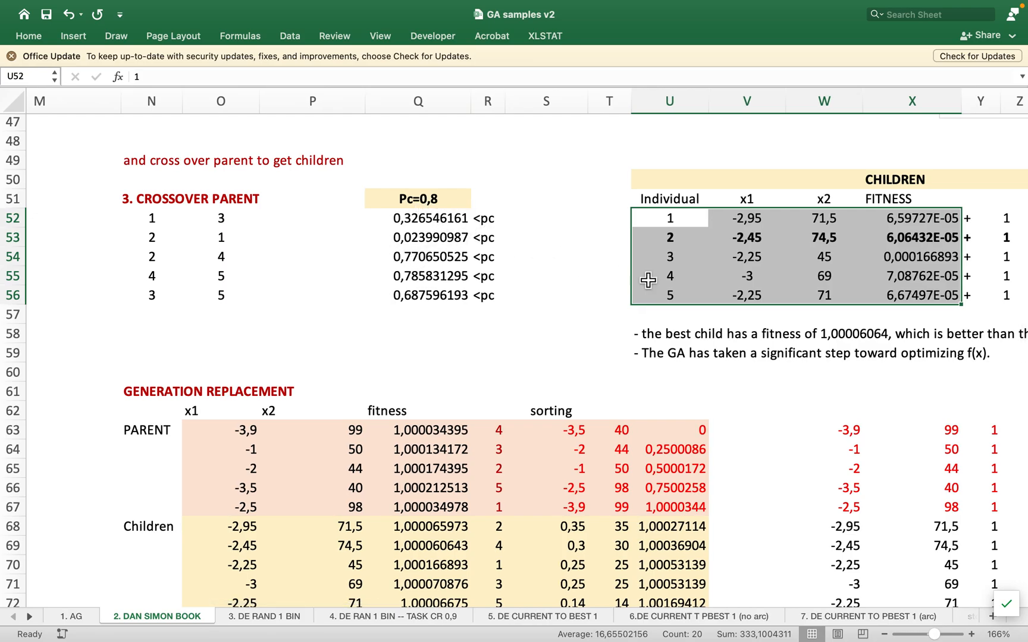
pyautogui.hscroll(6, 684, 284)
pyautogui.hscroll(2, 693, 285)
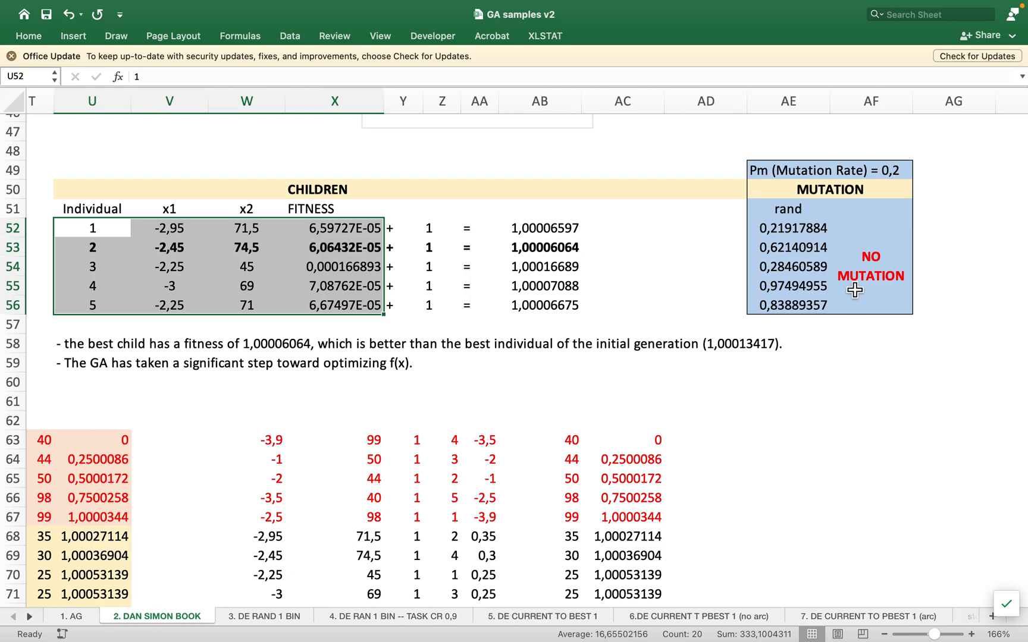
# Examine the GENERATION REPLACEMENT table's parent, children and mutation rows against the crossover and mutation sections above
pyautogui.scroll(-5, 854, 290)
pyautogui.hscroll(-5, 855, 291)
pyautogui.hscroll(-3, 855, 291)
pyautogui.scroll(-2, 855, 290)
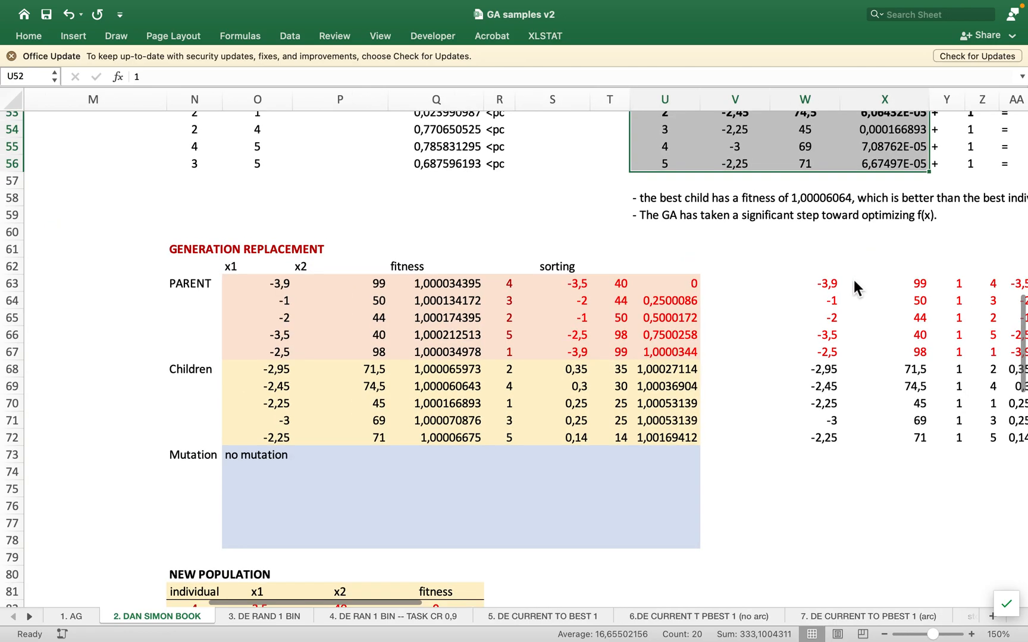
pyautogui.hscroll(3, 854, 284)
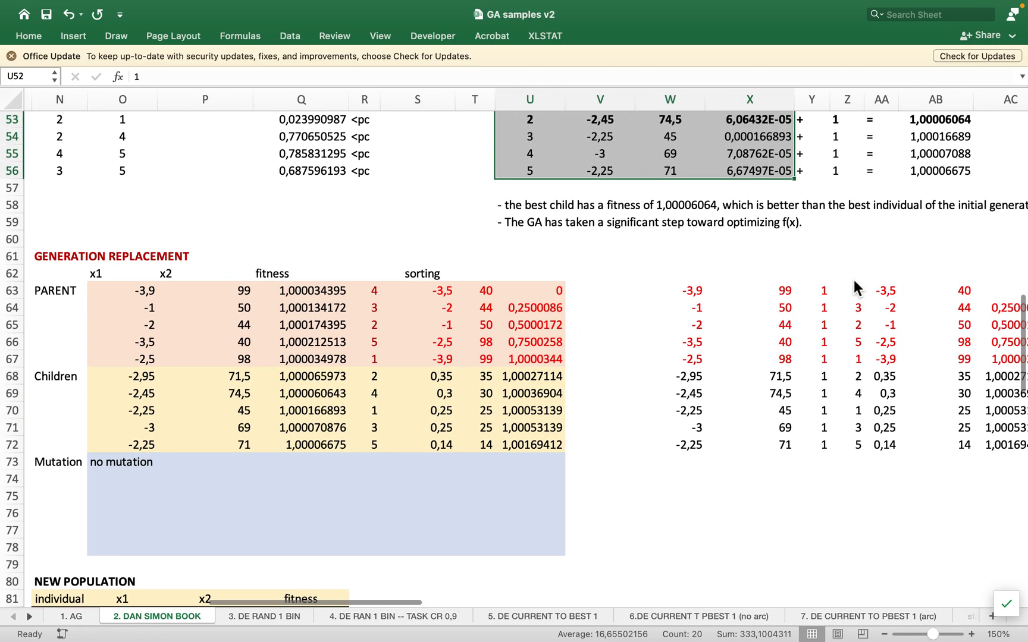
pyautogui.scroll(4, 711, 361)
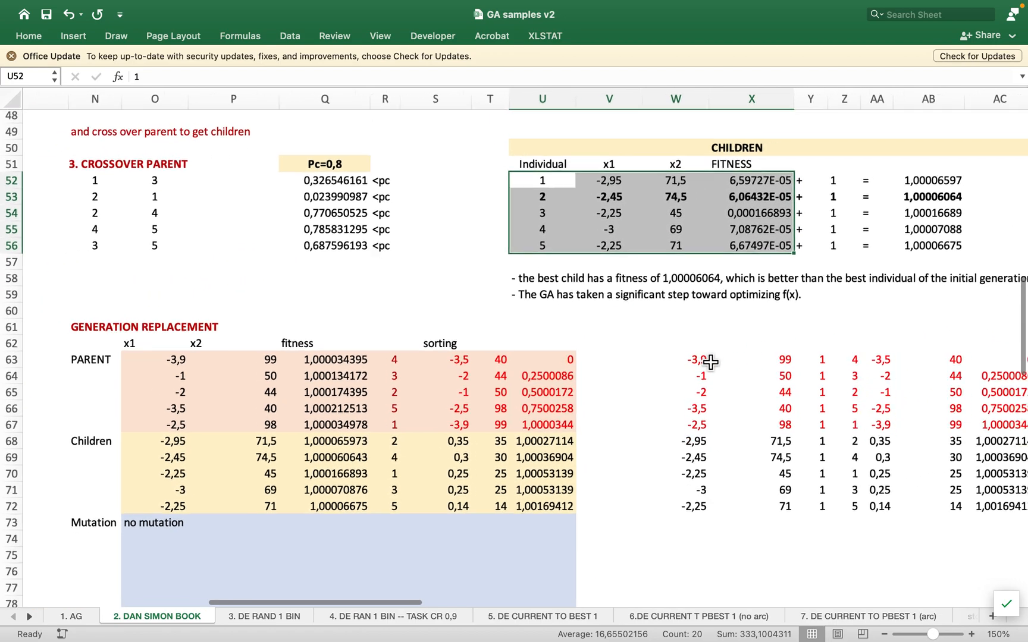
pyautogui.scroll(-3, 711, 361)
pyautogui.scroll(-3, 503, 425)
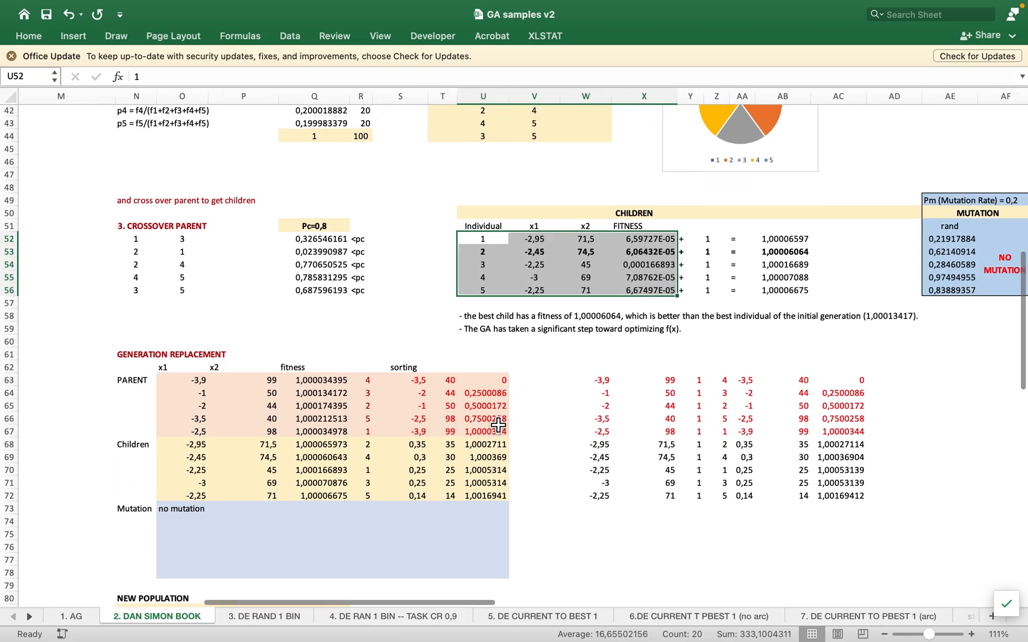
pyautogui.scroll(4, 499, 425)
pyautogui.hscroll(1, 498, 425)
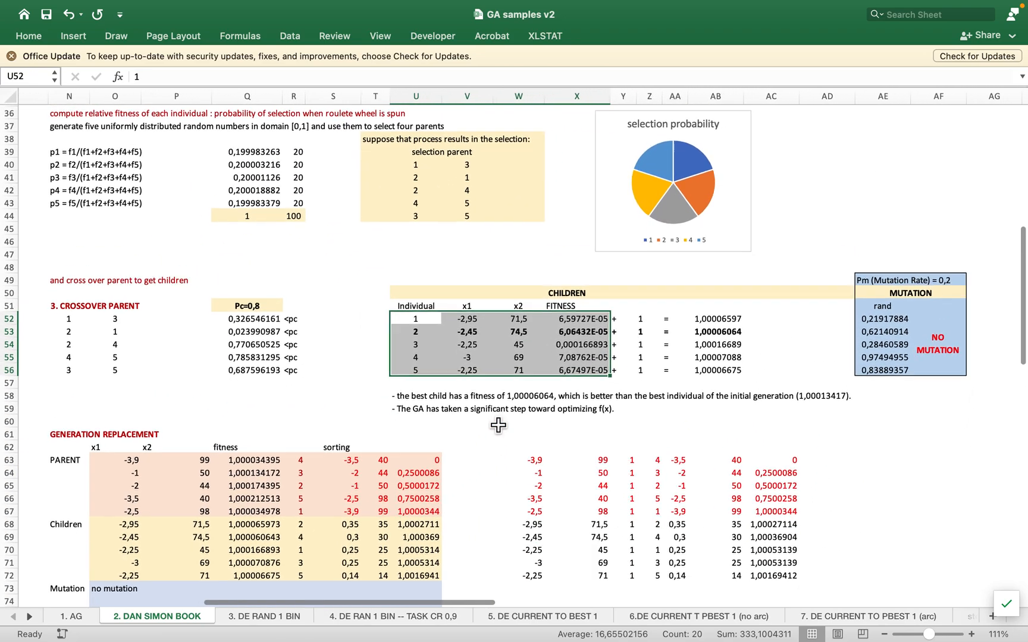
# Highlight the parent rows O63:U67 in GENERATION REPLACEMENT and trace them back to the FIRST GENERATION table
pyautogui.scroll(-3, 499, 425)
pyautogui.hscroll(1, 499, 425)
pyautogui.click(107, 418)
pyautogui.moveTo(160, 418); pyautogui.dragTo(410, 464)
pyautogui.scroll(5, 398, 466)
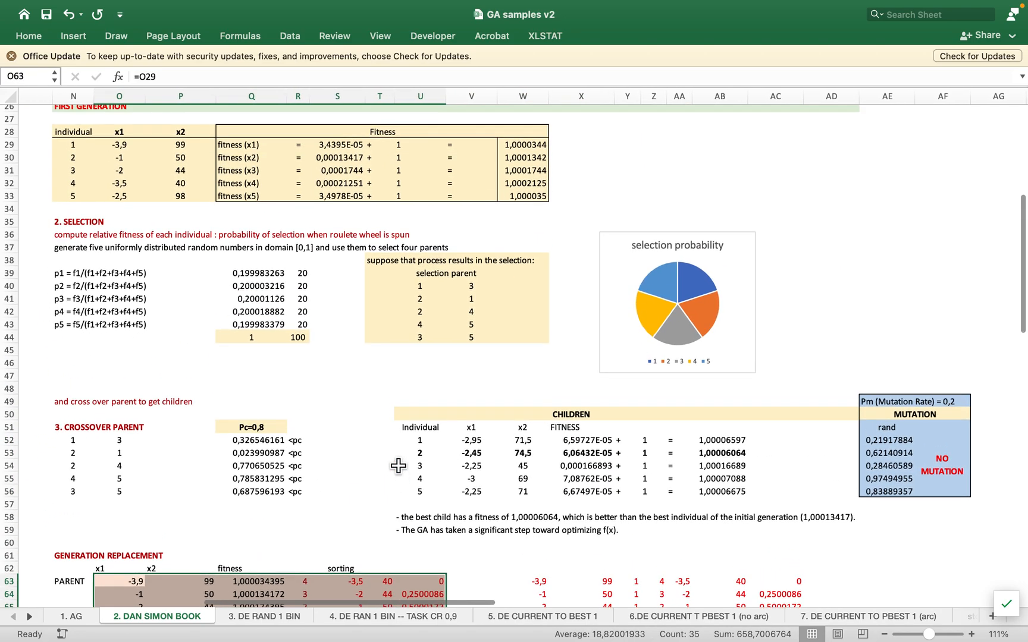
pyautogui.scroll(2, 398, 467)
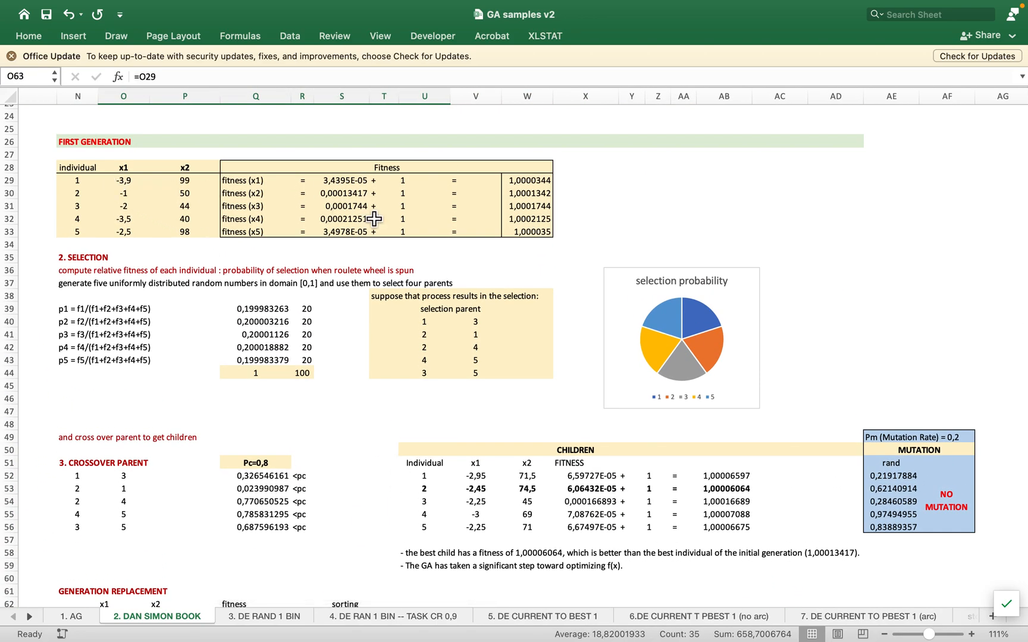
pyautogui.scroll(-10, 374, 219)
pyautogui.hscroll(1, 374, 218)
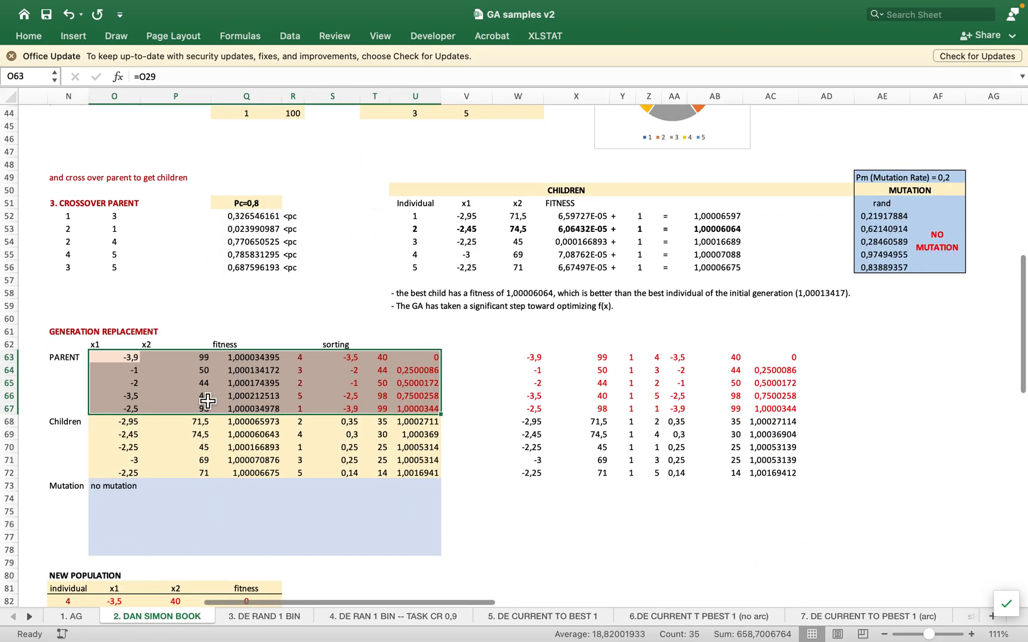
# Trace the children from the CHILDREN table to GENERATION REPLACEMENT and highlight their rows O68:U72
pyautogui.scroll(5, 207, 402)
pyautogui.moveTo(449, 256); pyautogui.dragTo(450, 330)
pyautogui.moveTo(113, 483); pyautogui.dragTo(393, 539)
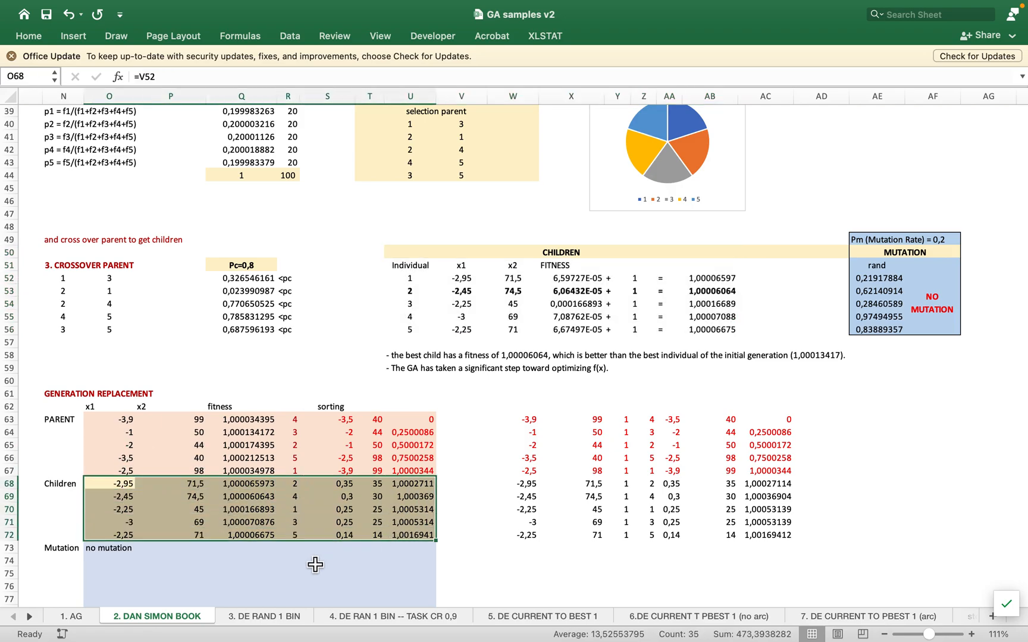
# Sort the combined parent and children rows W63:AC72 by column AC values from smallest to largest
pyautogui.scroll(-5, 315, 564)
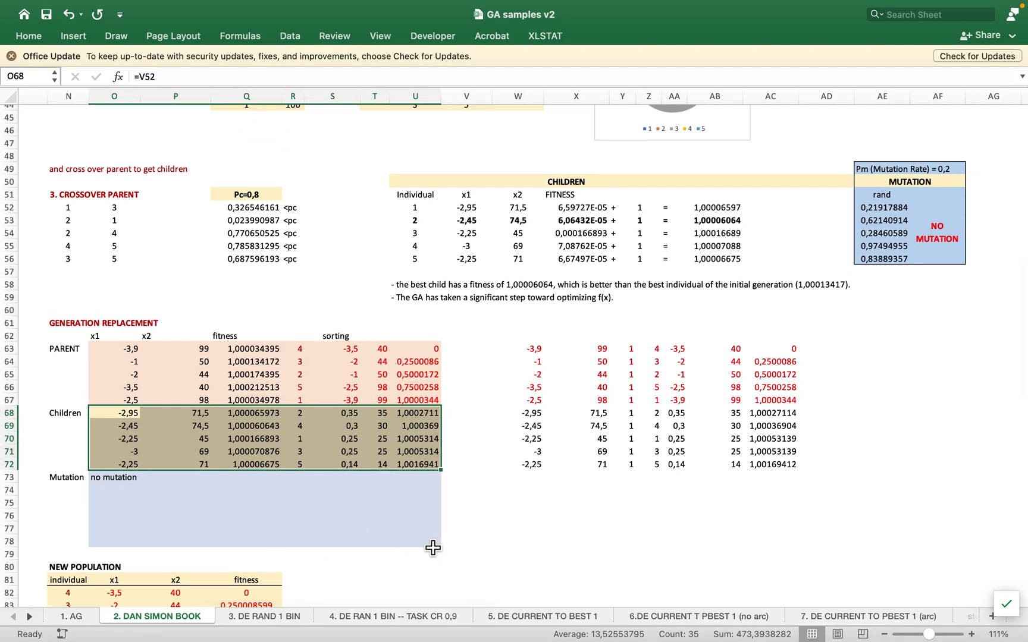
pyautogui.moveTo(536, 350); pyautogui.dragTo(771, 469)
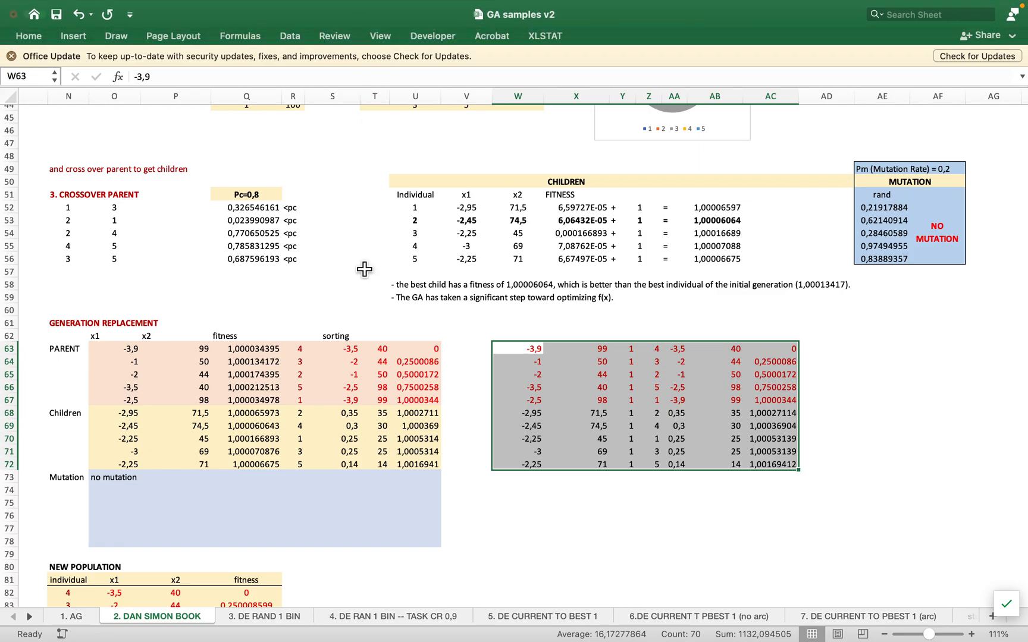
pyautogui.click(292, 35)
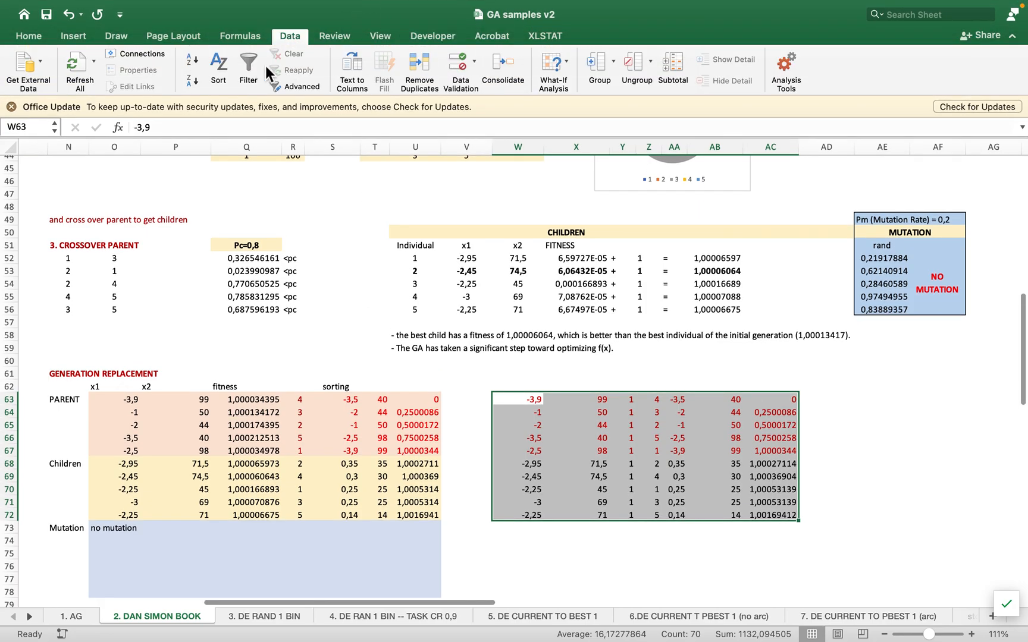
pyautogui.click(220, 68)
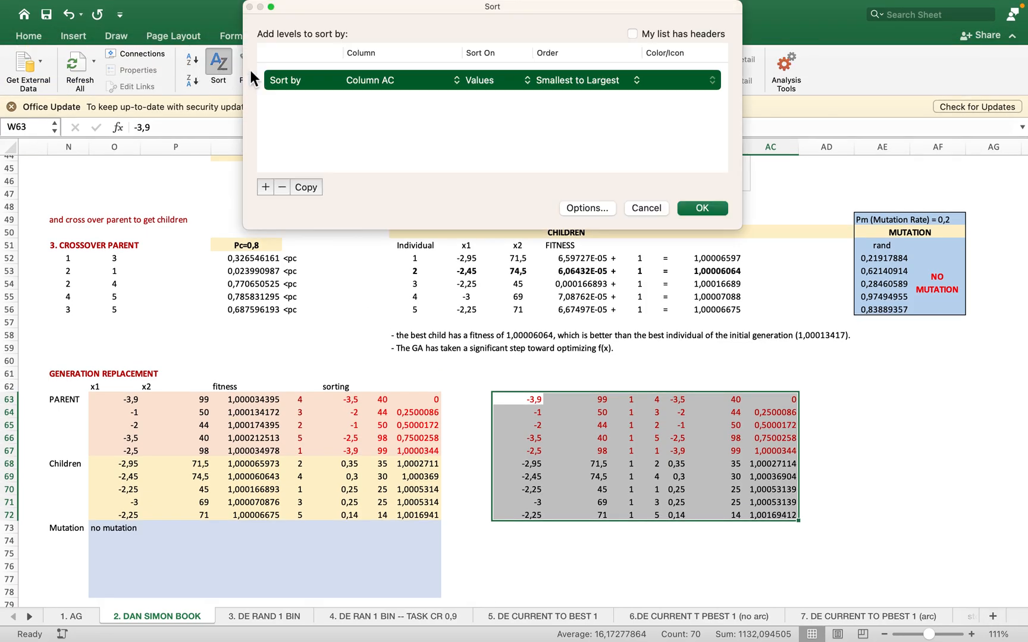
pyautogui.click(709, 209)
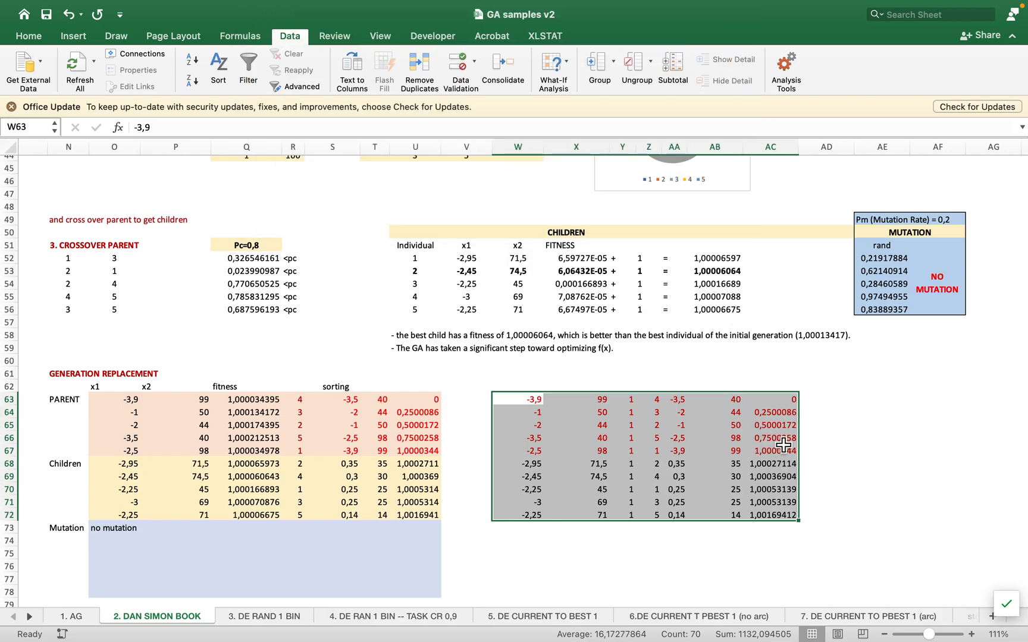
pyautogui.click(836, 441)
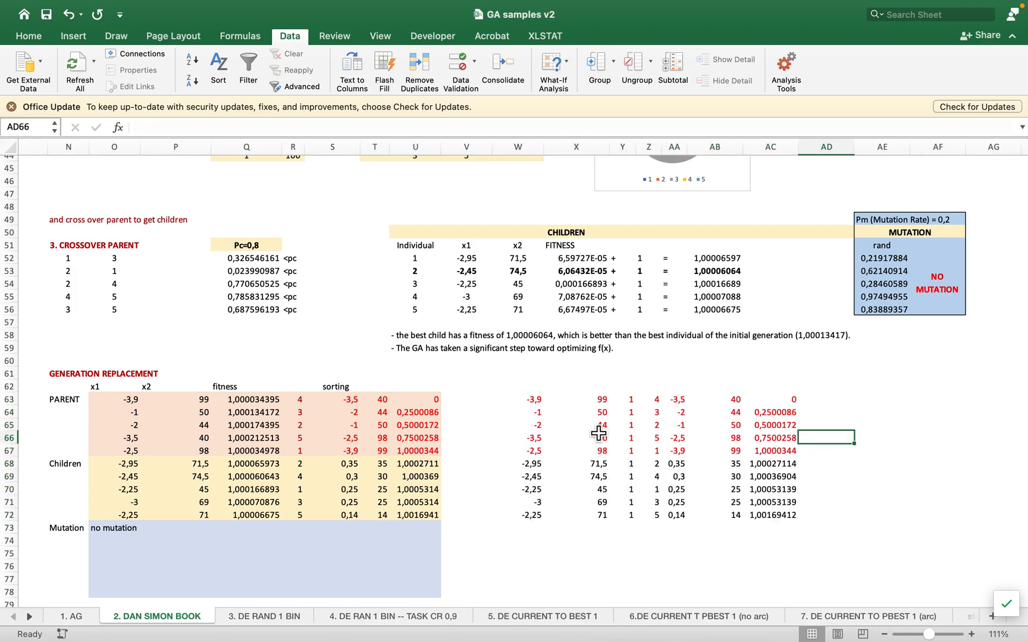
# Highlight the first five sorted rows W63:AC67 and trace them to the NEW POPULATION table
pyautogui.moveTo(533, 404); pyautogui.dragTo(778, 456)
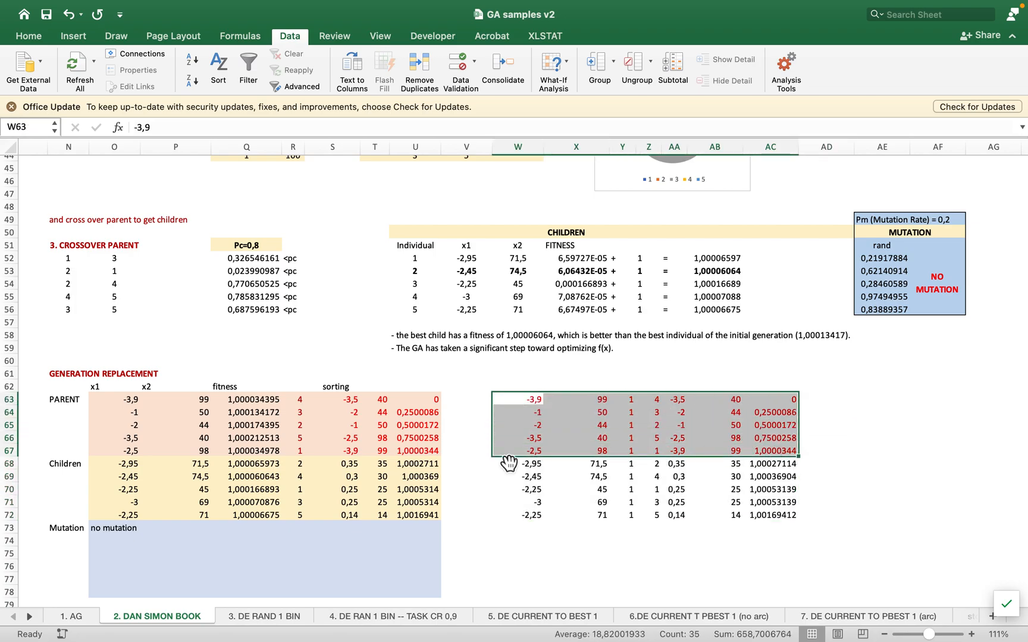
pyautogui.scroll(-5, 509, 464)
pyautogui.hscroll(-1, 509, 463)
pyautogui.scroll(-5, 509, 464)
pyautogui.hscroll(1, 509, 464)
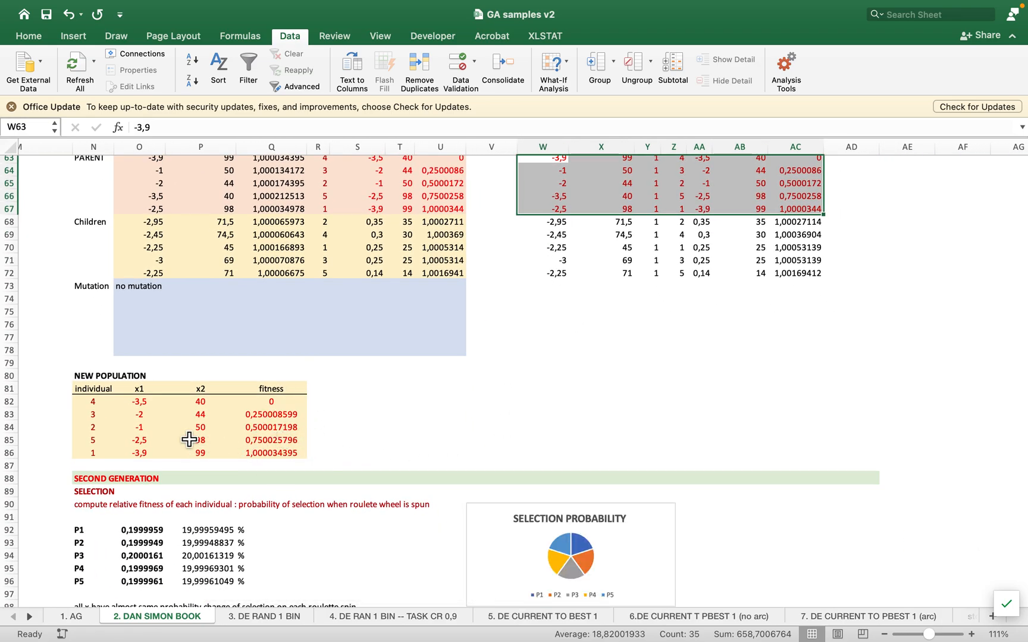
pyautogui.scroll(-2, 189, 439)
pyautogui.hscroll(1, 189, 439)
pyautogui.scroll(1, 189, 439)
pyautogui.hscroll(-1, 189, 439)
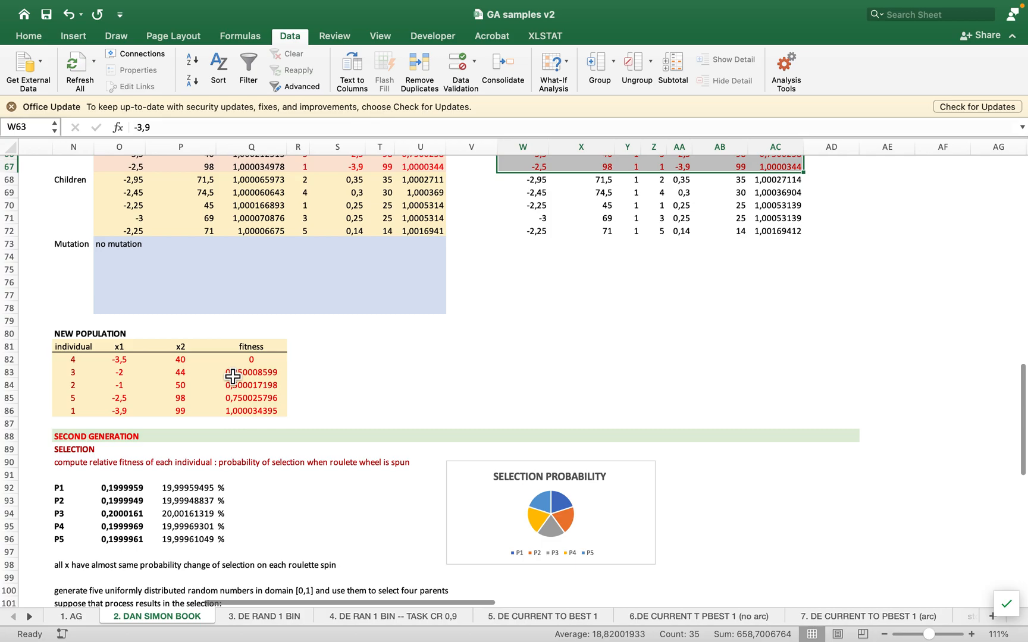
# Check the NEW POPULATION fitness cells Q82 and Q83 against the FIRST GENERATION fitness values and the GENERATION REPLACEMENT table
pyautogui.click(261, 360)
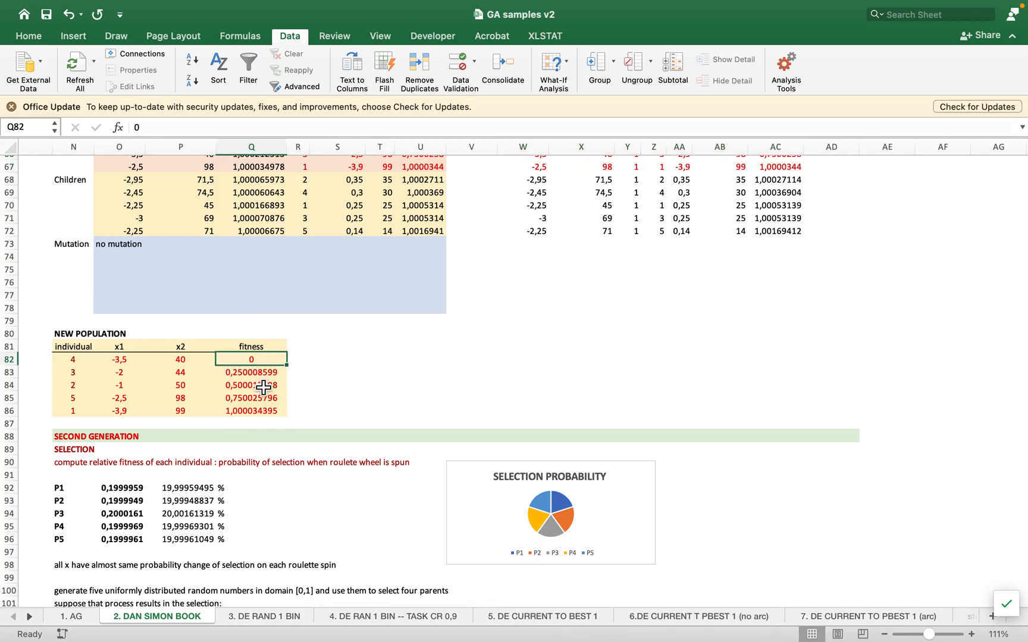
pyautogui.scroll(1, 264, 387)
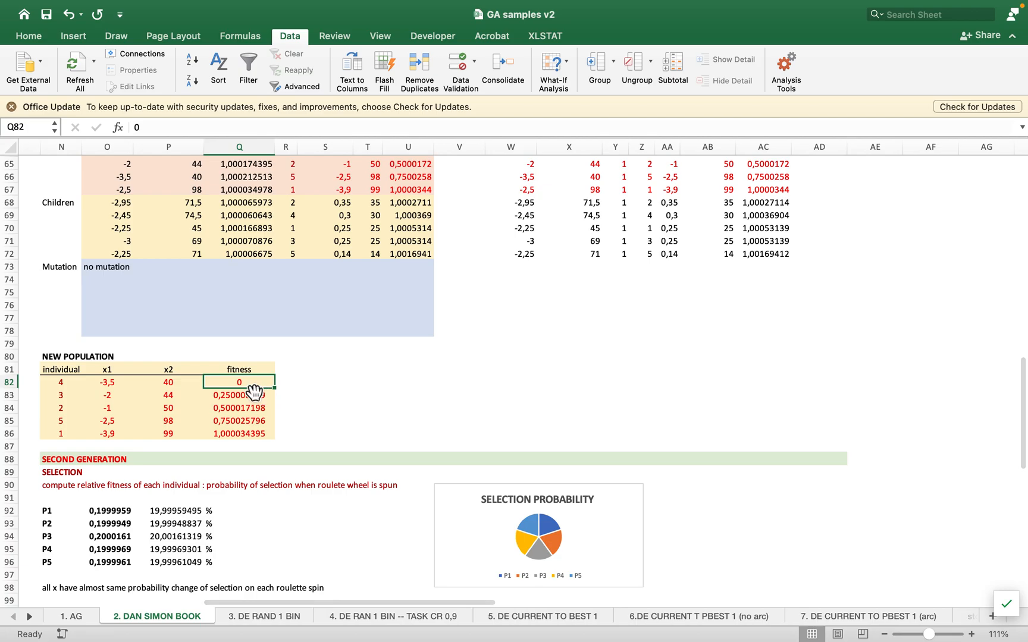
pyautogui.click(254, 396)
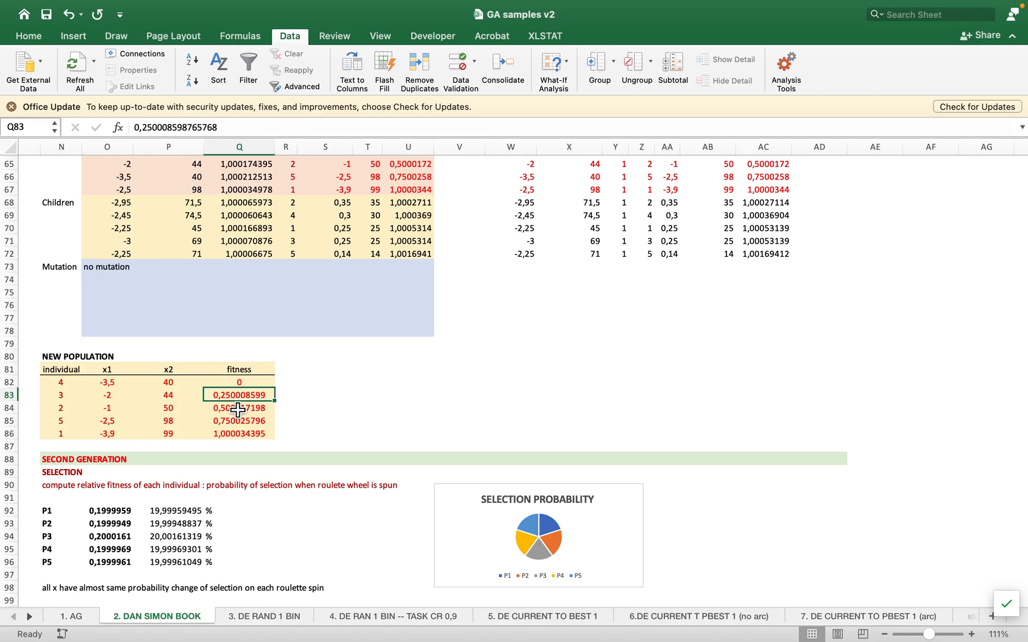
pyautogui.scroll(15, 250, 410)
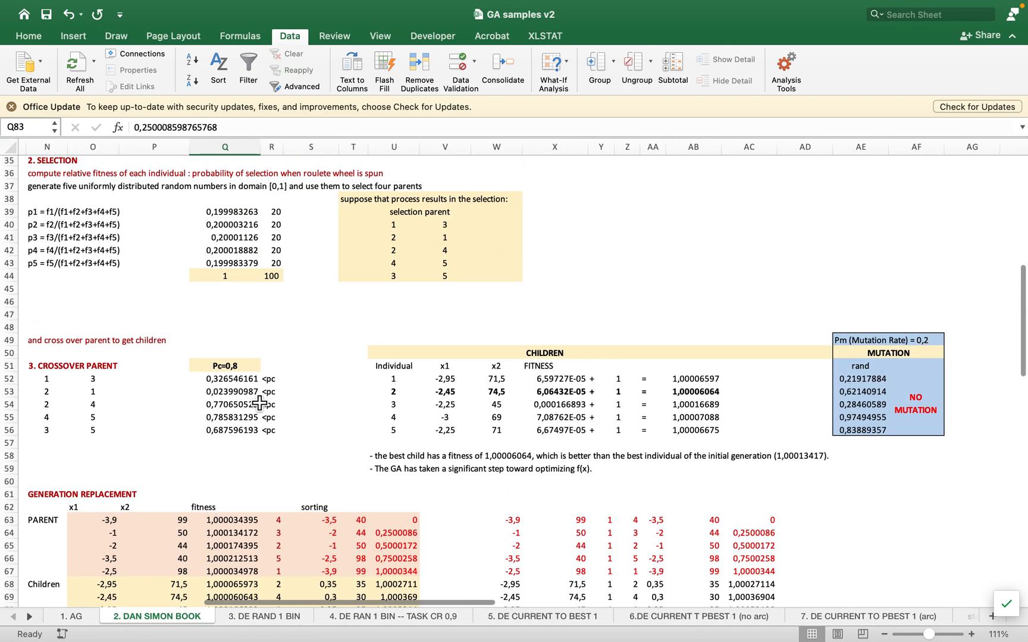
pyautogui.scroll(10, 259, 404)
pyautogui.scroll(-3, 260, 403)
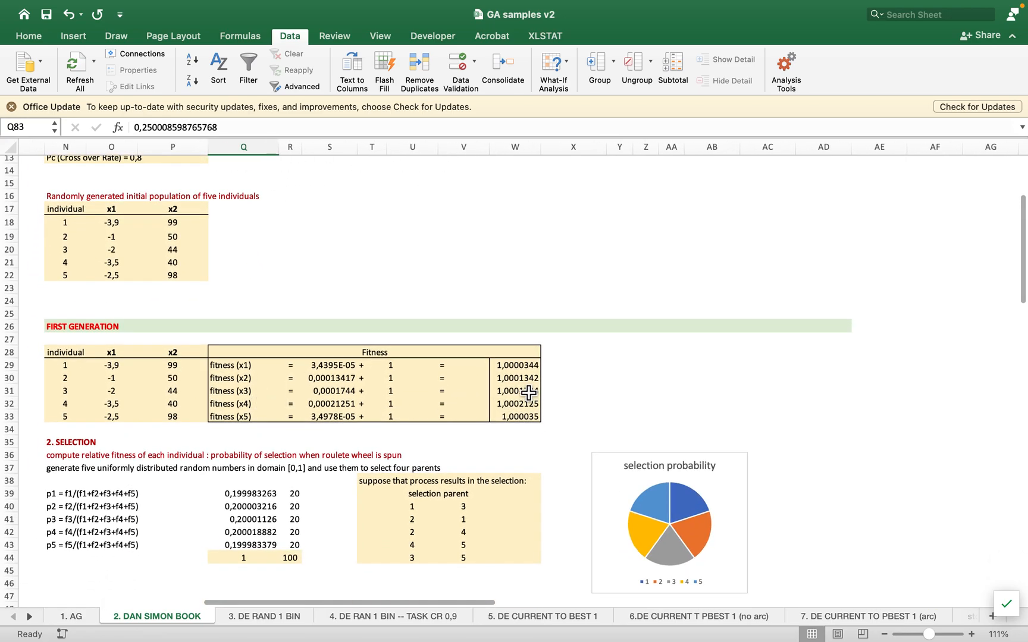
pyautogui.scroll(-15, 301, 505)
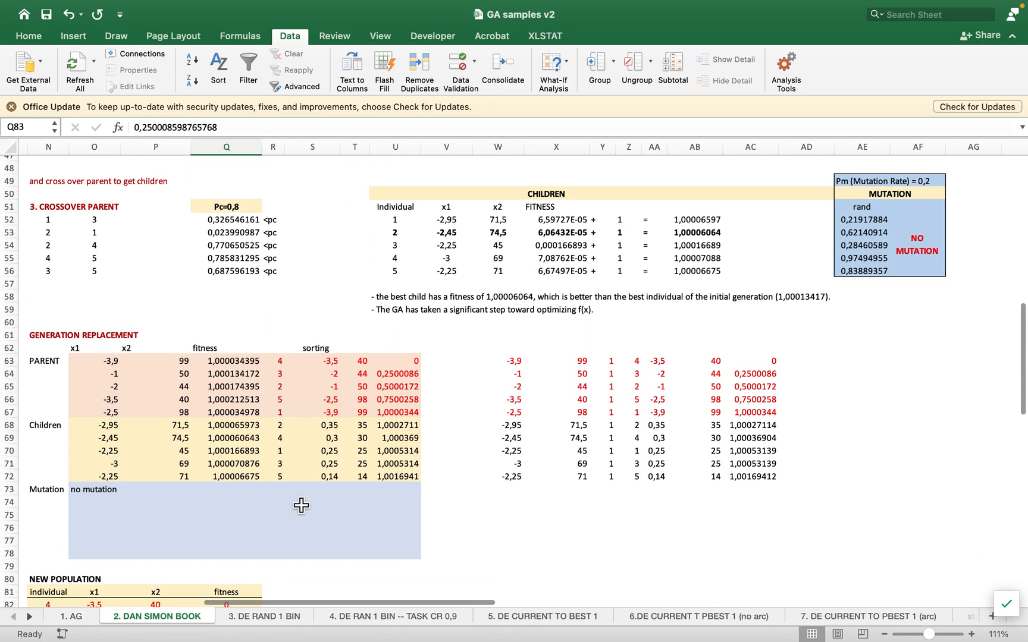
pyautogui.scroll(-4, 406, 438)
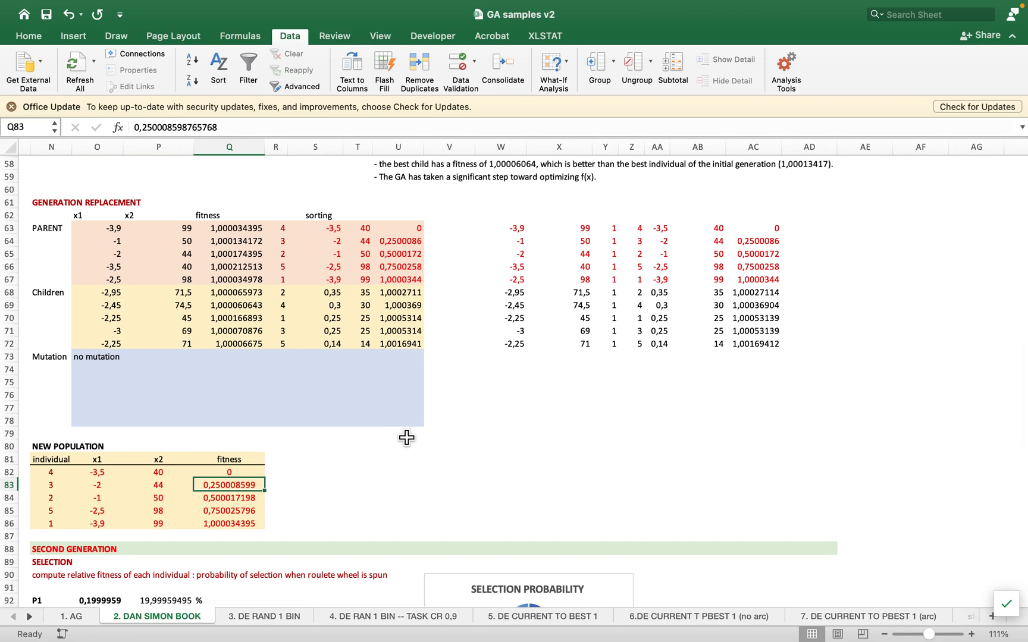
pyautogui.scroll(12, 254, 439)
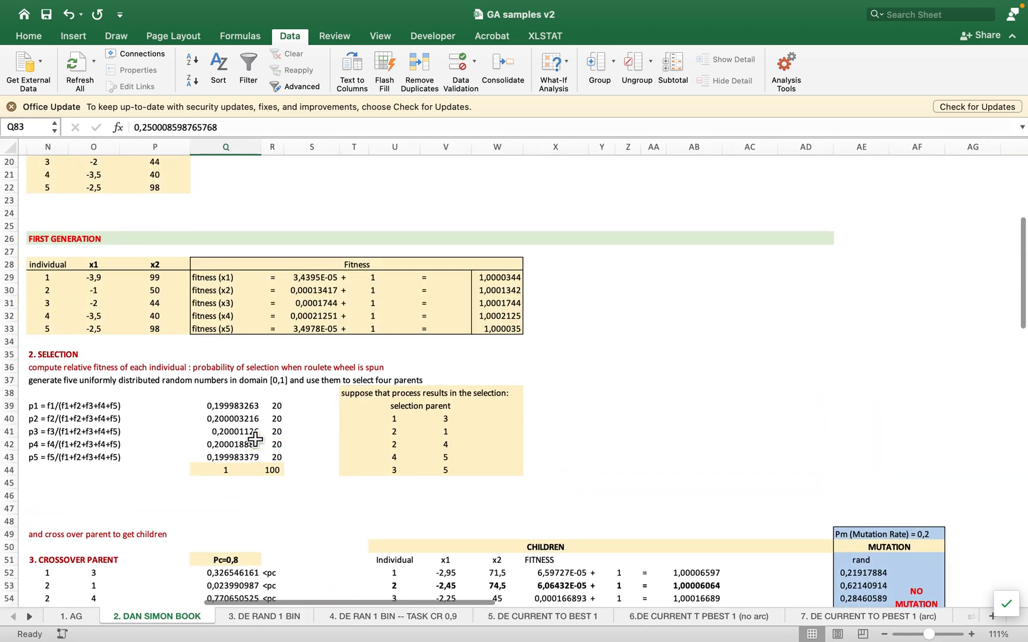
pyautogui.scroll(-15, 456, 340)
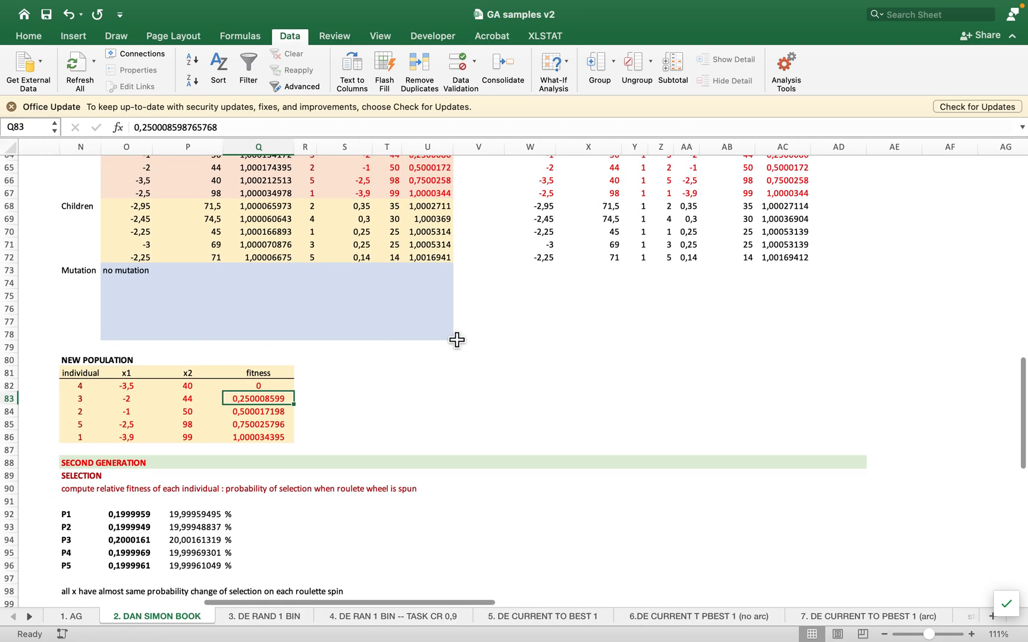
pyautogui.scroll(3, 456, 340)
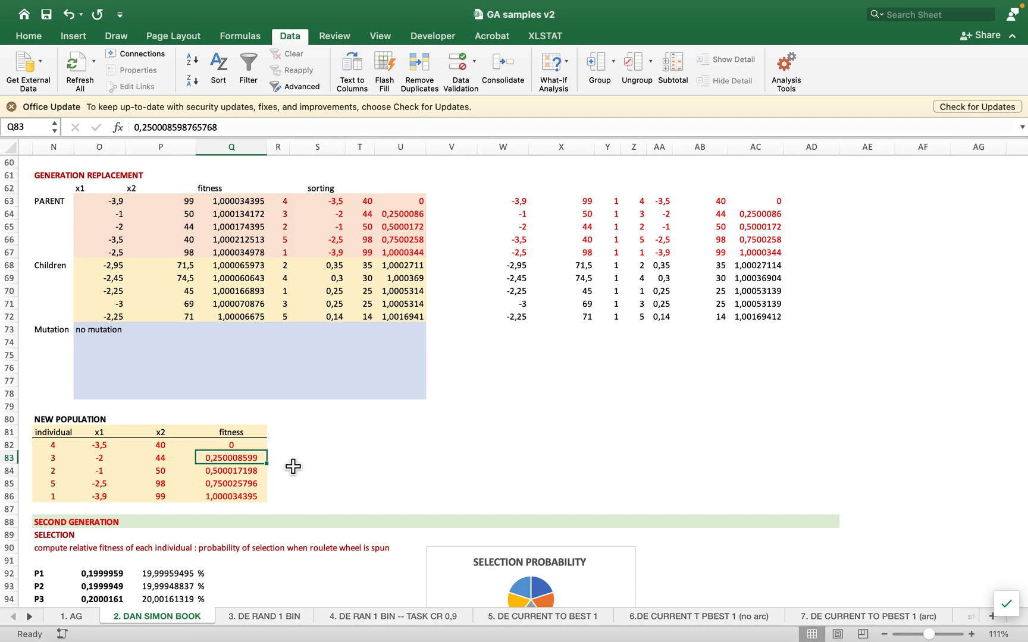
# Inspect the P1 probability formula in O92, and highlight the SECOND GENERATION crossover parents N105:O109 and their random numbers Q105:R109
pyautogui.scroll(-10, 293, 466)
pyautogui.scroll(-1, 293, 466)
pyautogui.scroll(1, 293, 467)
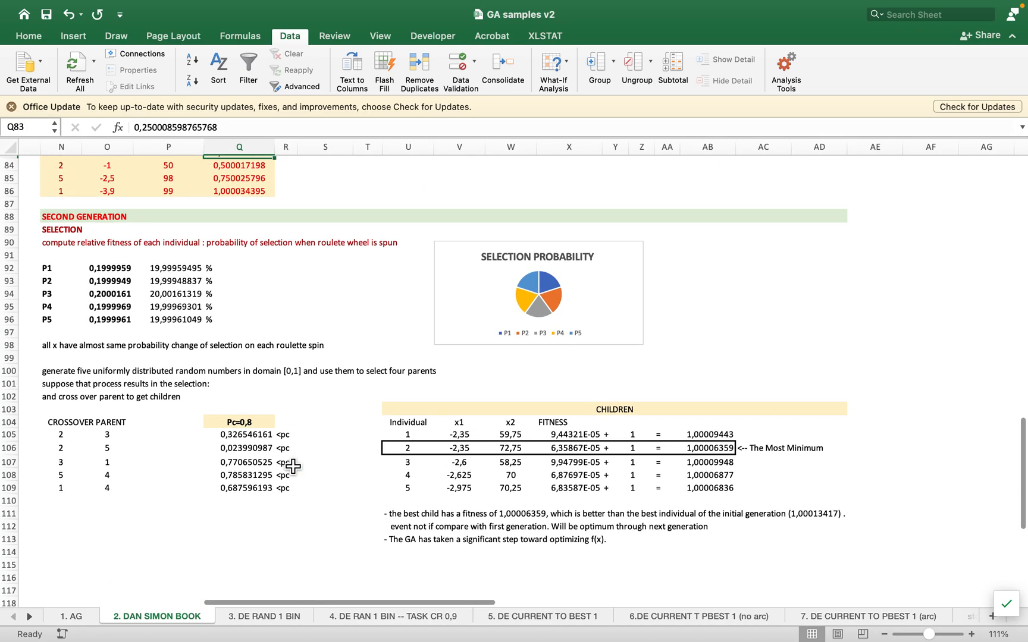
pyautogui.click(151, 312)
pyautogui.doubleClick(117, 271)
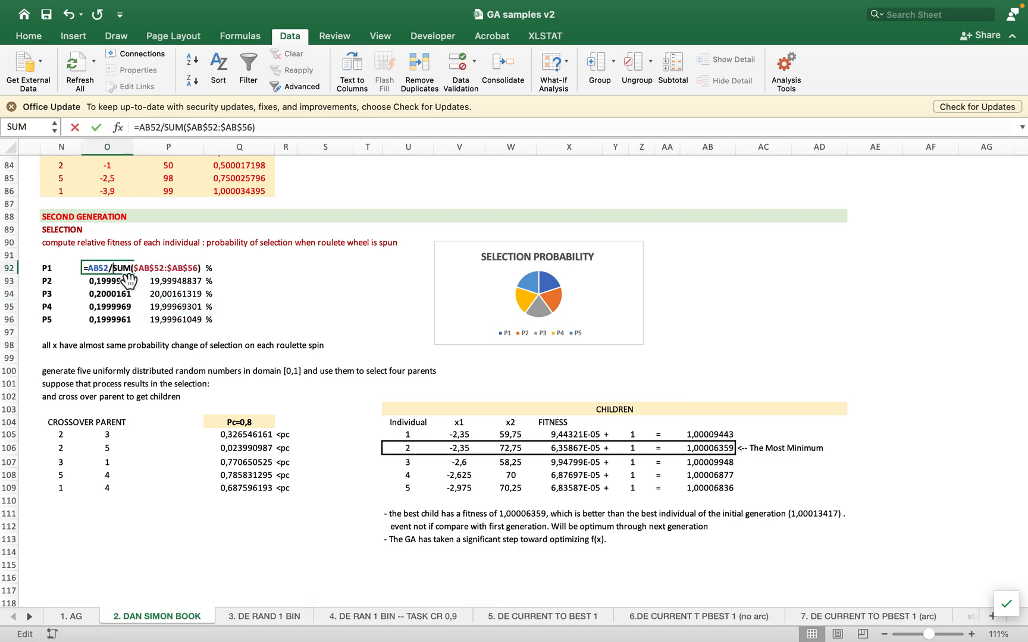
pyautogui.press('Return')
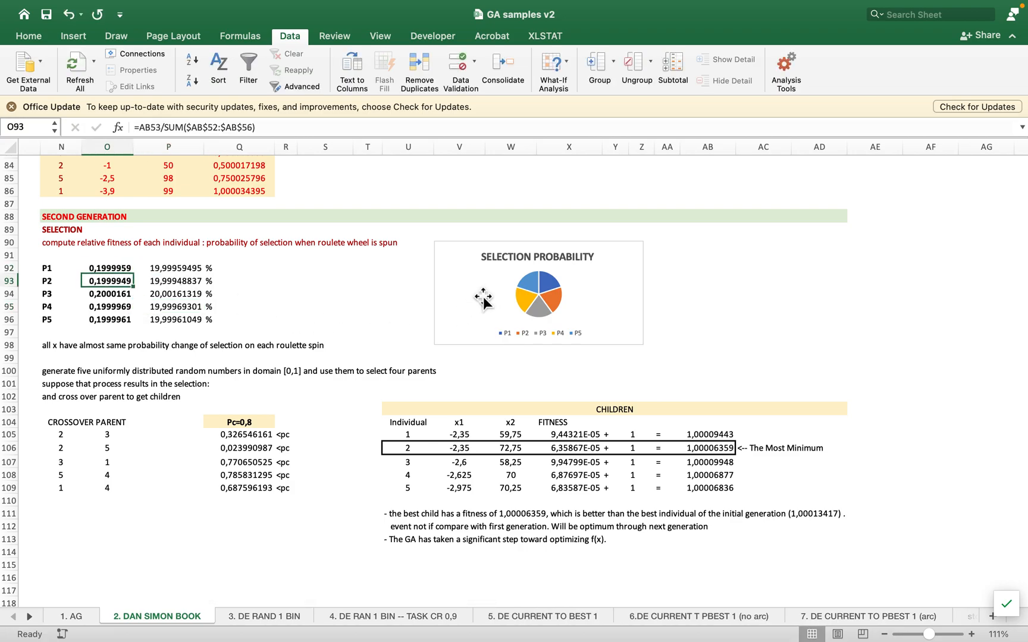
pyautogui.moveTo(66, 436); pyautogui.dragTo(123, 498)
pyautogui.moveTo(237, 435); pyautogui.dragTo(296, 498)
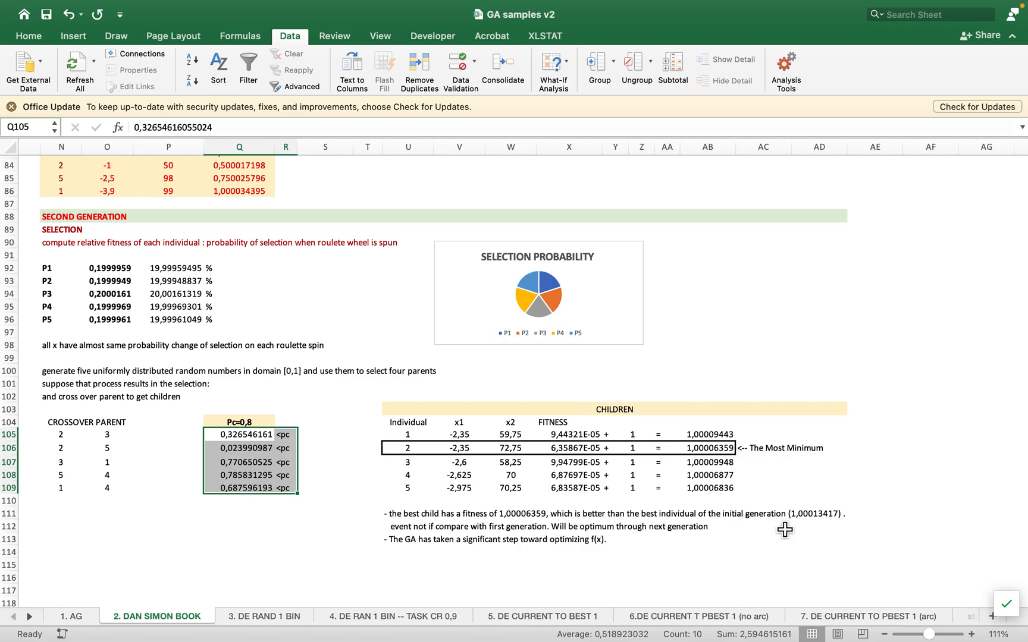
# Go back through the sheet to the initialization section at its start, and switch to the Genetic Algorithm slides
pyautogui.scroll(3, 785, 529)
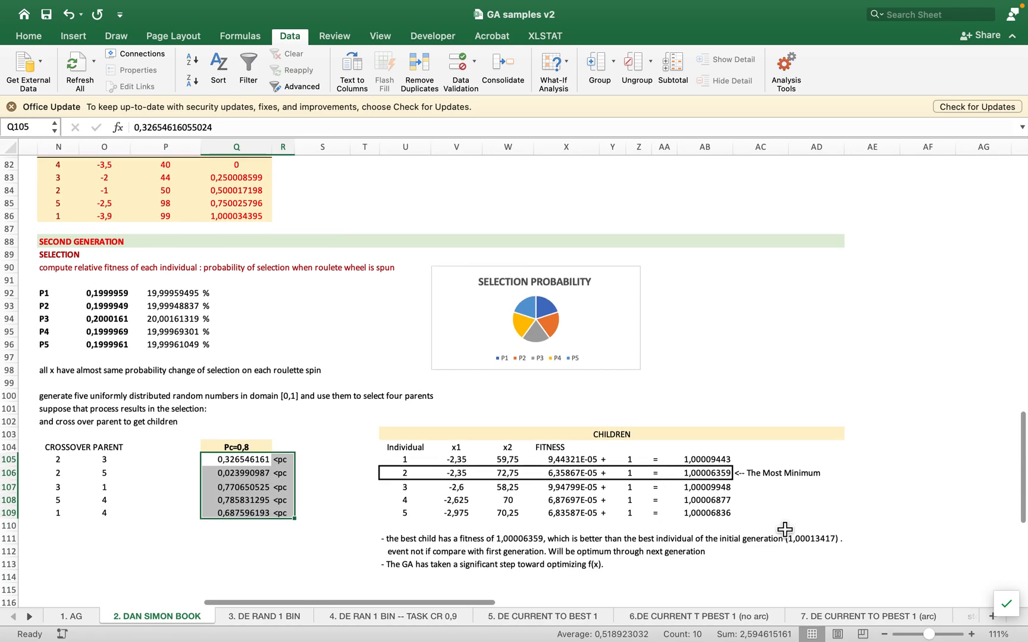
pyautogui.scroll(10, 784, 530)
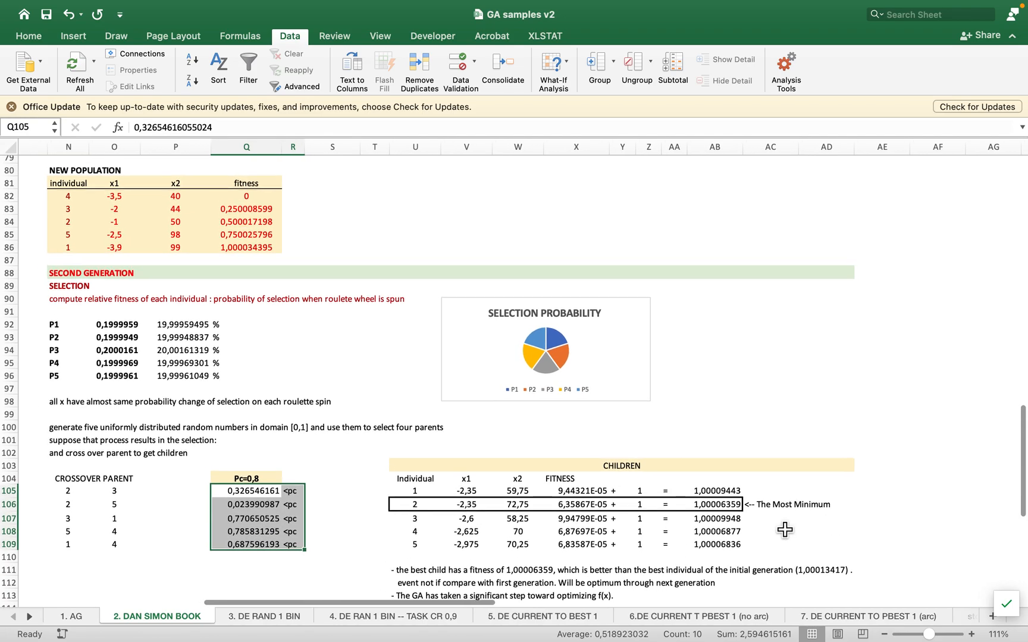
pyautogui.scroll(15, 785, 530)
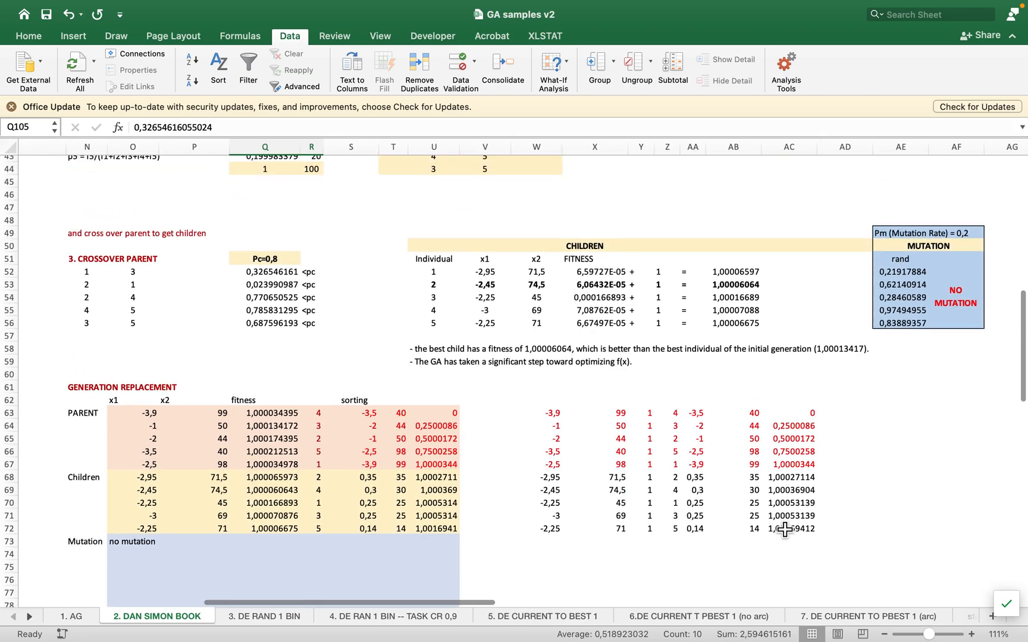
pyautogui.scroll(8, 785, 529)
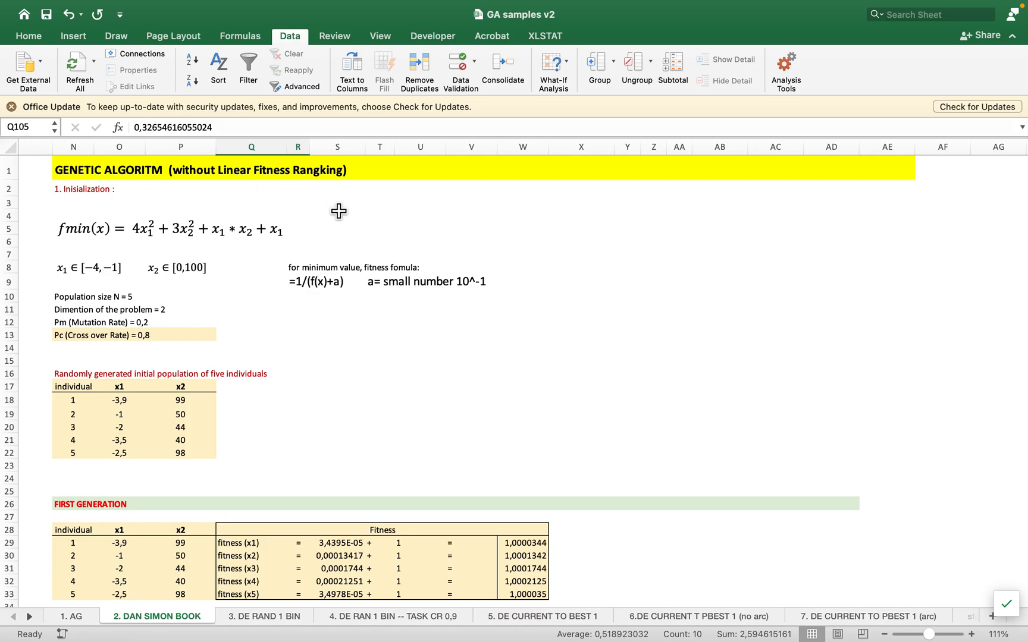
pyautogui.press('super+Tab')
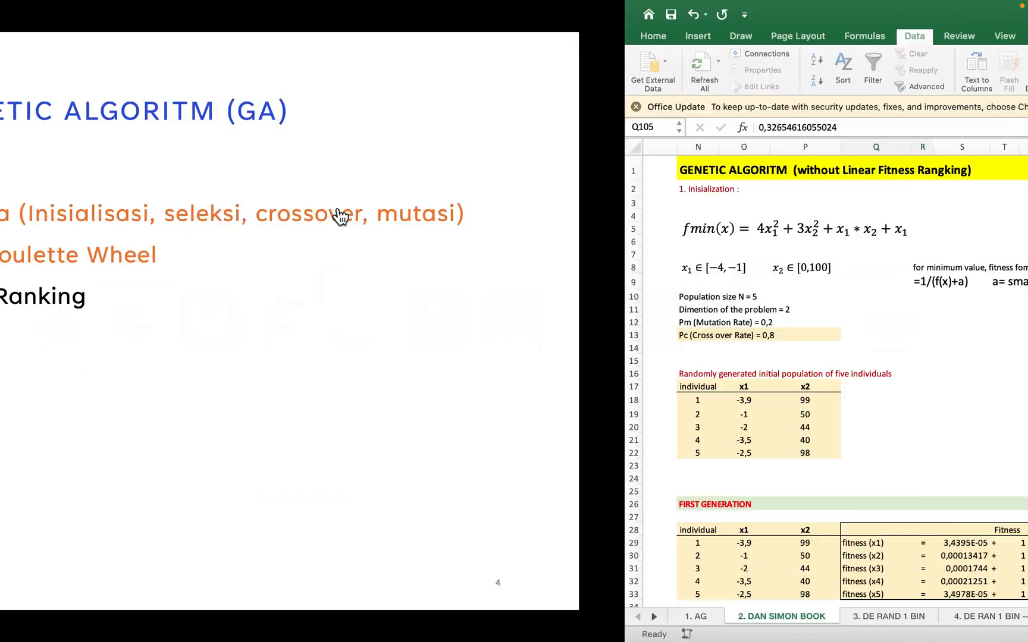